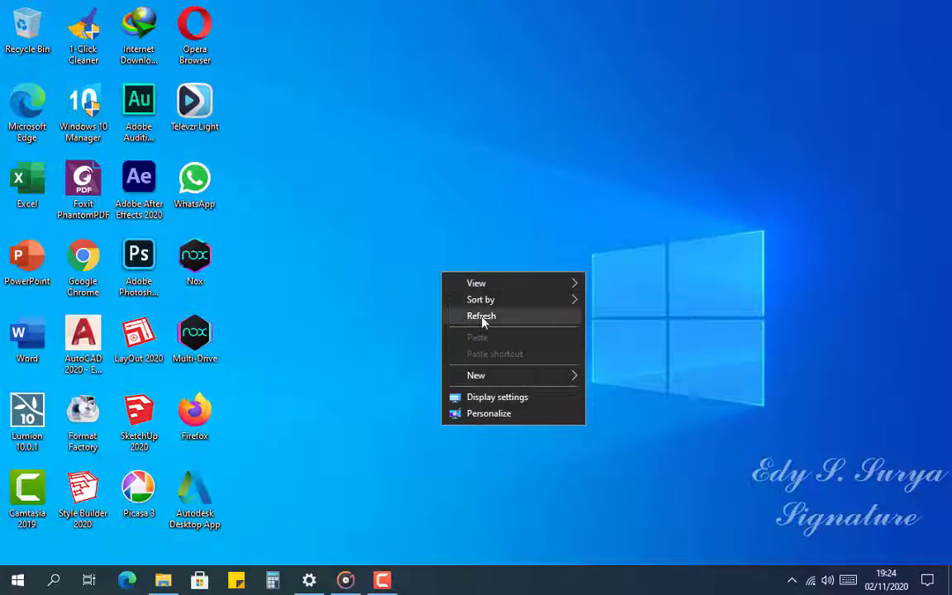
Refresh the desktop, launch SketchUp 2020 and open the recent file GEDUNG SERBAGUNA 3D_Menghadap Utara
click(484, 316)
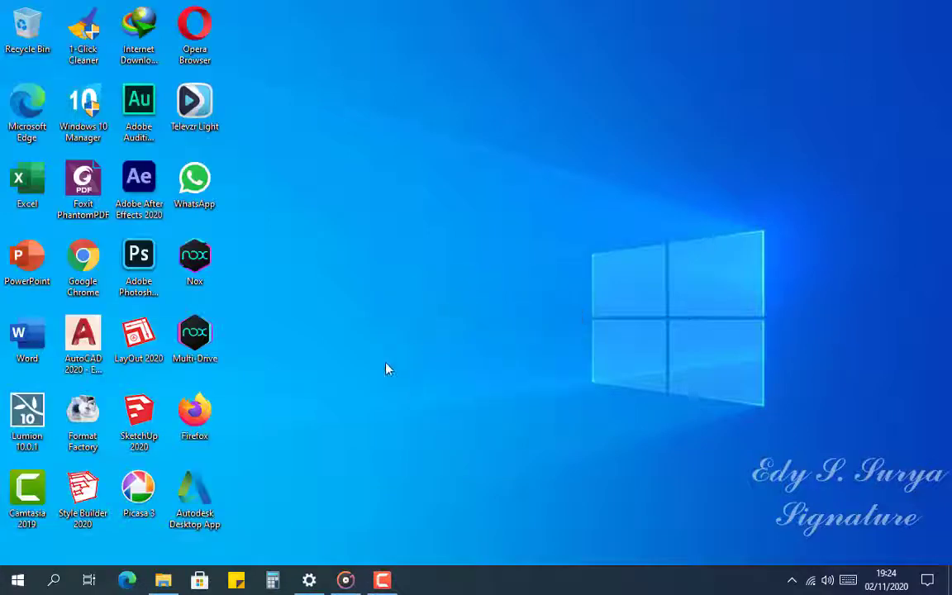
double_click(145, 420)
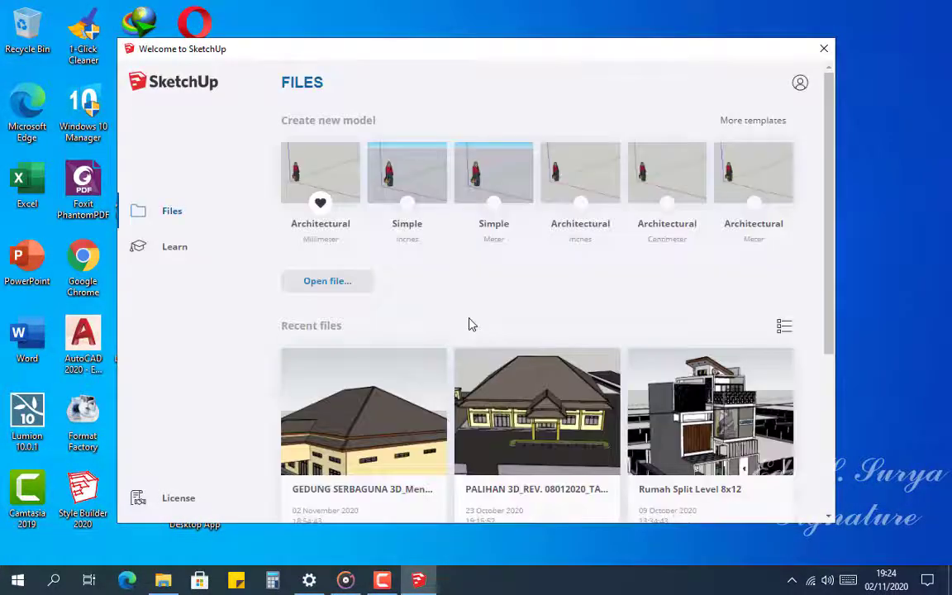
click(390, 400)
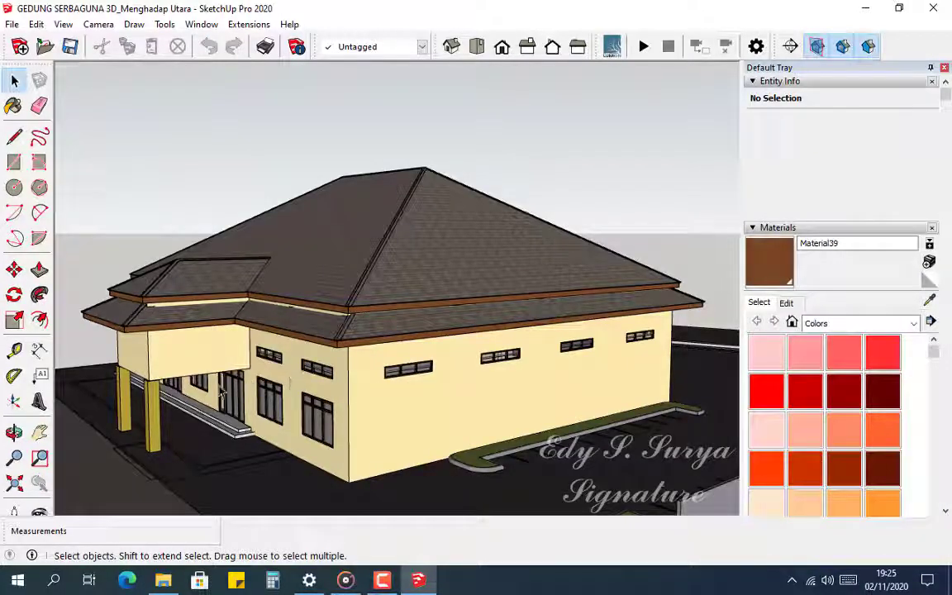
Open the lower entrance step group beneath the canopy for editing
middle_drag(156, 376, 115, 390)
scroll(142, 388, up, 6)
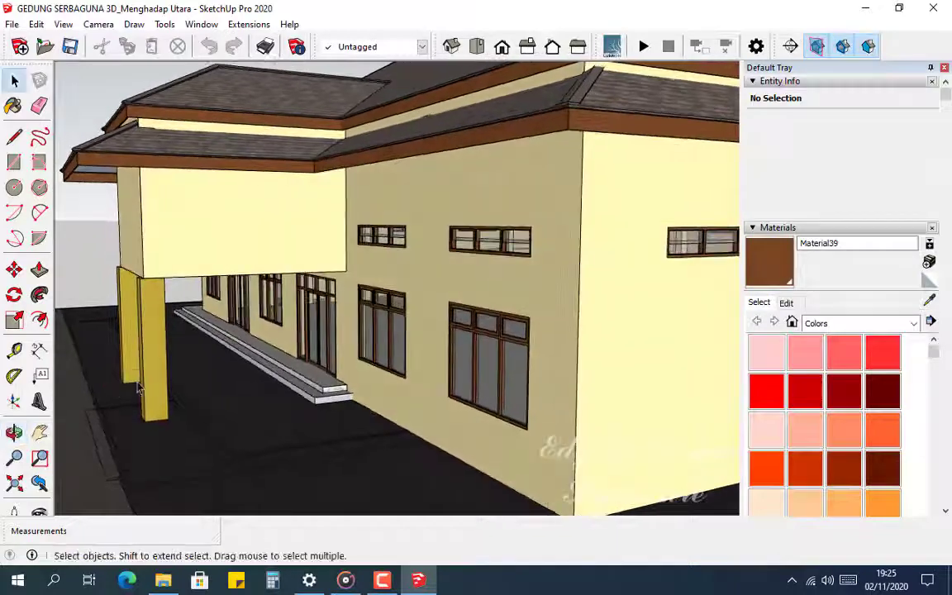
middle_drag(124, 351, 139, 420)
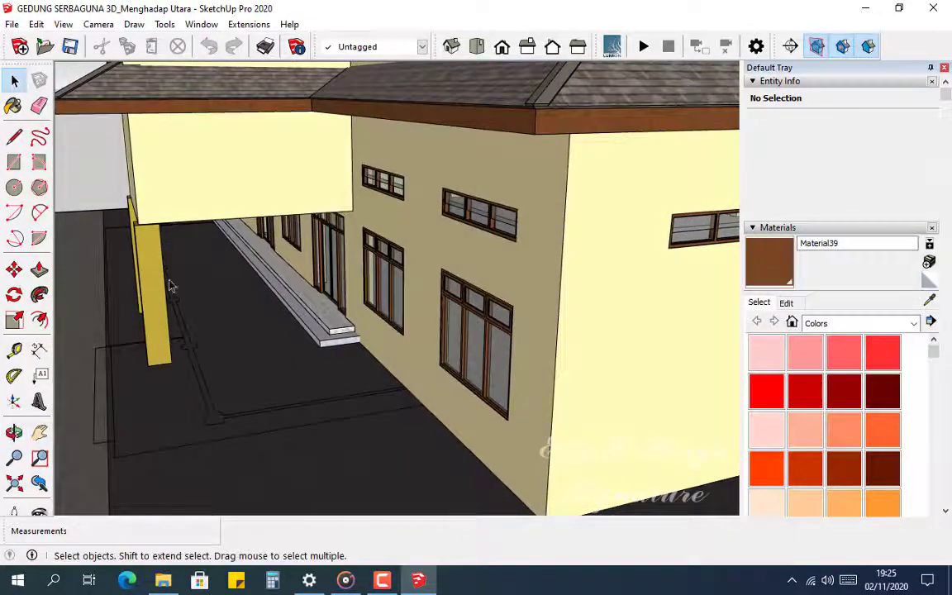
middle_drag(169, 286, 389, 418)
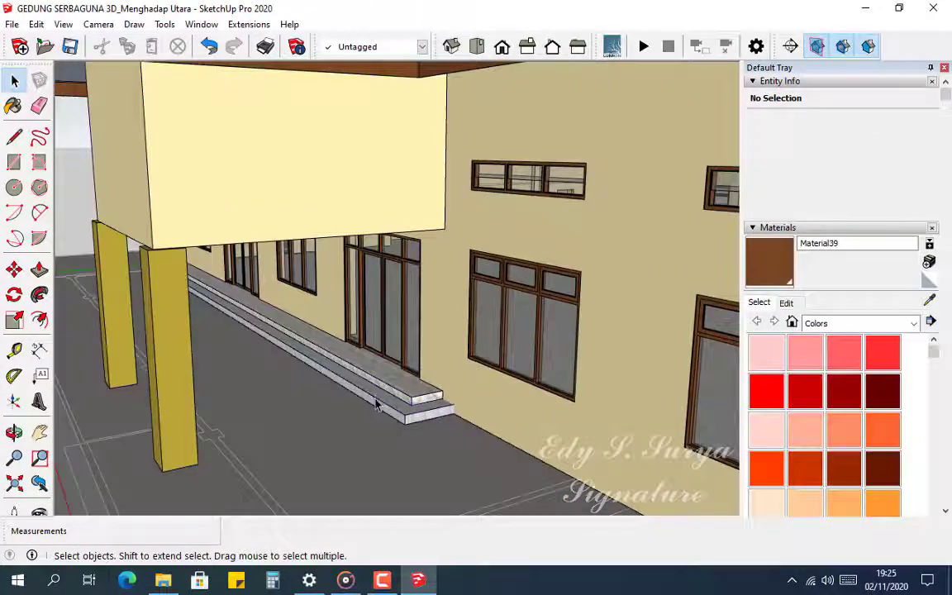
scroll(375, 403, up, 5)
middle_drag(372, 399, 485, 394)
click(486, 393)
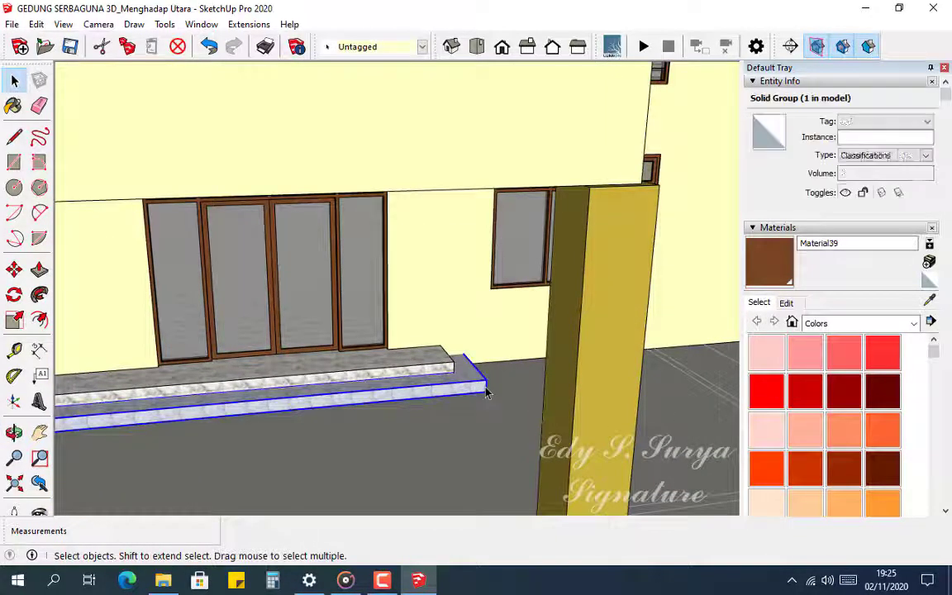
double_click(485, 393)
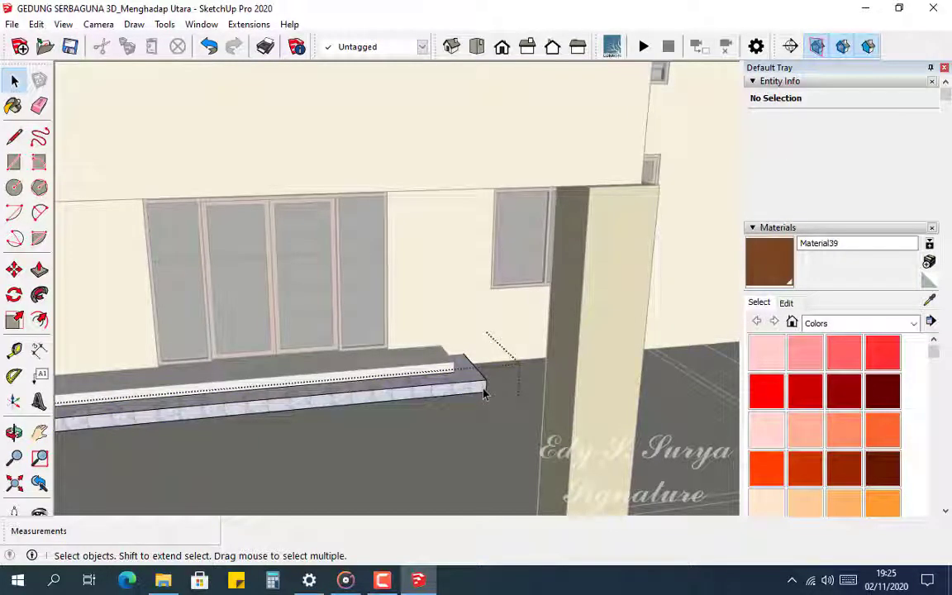
Copy the lower step's vertical end edge about 5819.6 mm along its front face to divide the face
middle_drag(486, 394, 446, 370)
scroll(461, 382, up, 2)
click(458, 379)
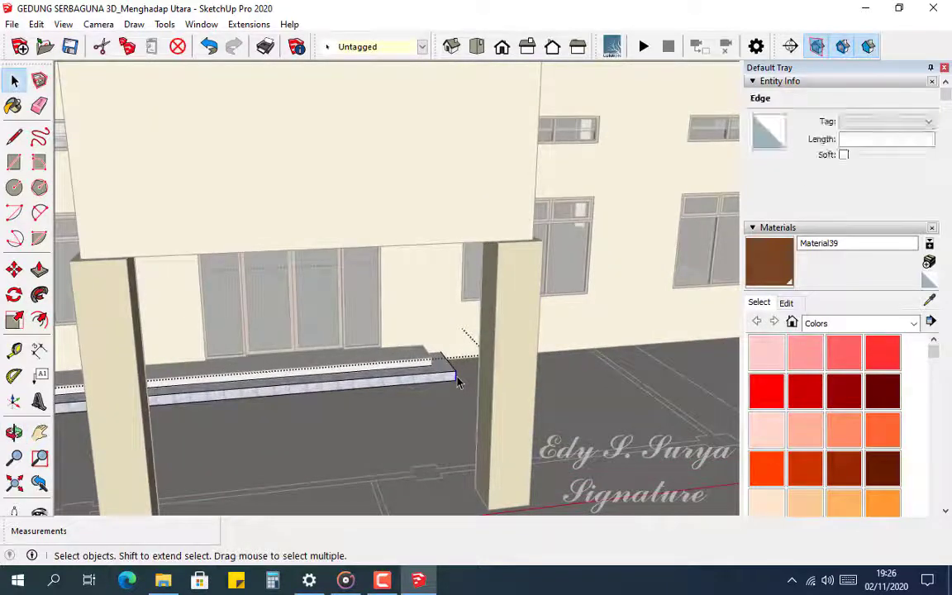
key(m)
click(456, 380)
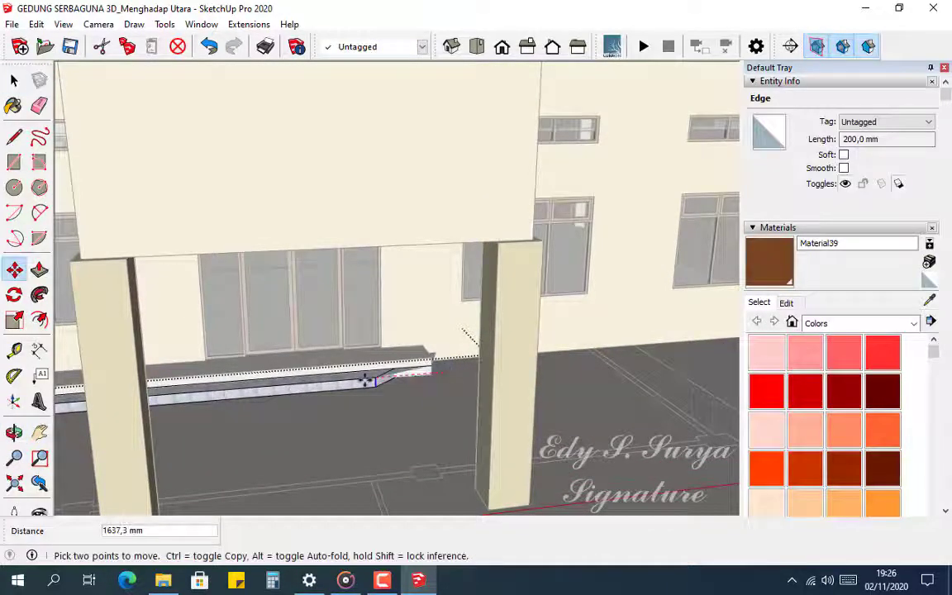
key(ctrl)
middle_drag(198, 388, 404, 305)
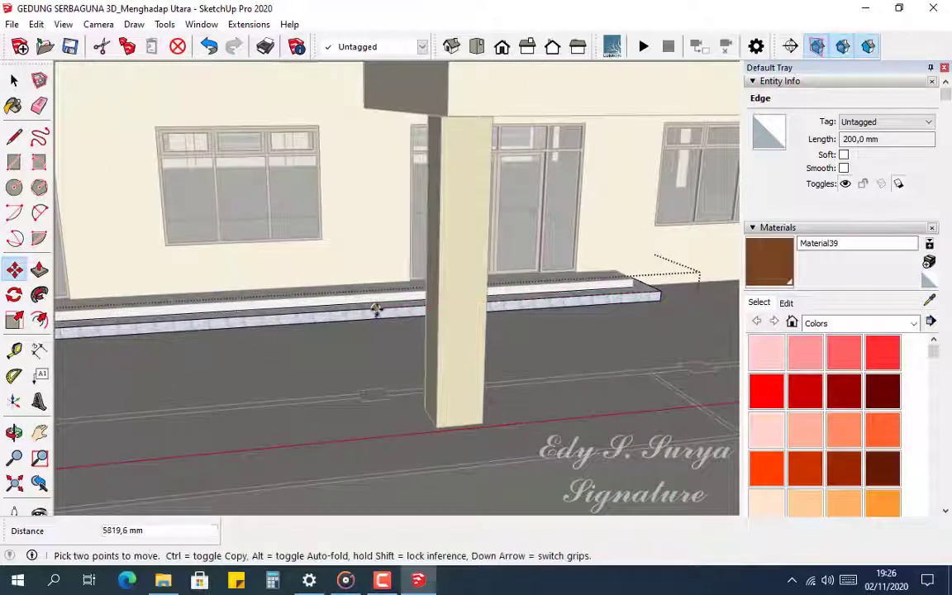
Pull the divided front face out 4600 mm to the canopy columns and extend the platform's far side by 80.4 mm
key(p)
click(394, 318)
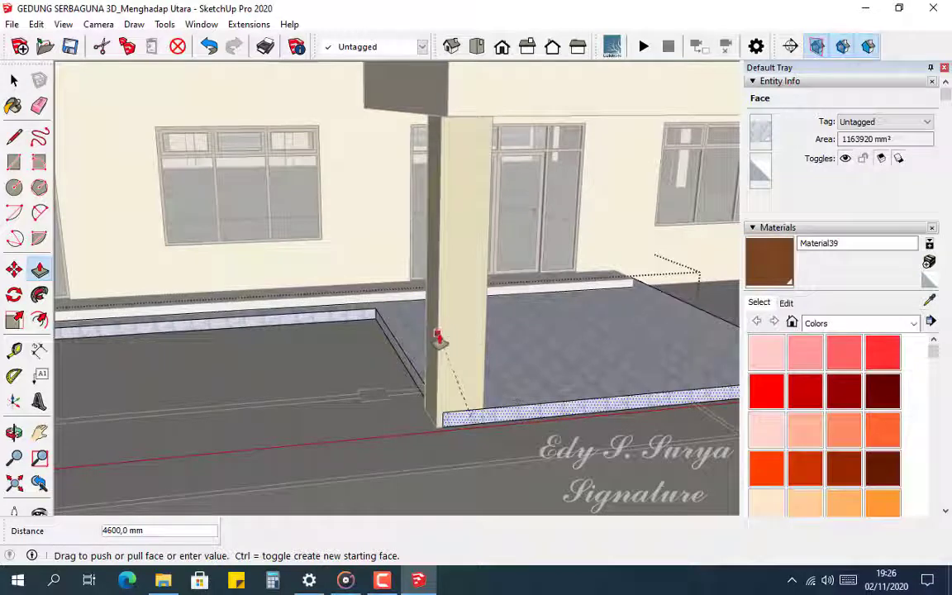
click(439, 337)
click(416, 374)
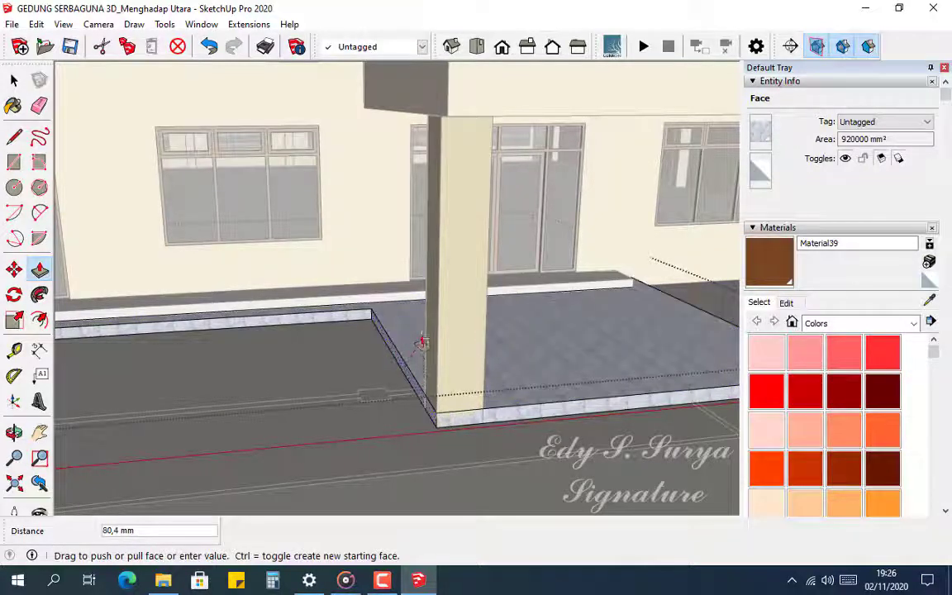
click(423, 337)
Push the platform's near side face inward 300 mm to line up with the canopy column
middle_drag(472, 377, 273, 413)
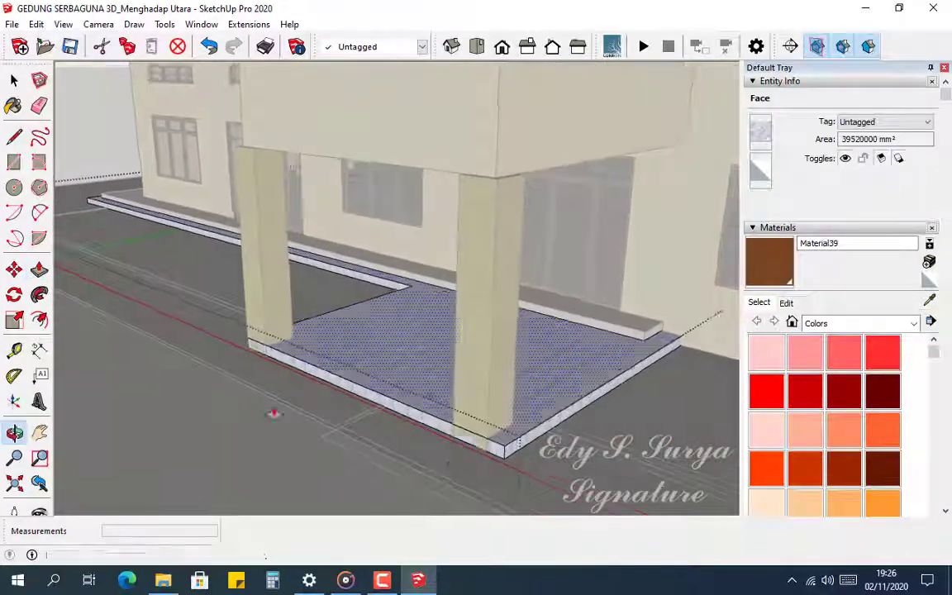
scroll(510, 457, up, 3)
click(514, 450)
click(504, 405)
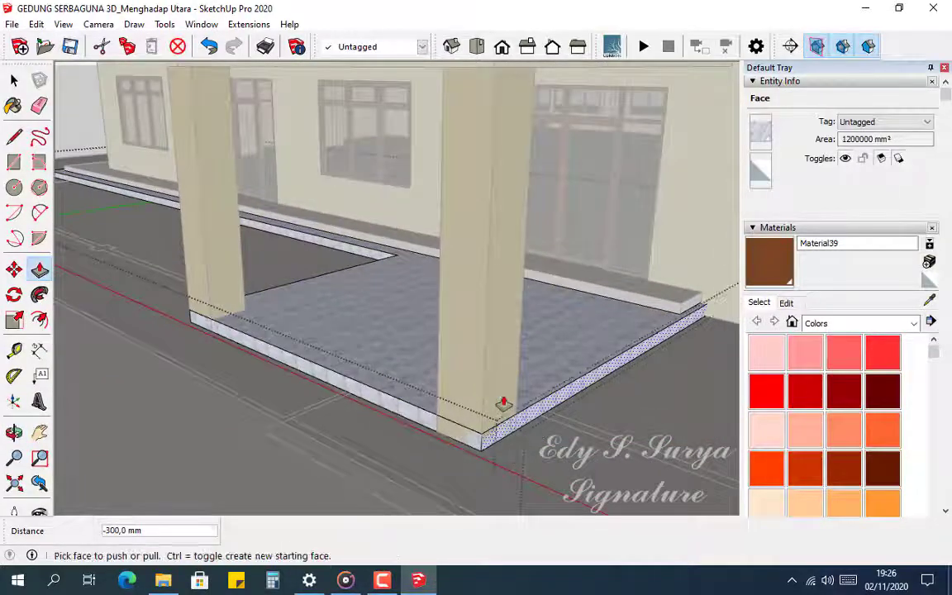
Copy the platform's vertical corner edge 600 mm along the side face to the inner edge of the column
scroll(500, 442, up, 2)
key(space)
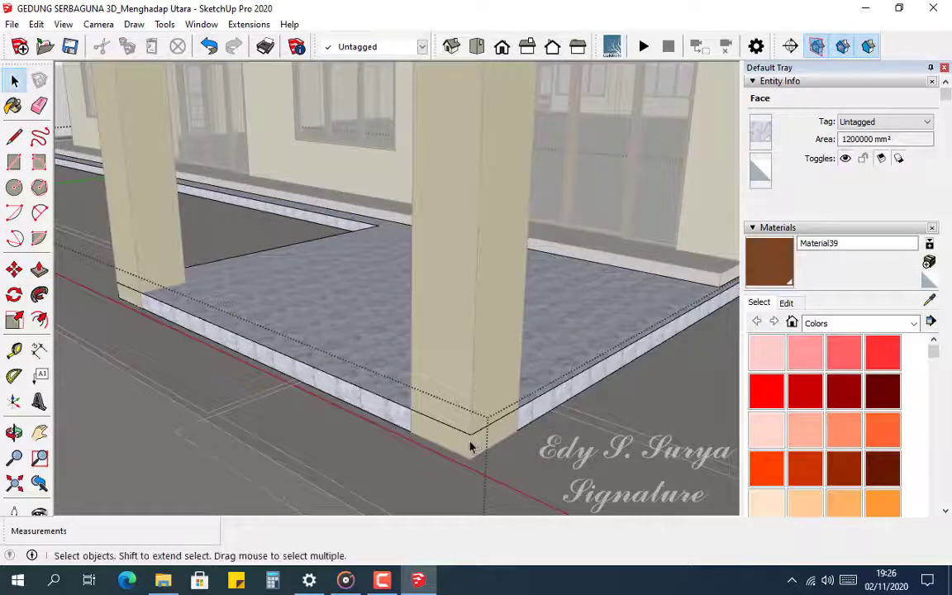
click(470, 447)
click(471, 438)
key(m)
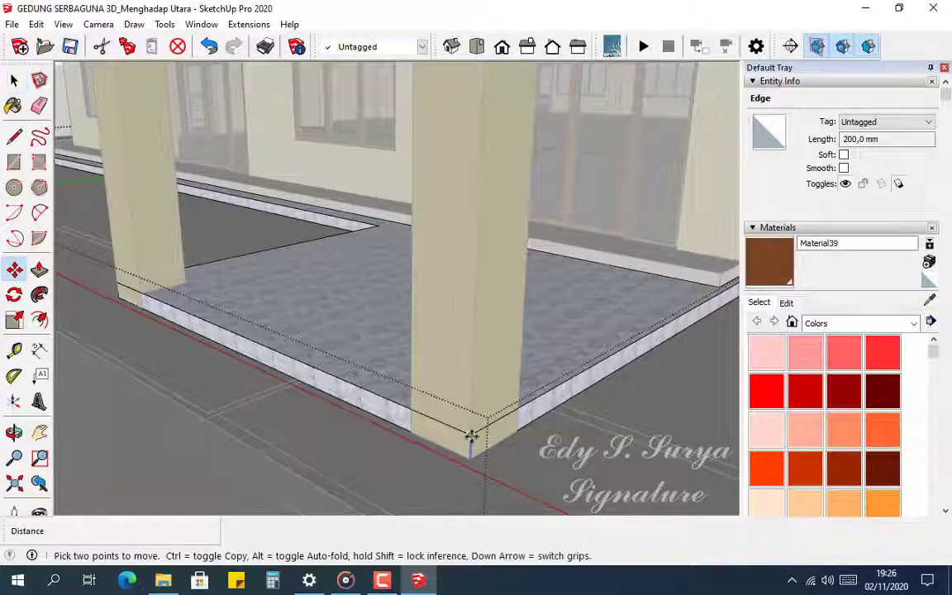
click(475, 435)
click(516, 413)
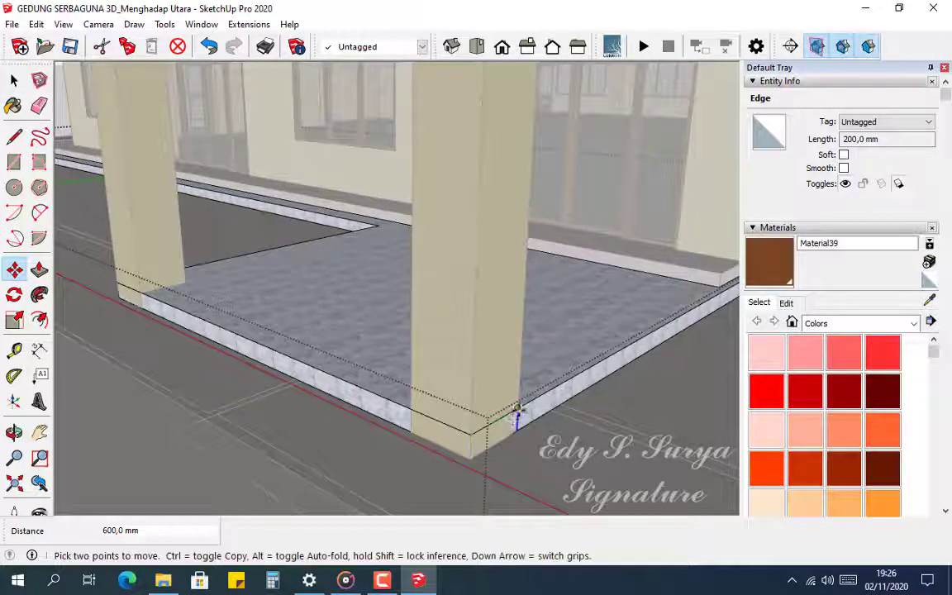
Try to push the platform's corner section under the column back 600 mm, and undo the cut
key(p)
click(503, 424)
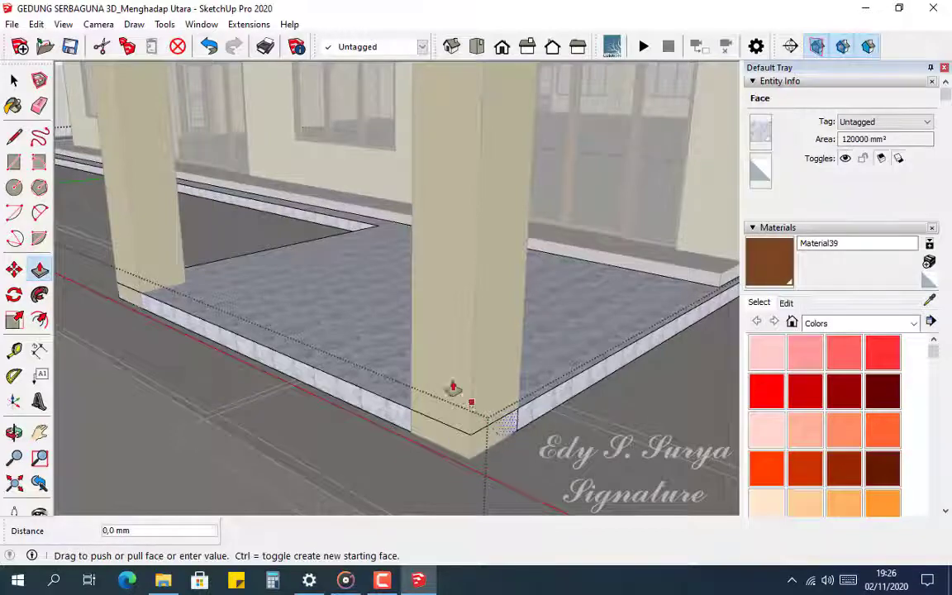
click(414, 278)
middle_drag(354, 315, 387, 447)
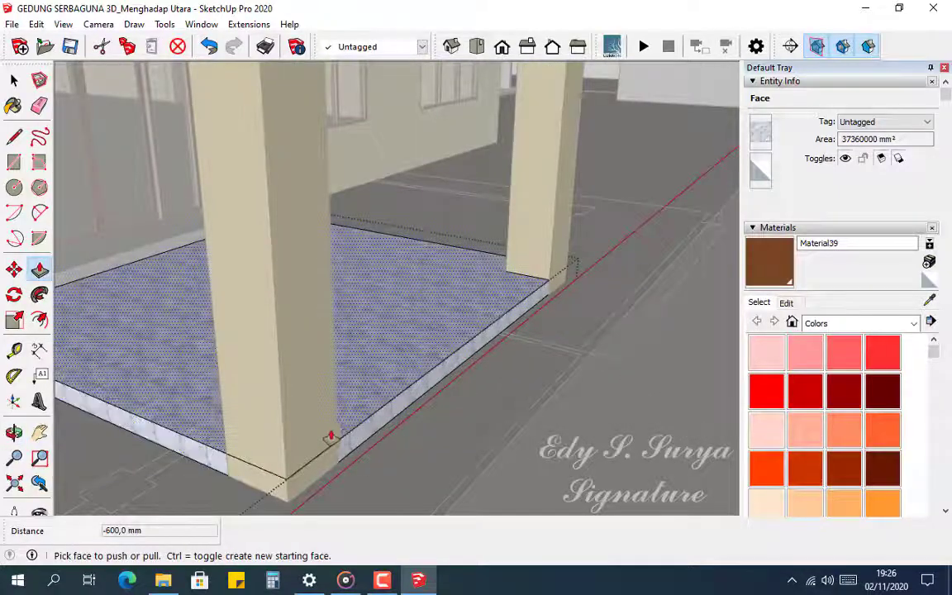
key(ctrl+z)
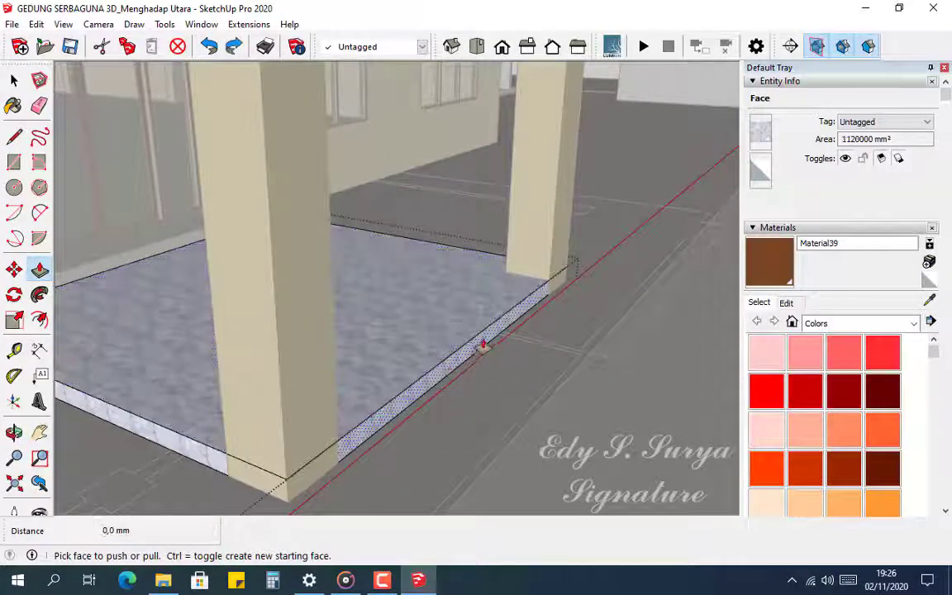
Leave the step group's editing mode and check the extended platform beneath the canopy
middle_drag(484, 347, 492, 389)
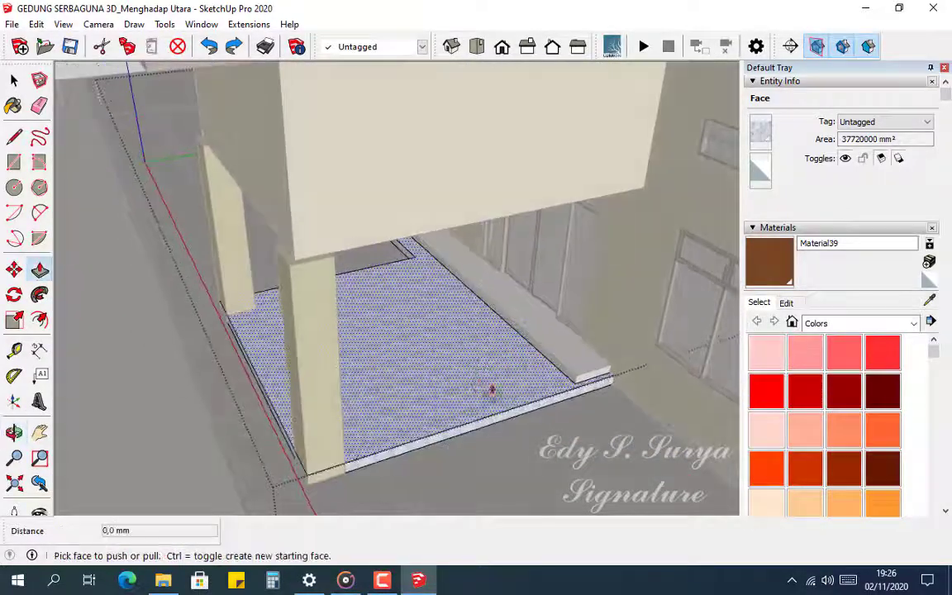
scroll(567, 384, up, 4)
key(space)
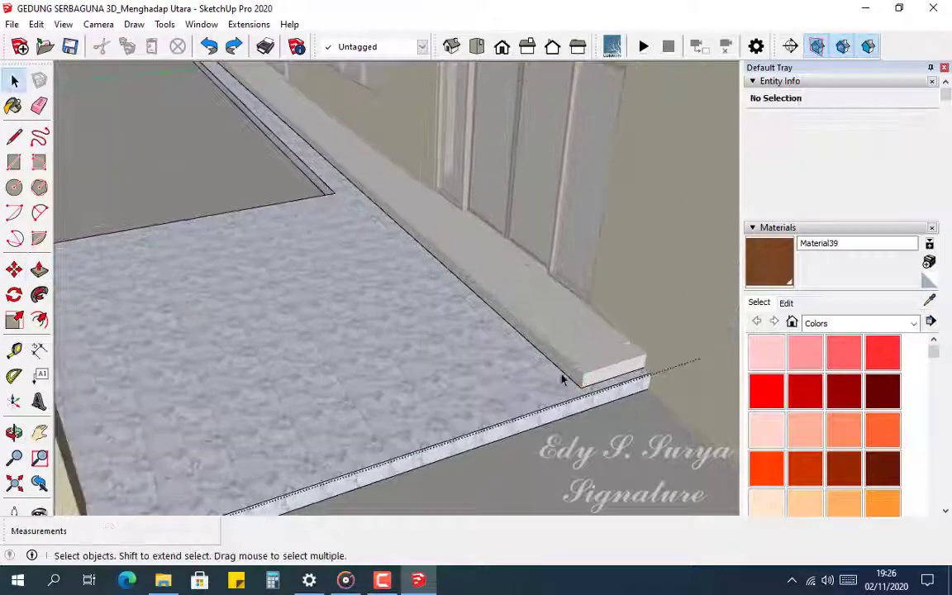
scroll(554, 376, down, 3)
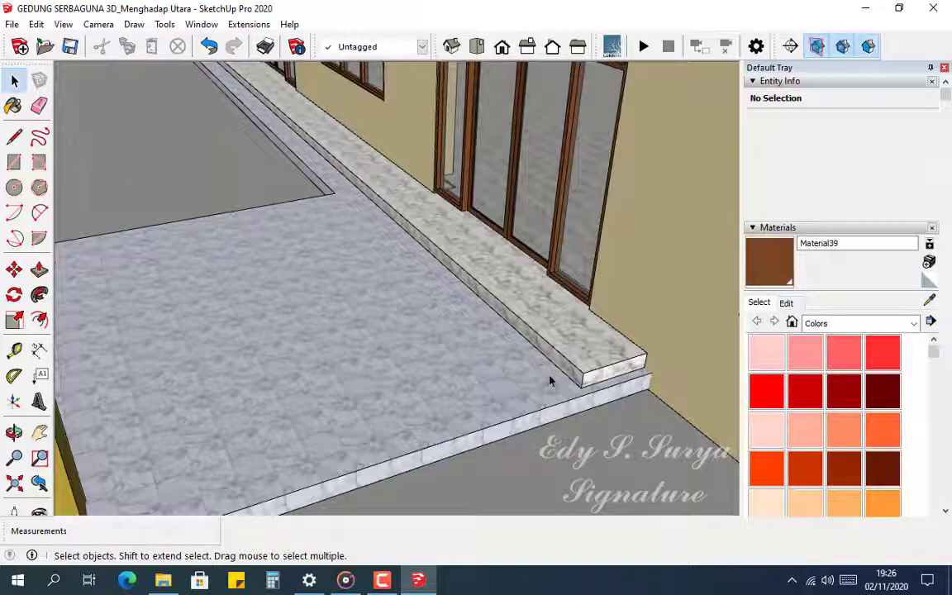
middle_drag(567, 388, 473, 323)
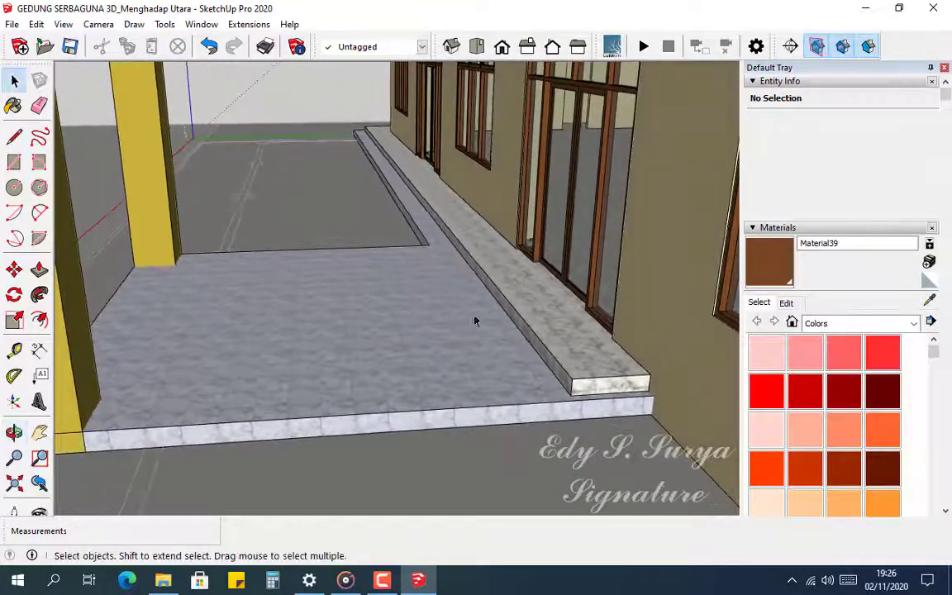
scroll(446, 269, down, 3)
middle_drag(477, 279, 453, 335)
scroll(476, 332, down, 4)
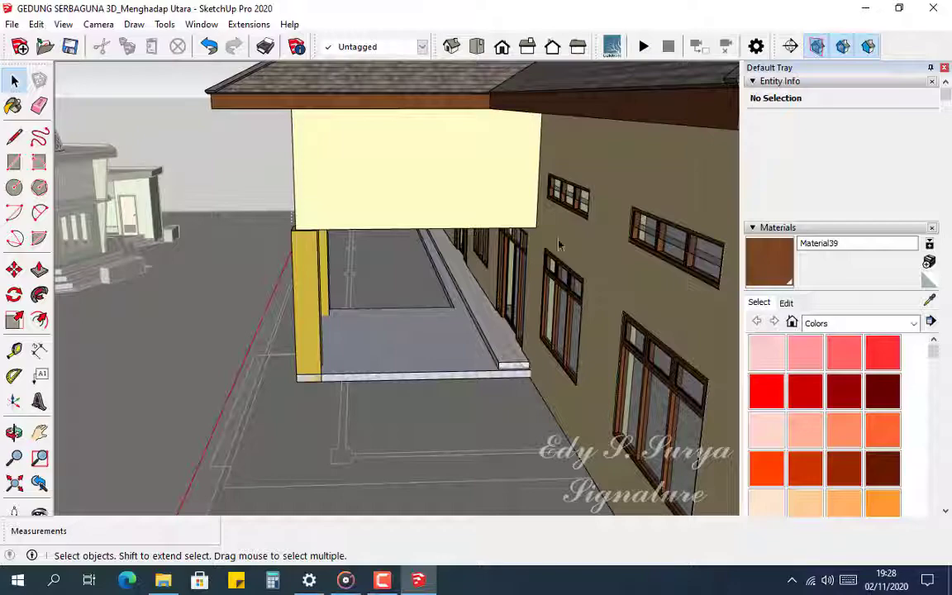
Open the building group for editing at the long side wall with the row of high windows
middle_drag(609, 306, 412, 227)
scroll(216, 176, up, 5)
scroll(219, 178, up, 3)
scroll(321, 221, down, 2)
click(599, 236)
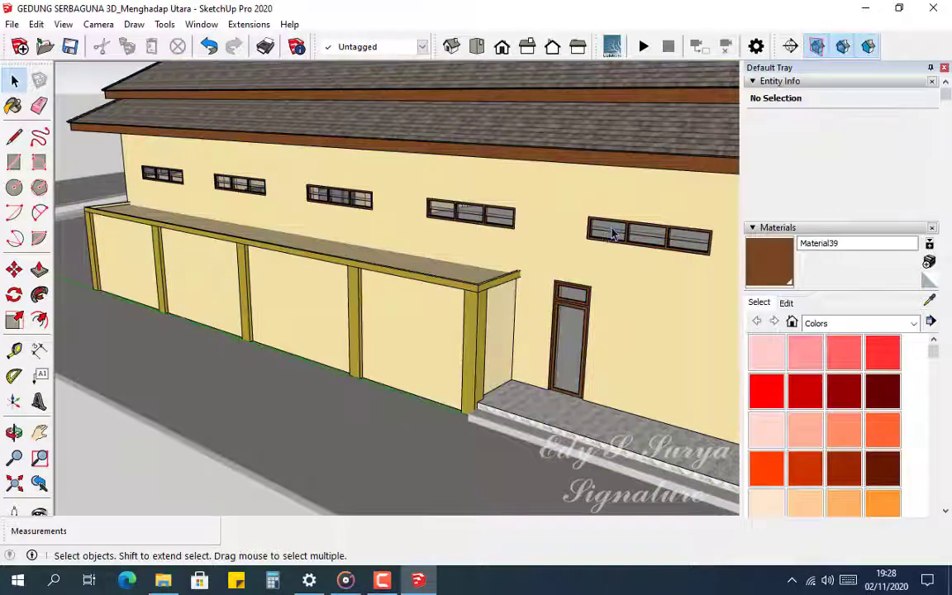
click(611, 232)
scroll(326, 254, up, 1)
middle_drag(327, 254, 477, 213)
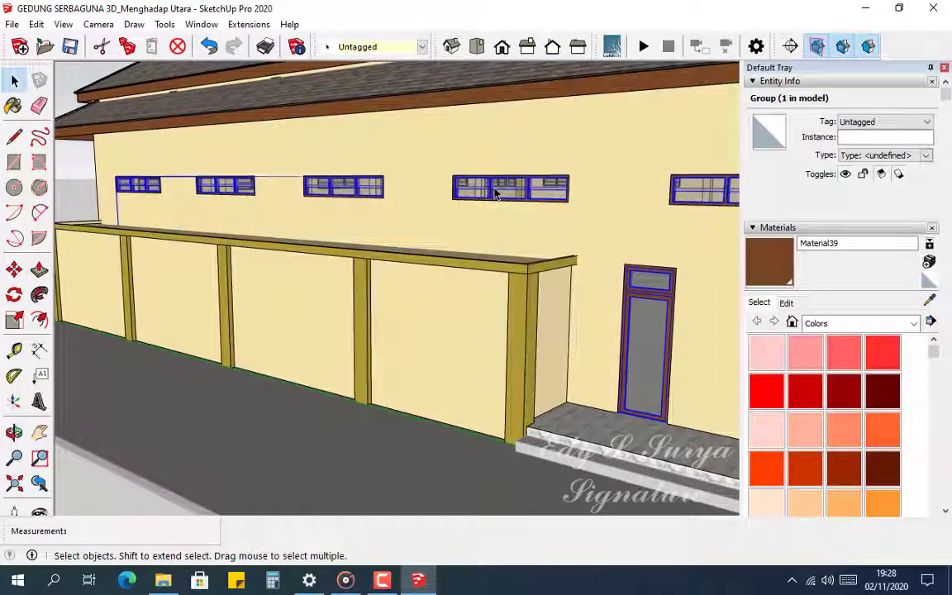
scroll(473, 224, down, 2)
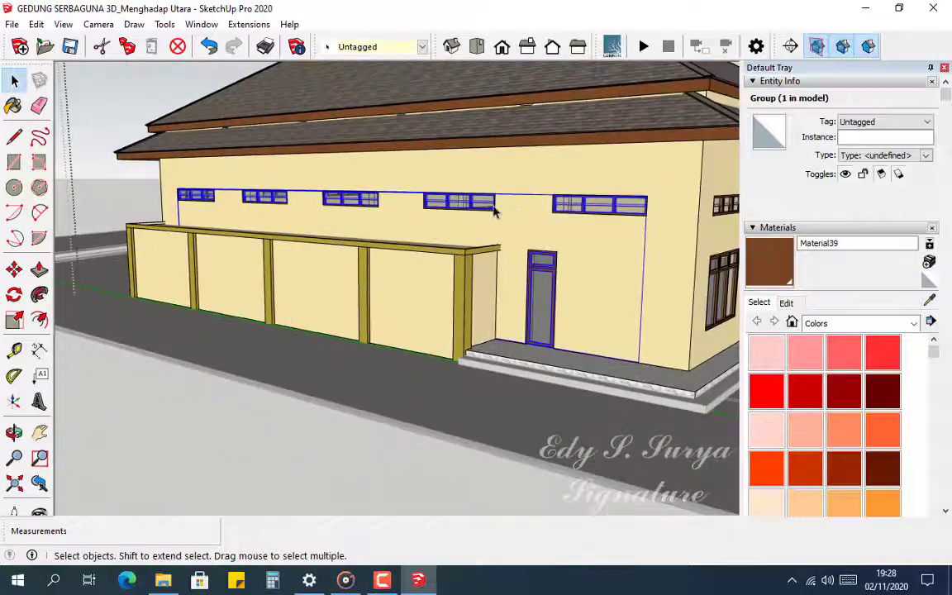
key(Escape)
click(462, 201)
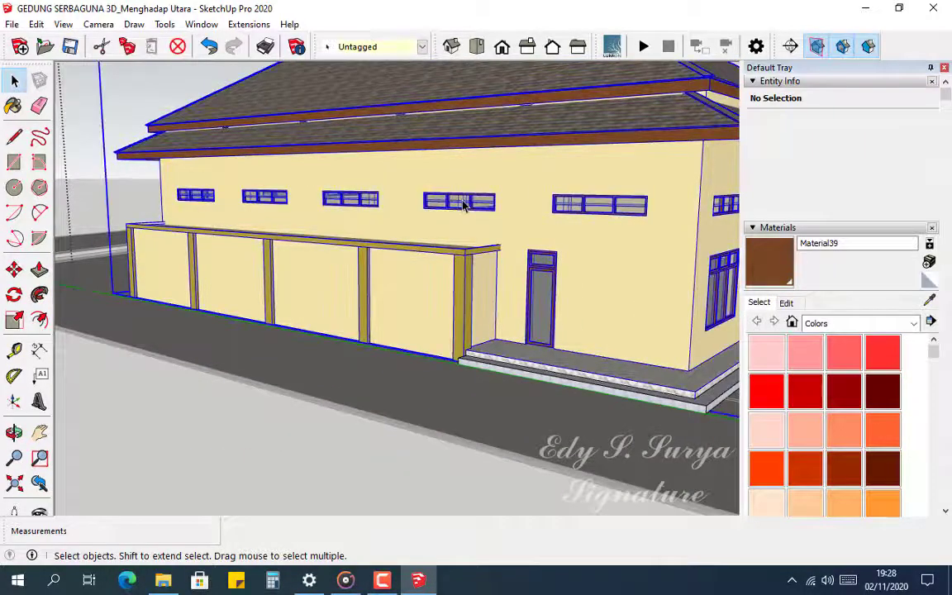
double_click(463, 203)
Open the side wall's window and door group, delete the row of high windows, and leave the group
click(462, 202)
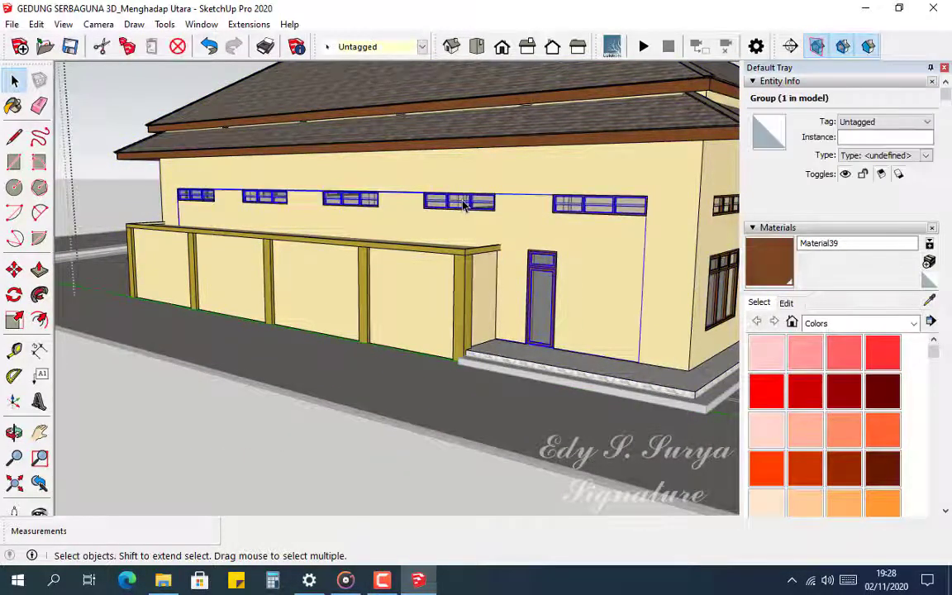
double_click(463, 204)
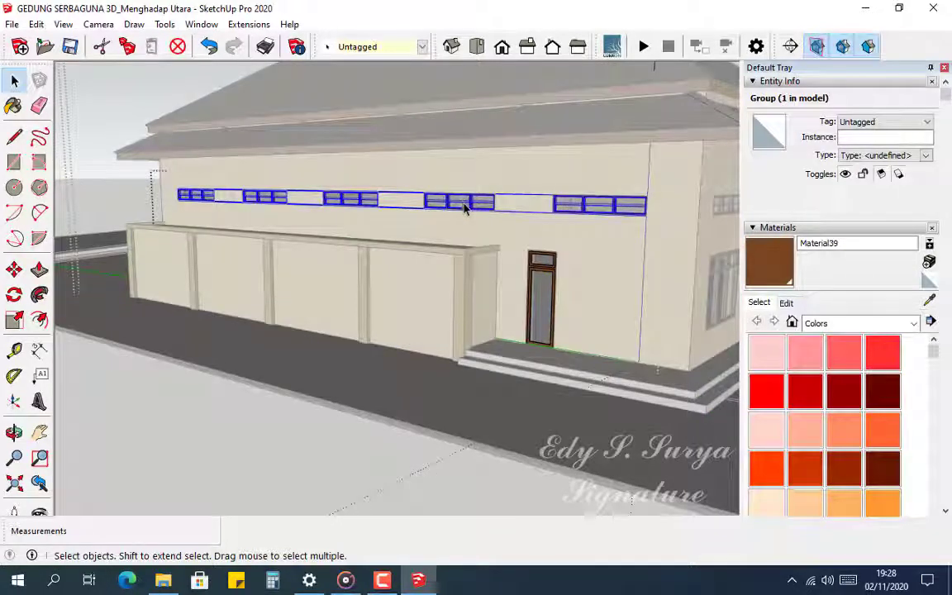
click(471, 212)
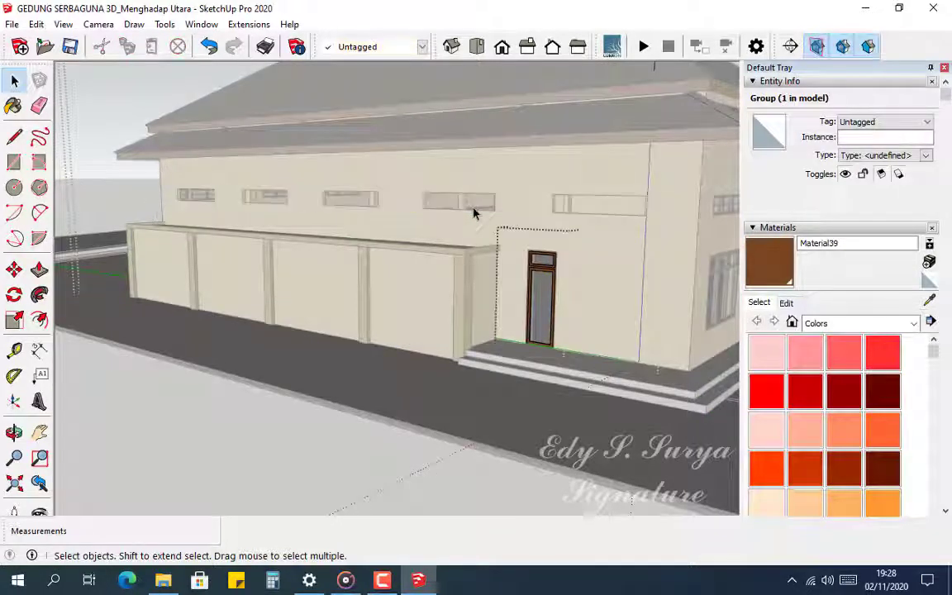
click(554, 252)
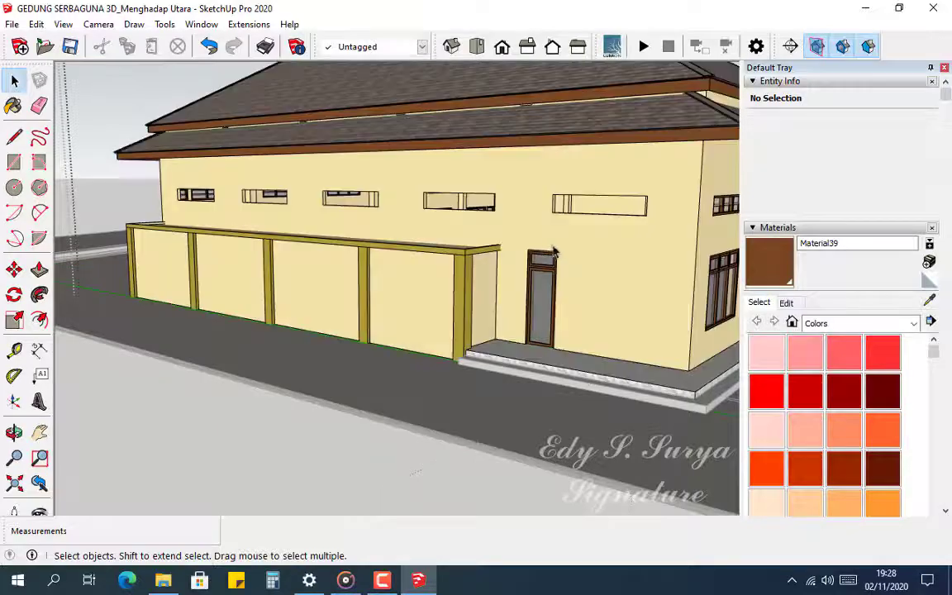
Close the five empty high window openings in the long side wall by pushing each opening's side face 2900 mm, and leave the group
middle_drag(570, 241, 513, 229)
click(563, 219)
key(p)
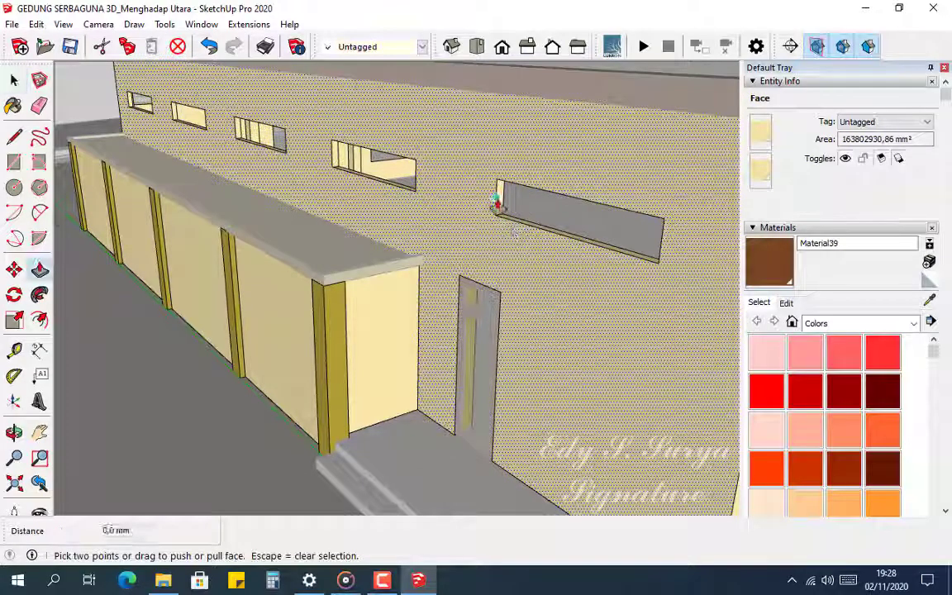
drag(502, 201, 662, 230)
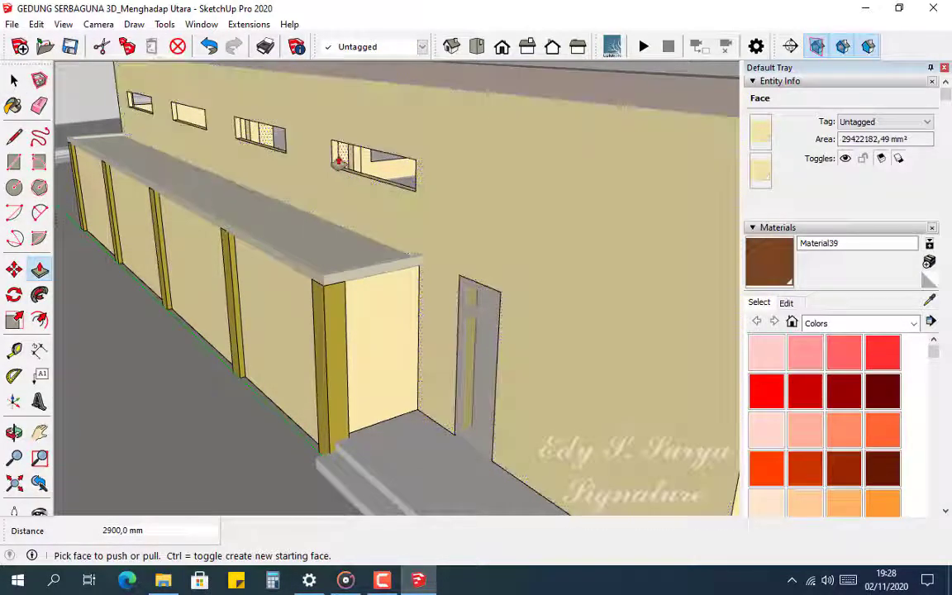
drag(337, 160, 416, 166)
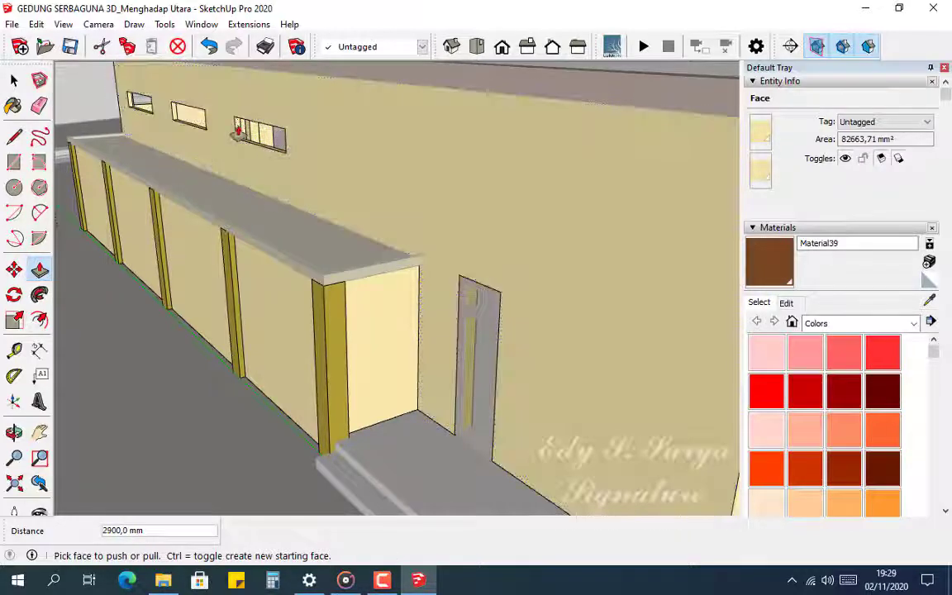
drag(240, 130, 291, 134)
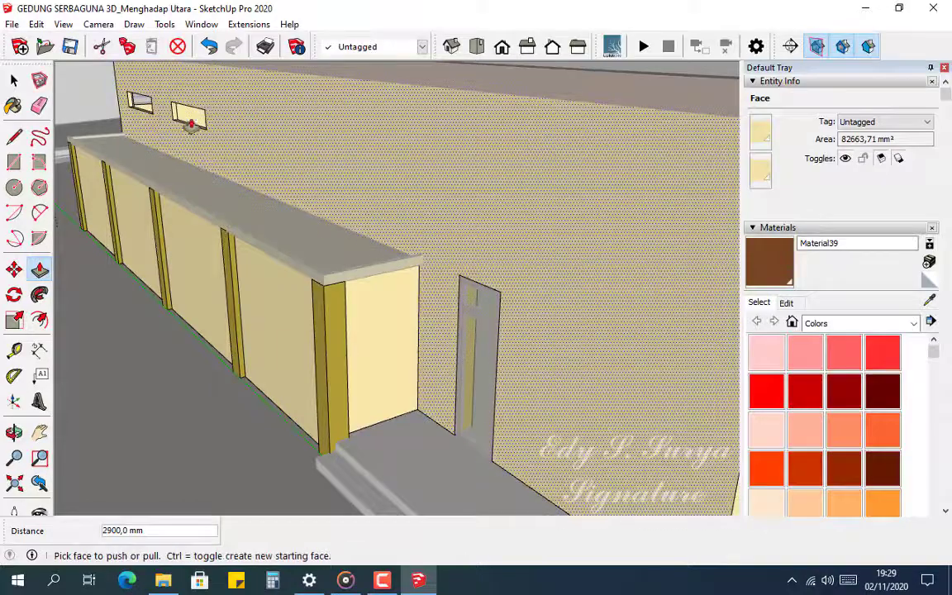
scroll(164, 114, up, 3)
drag(189, 114, 267, 124)
drag(107, 95, 142, 132)
scroll(217, 153, down, 5)
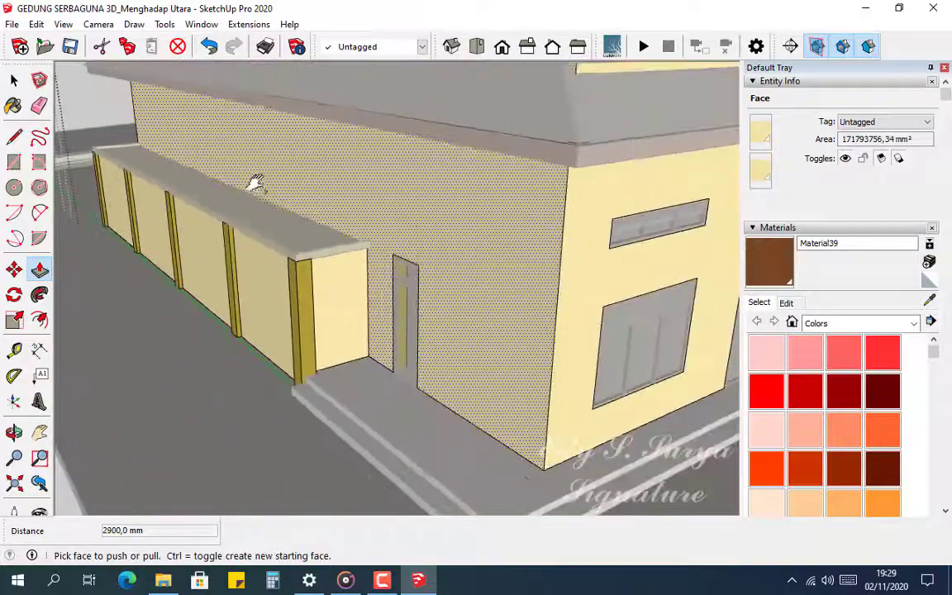
key(space)
click(307, 224)
scroll(259, 223, down, 3)
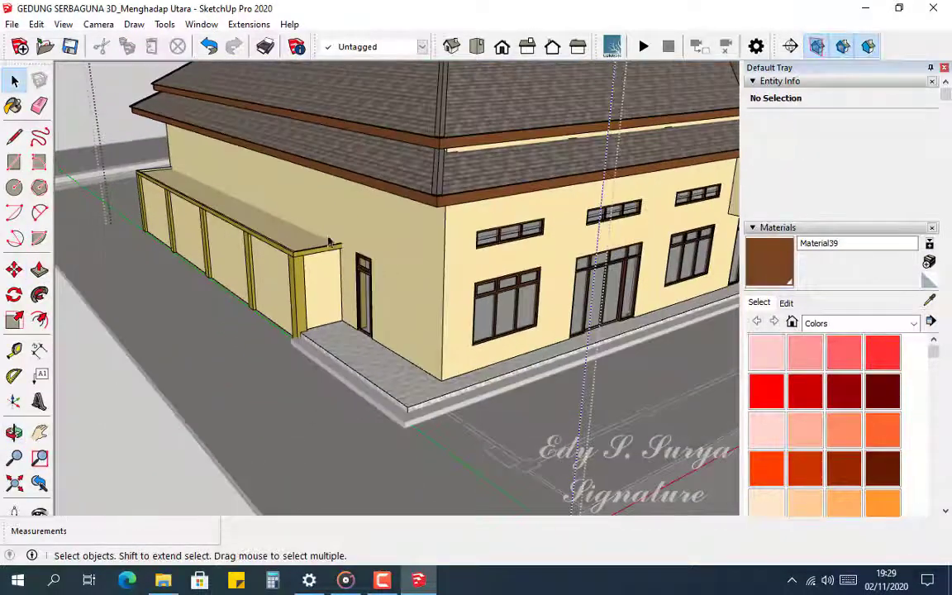
Save the building model
middle_drag(481, 249, 355, 304)
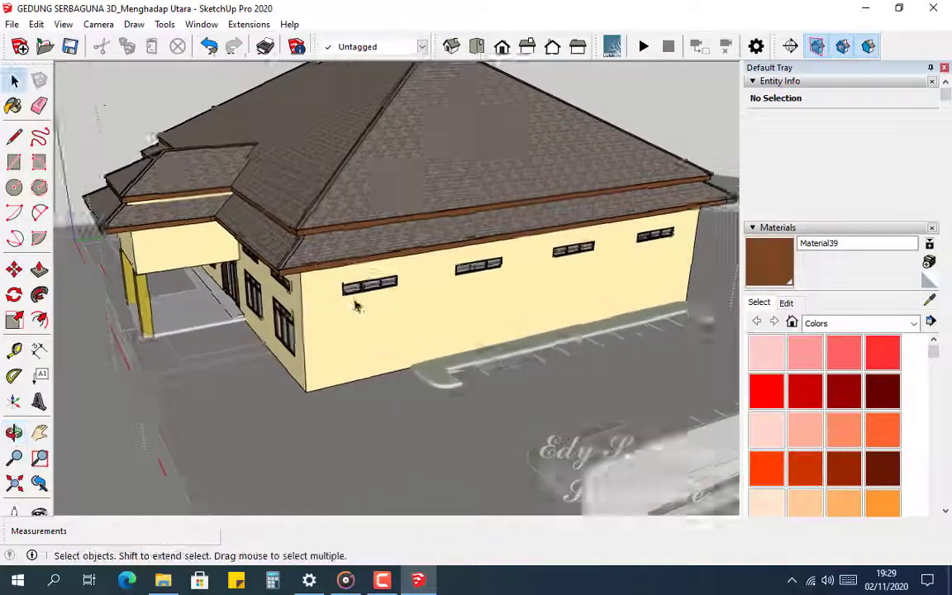
scroll(352, 297, up, 4)
scroll(354, 296, up, 2)
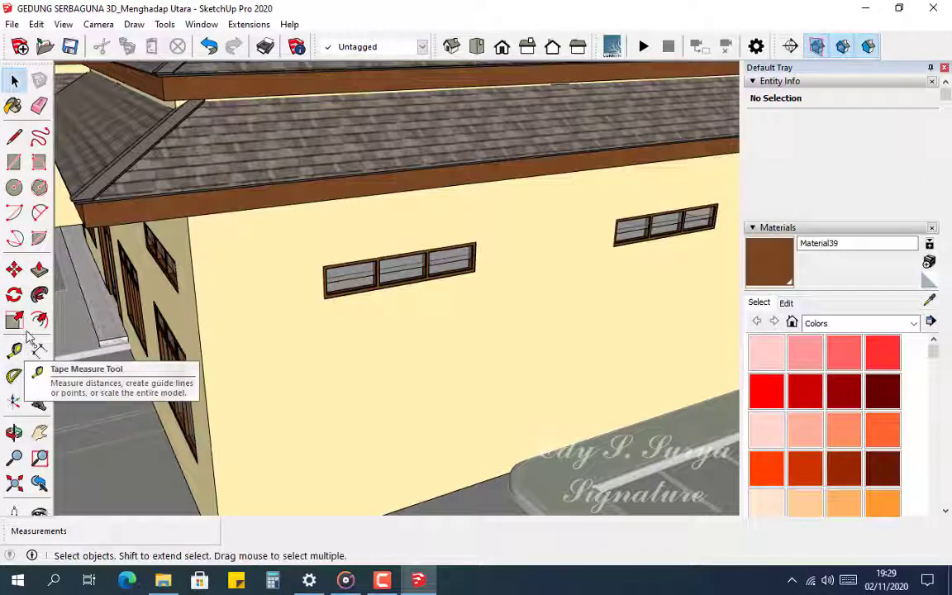
click(70, 48)
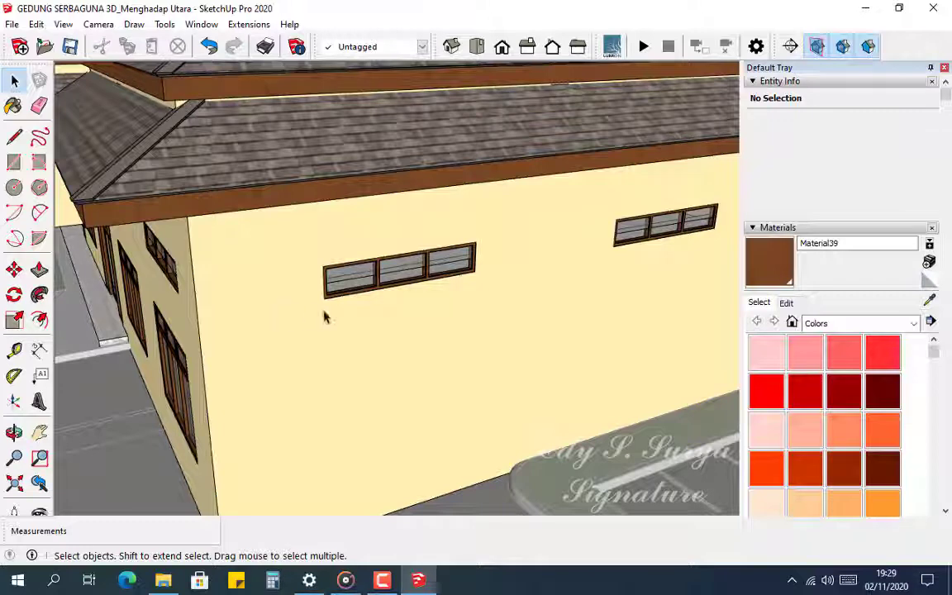
Open the frame of the high window nearest the front corner of the opposite side wall, and select the frame's entire top portion
scroll(416, 281, up, 6)
scroll(393, 284, down, 4)
shift+middle_drag(393, 284, 425, 271)
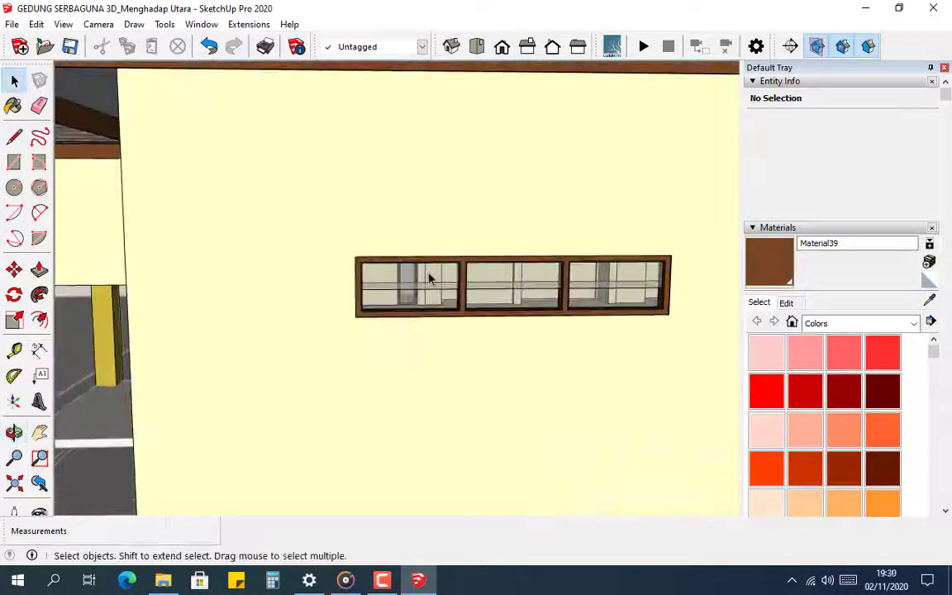
double_click(429, 277)
click(431, 277)
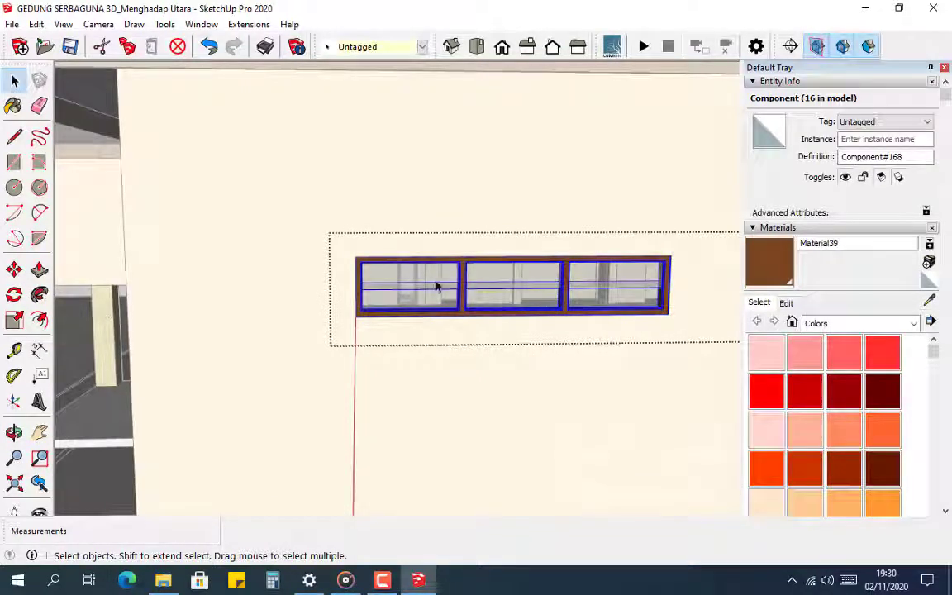
double_click(446, 272)
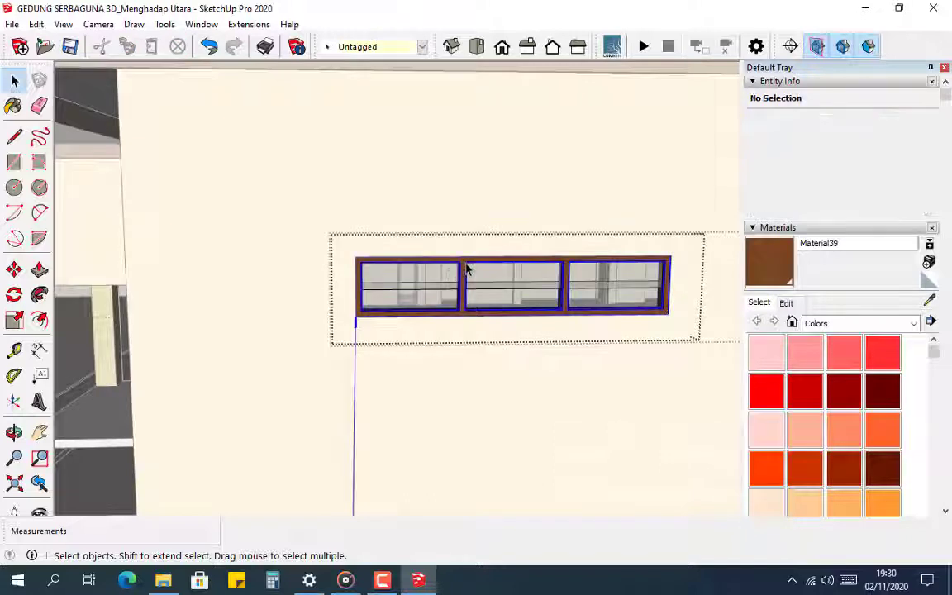
click(463, 271)
click(464, 272)
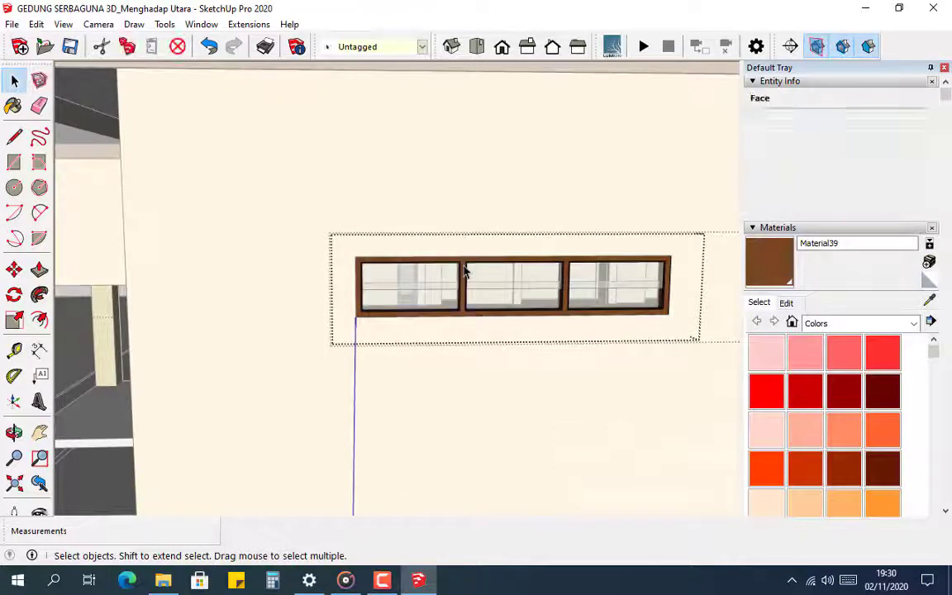
drag(304, 192, 701, 276)
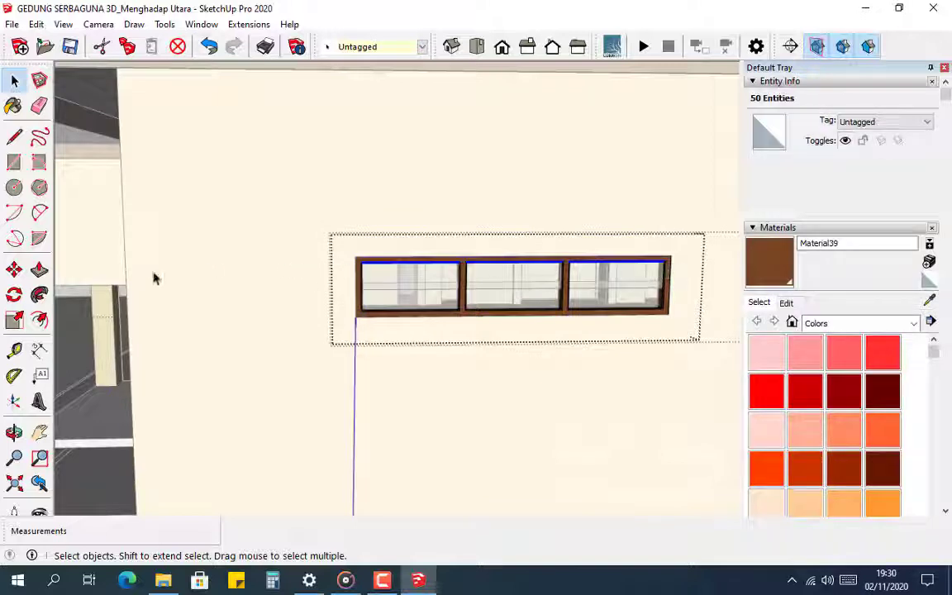
Measure the high window frame's height along its outer vertical edge
click(14, 349)
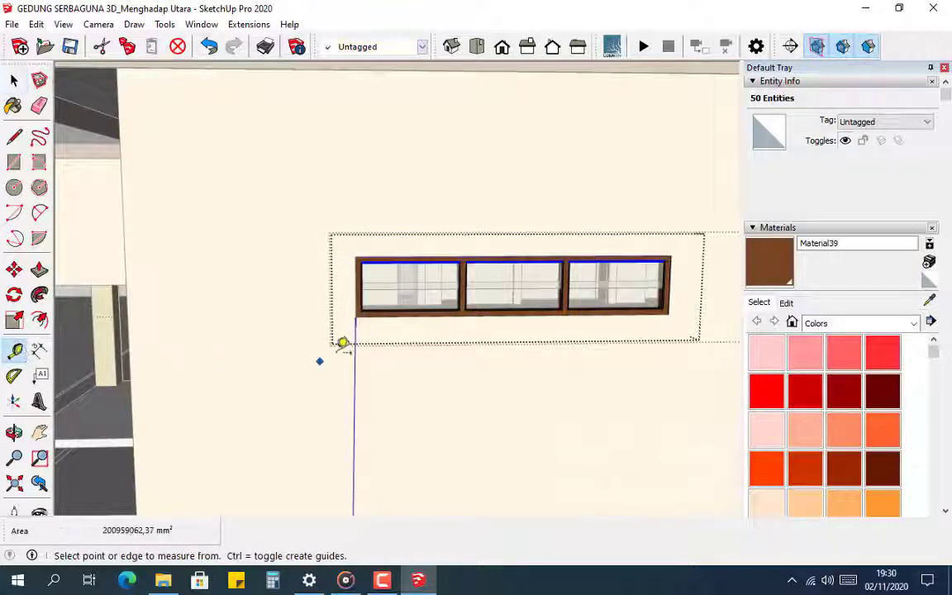
click(356, 317)
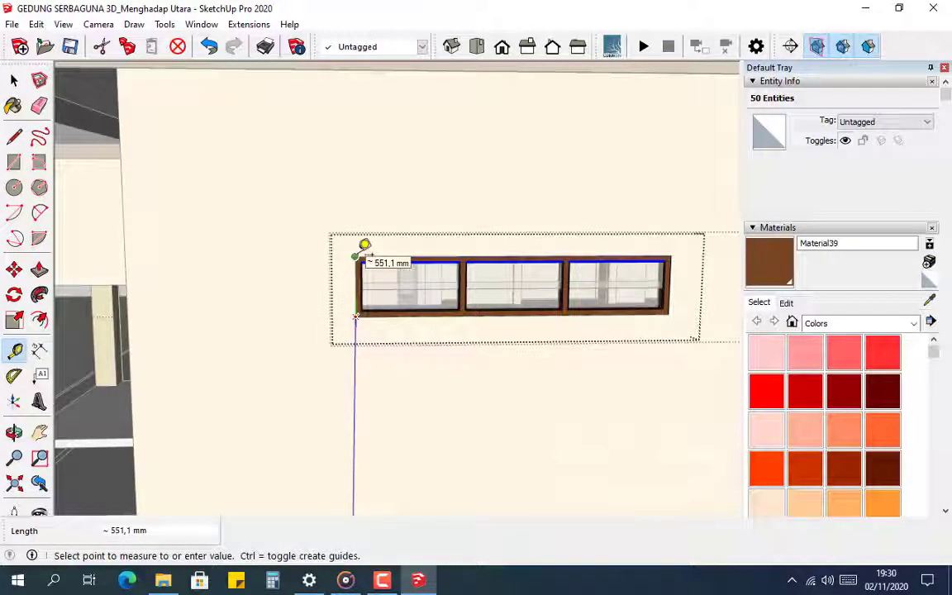
key(Escape)
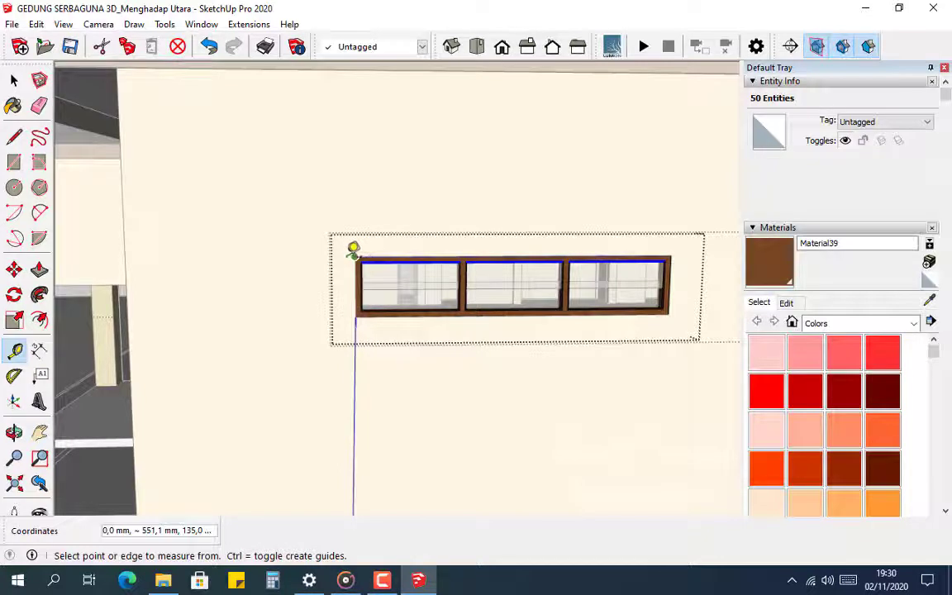
Move the frame's selected top portion up 300 mm to make the window taller, and leave the window's editing mode
key(m)
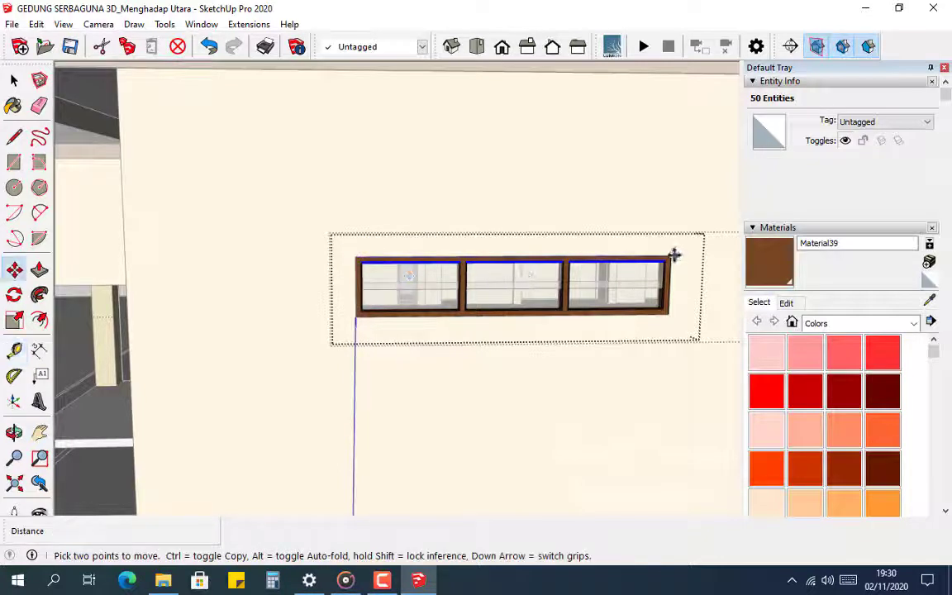
click(671, 257)
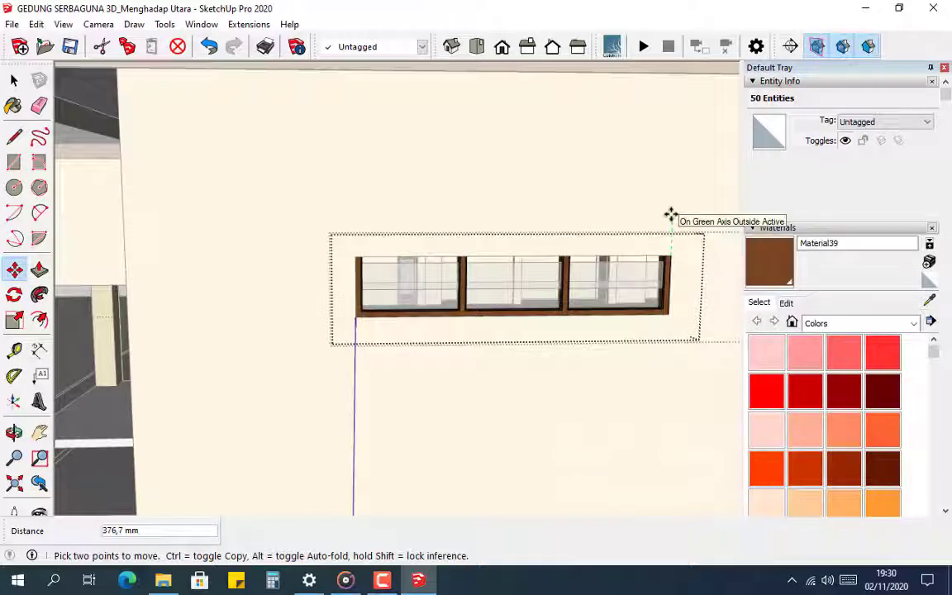
key(Return)
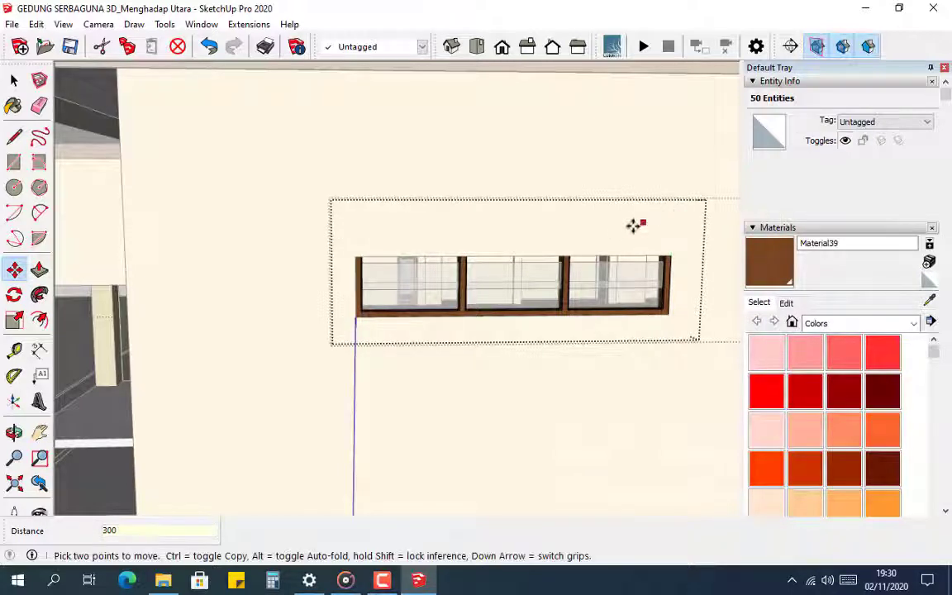
key(space)
middle_drag(562, 248, 536, 238)
click(536, 239)
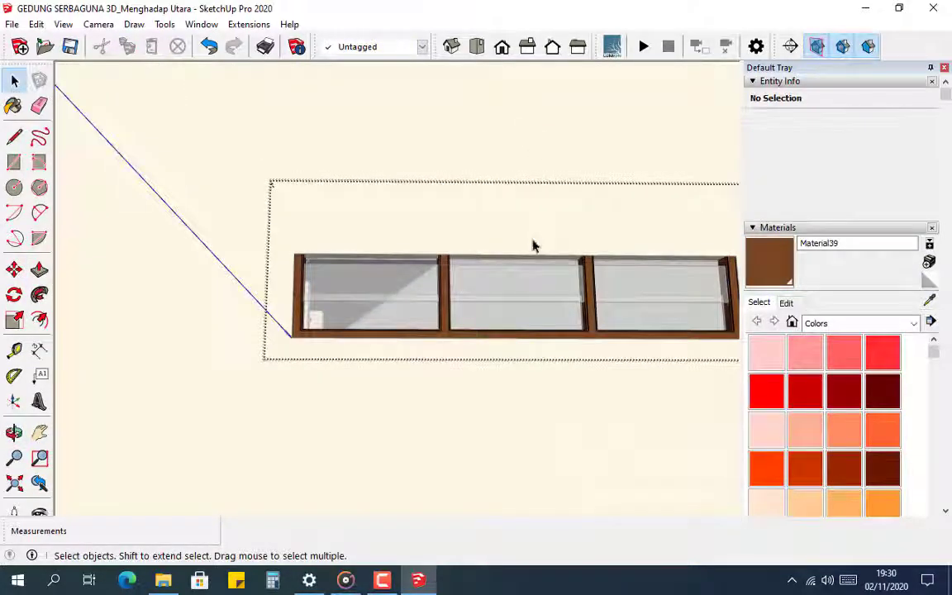
key(Escape)
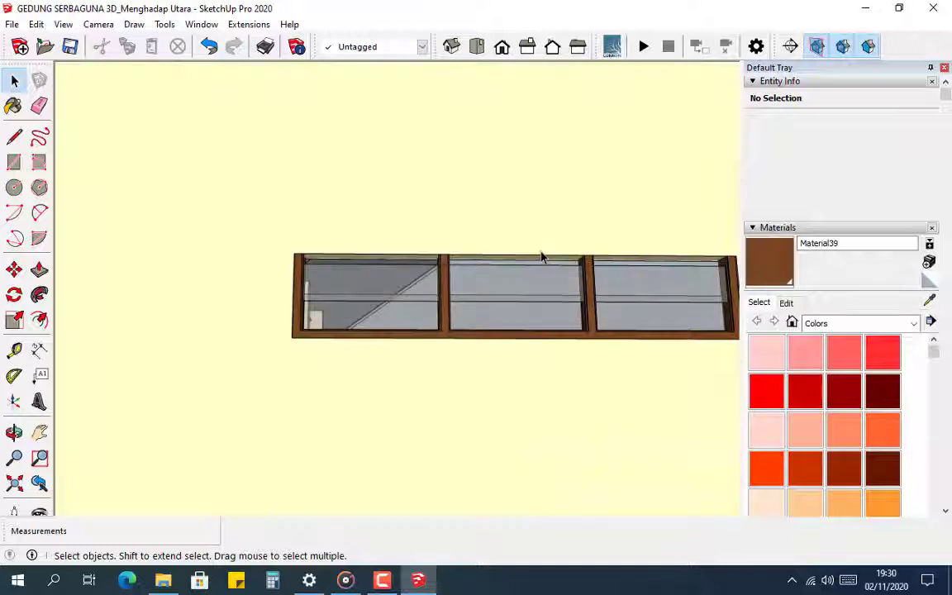
Open the wall group, push the top face of the window opening up 300 mm to match the taller frame, and leave the group
double_click(541, 257)
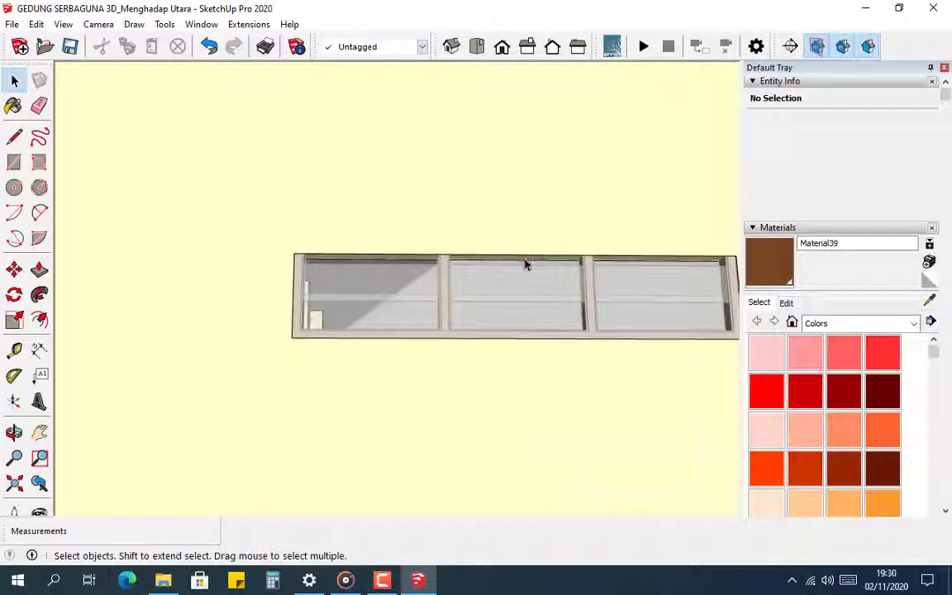
key(p)
drag(529, 266, 453, 214)
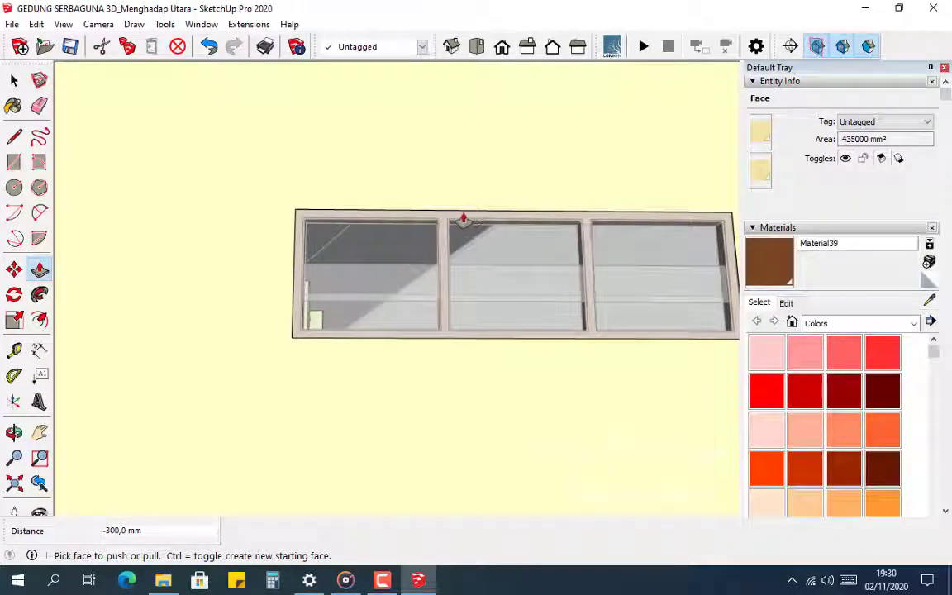
key(space)
click(405, 199)
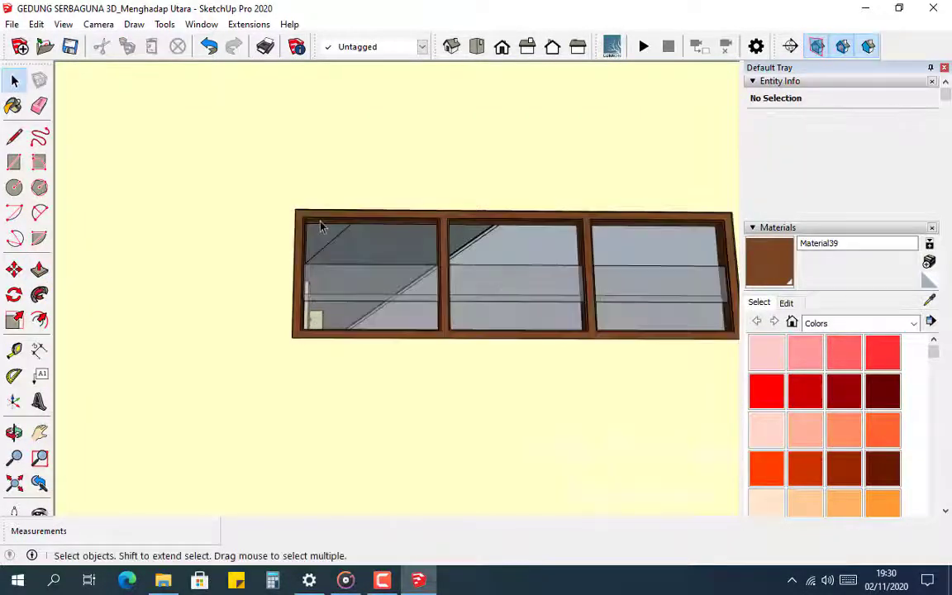
Measure the enlarged window's height from the frame's upper corner to its lower corner
middle_drag(353, 207, 254, 201)
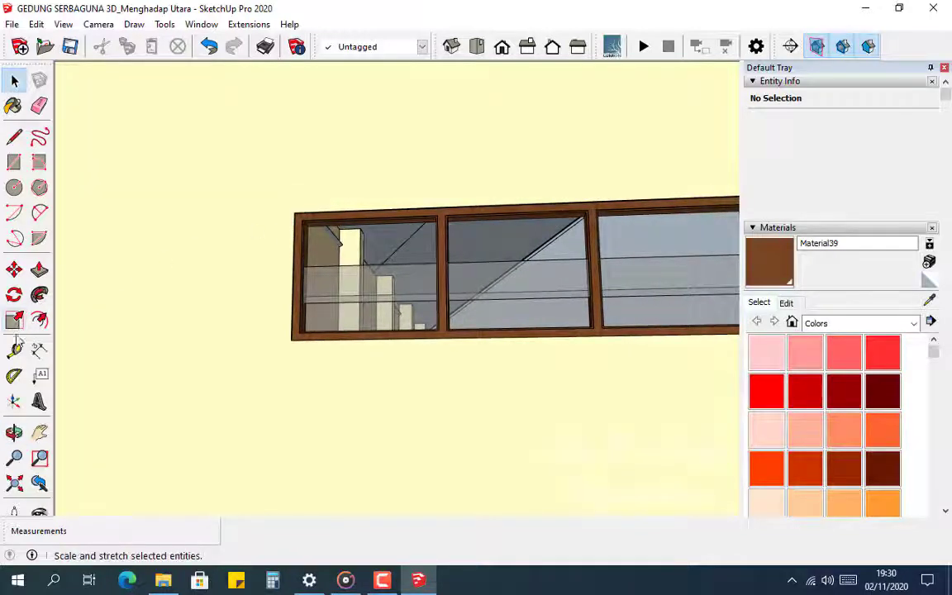
click(16, 353)
scroll(260, 234, up, 3)
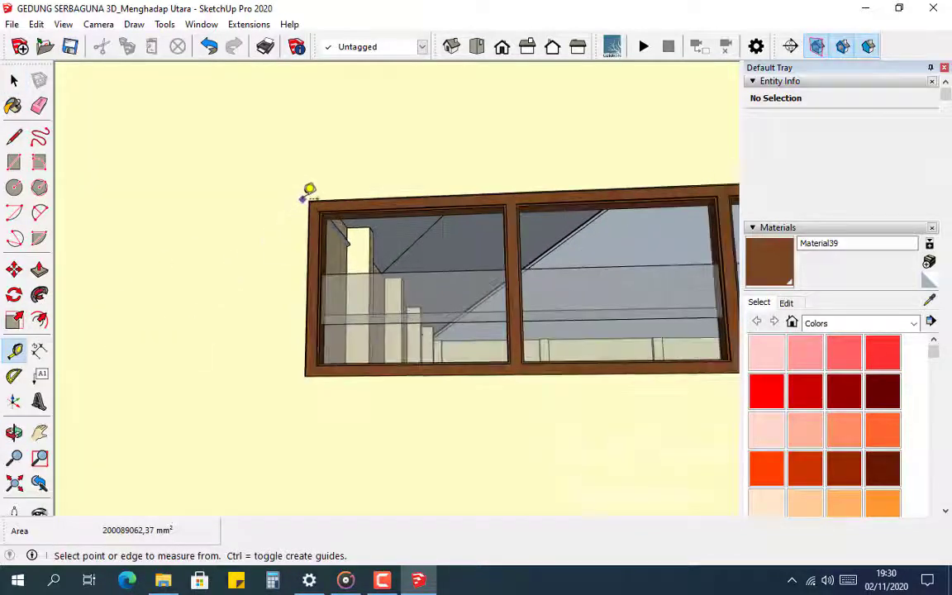
click(310, 197)
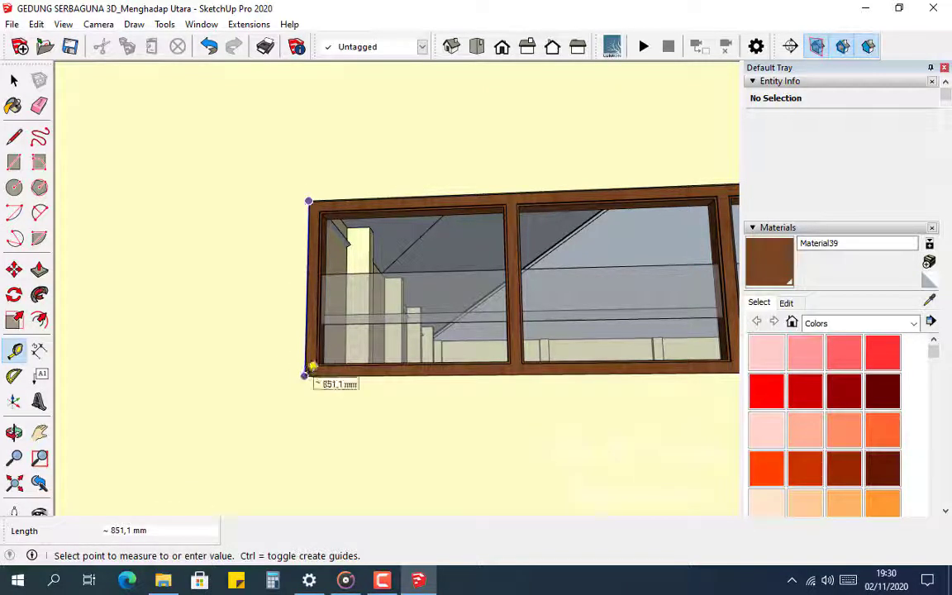
click(312, 365)
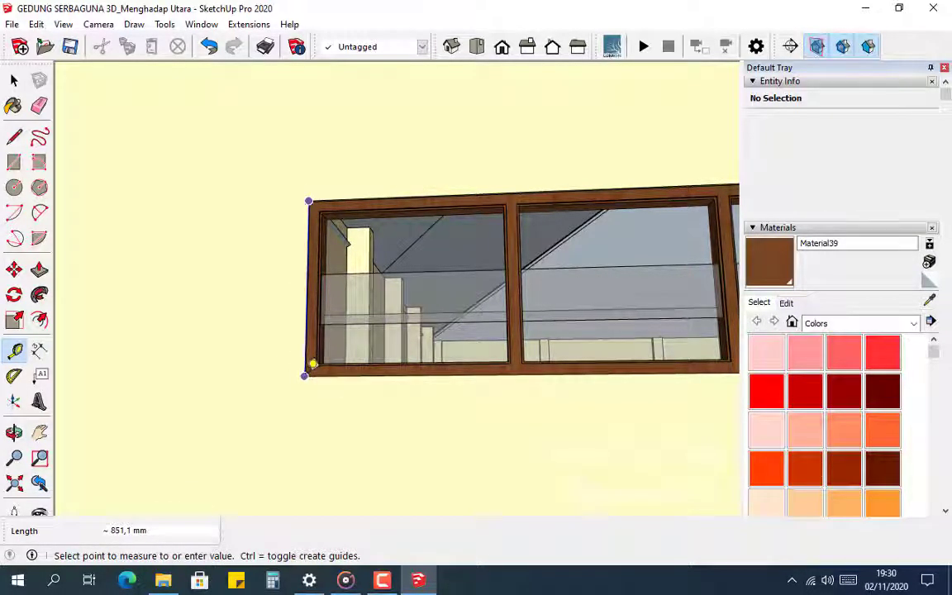
middle_drag(205, 354, 419, 290)
key(space)
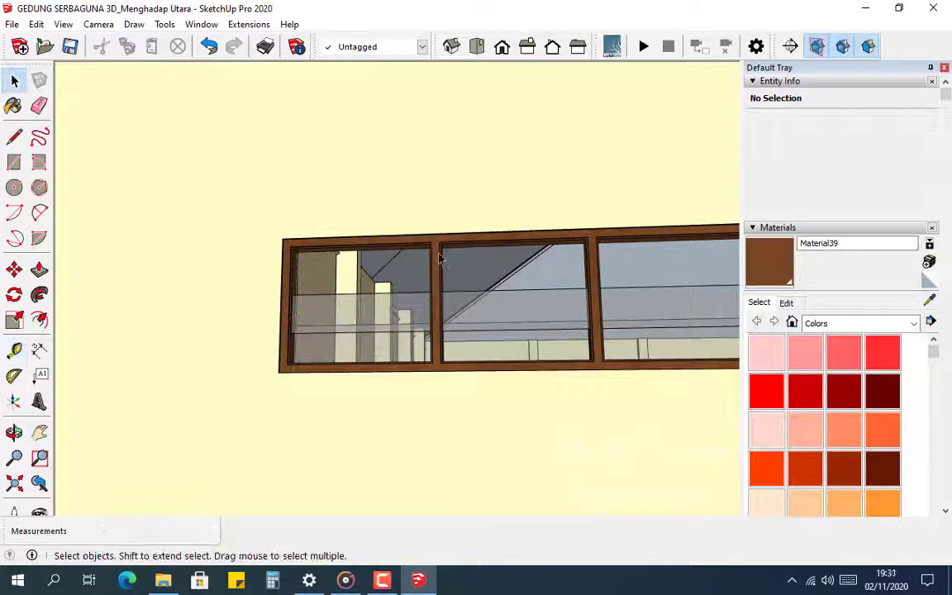
Open the high window's frame group, lower the frame's top portion by 51 mm, and leave the window's editing mode
scroll(440, 261, down, 5)
scroll(383, 276, up, 3)
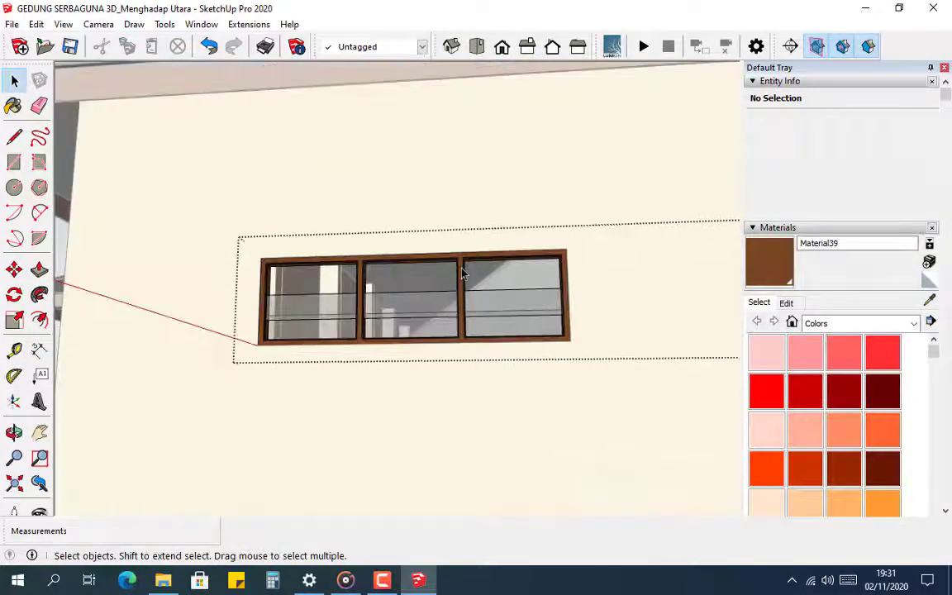
double_click(463, 271)
click(463, 271)
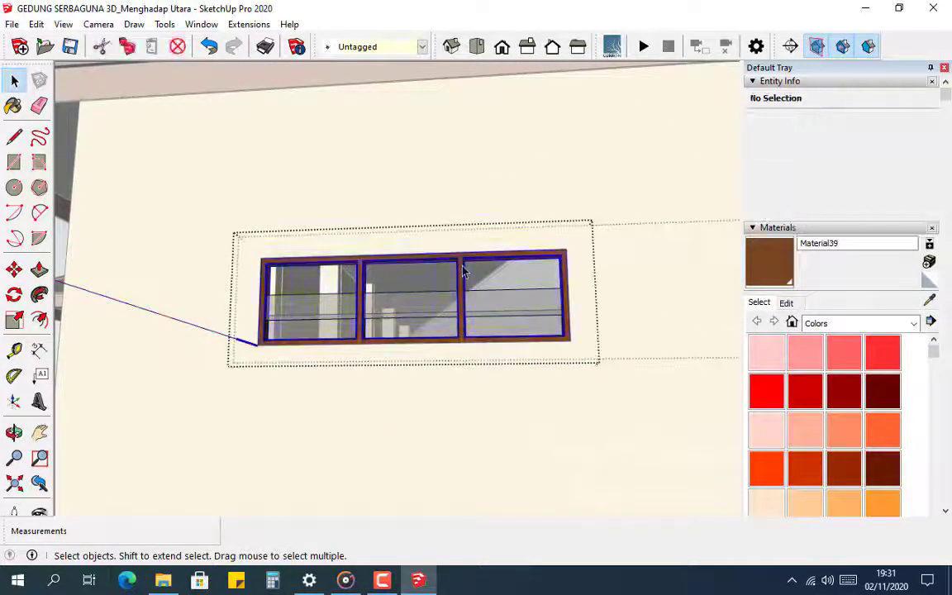
double_click(462, 268)
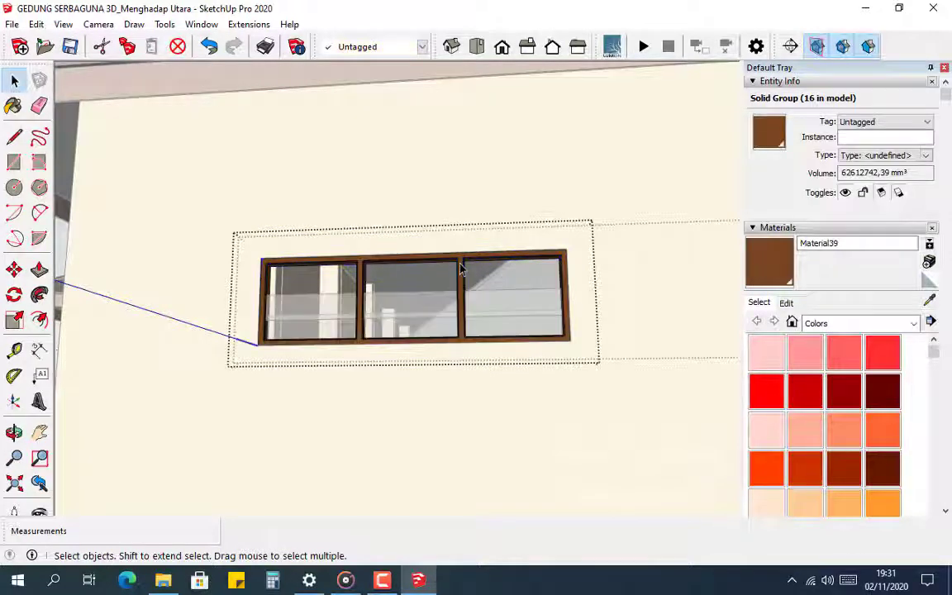
click(458, 268)
drag(219, 205, 614, 286)
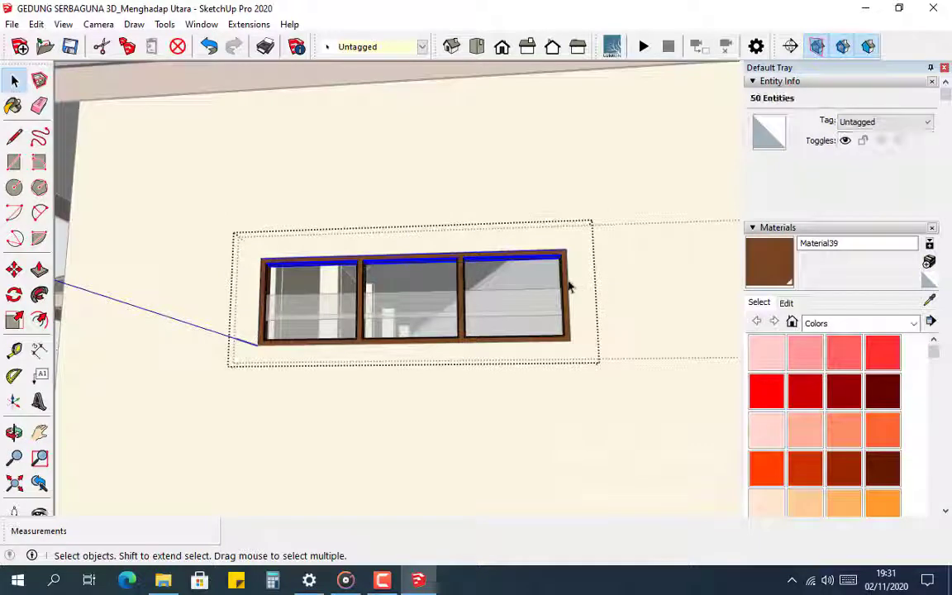
key(m)
scroll(579, 256, up, 3)
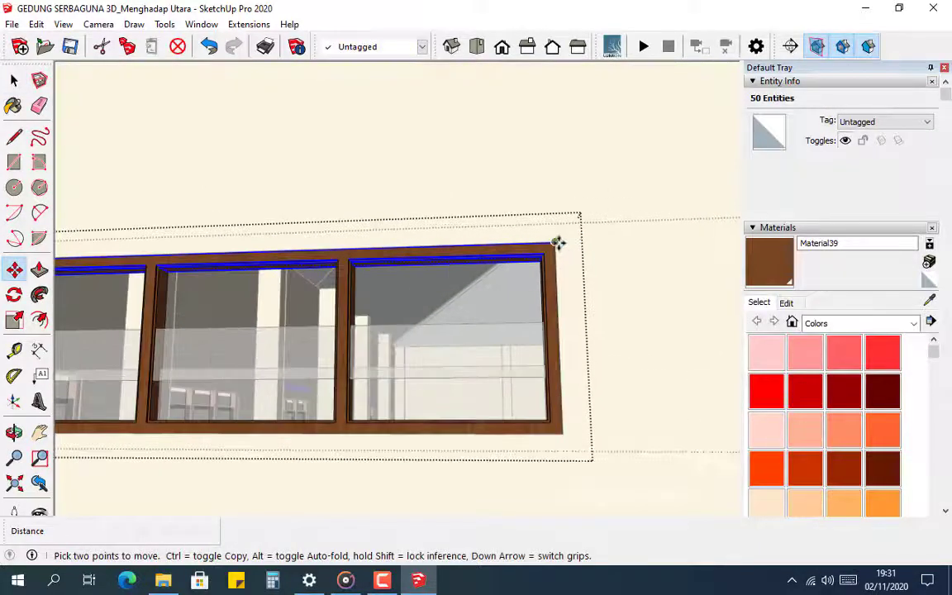
click(558, 245)
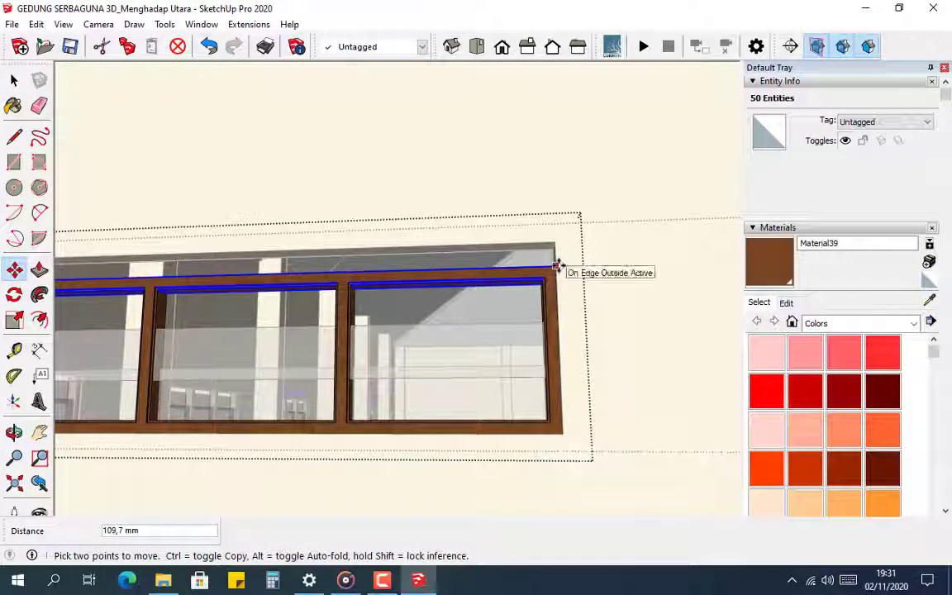
text(5)
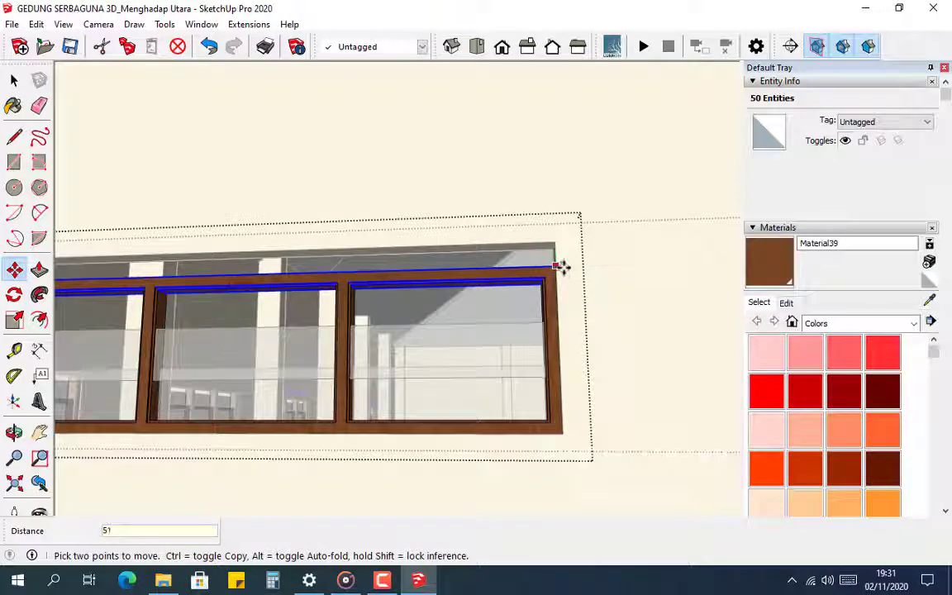
text(1)
key(Return)
scroll(562, 266, down, 3)
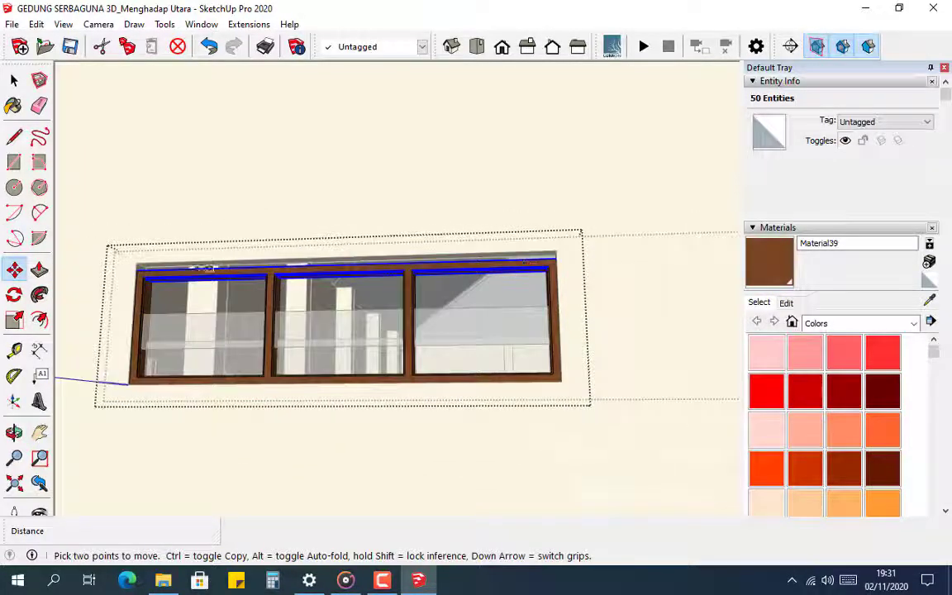
key(space)
Open the wall group, push the top face of the window opening down 51 mm to match the frame, and leave the group
scroll(203, 251, up, 3)
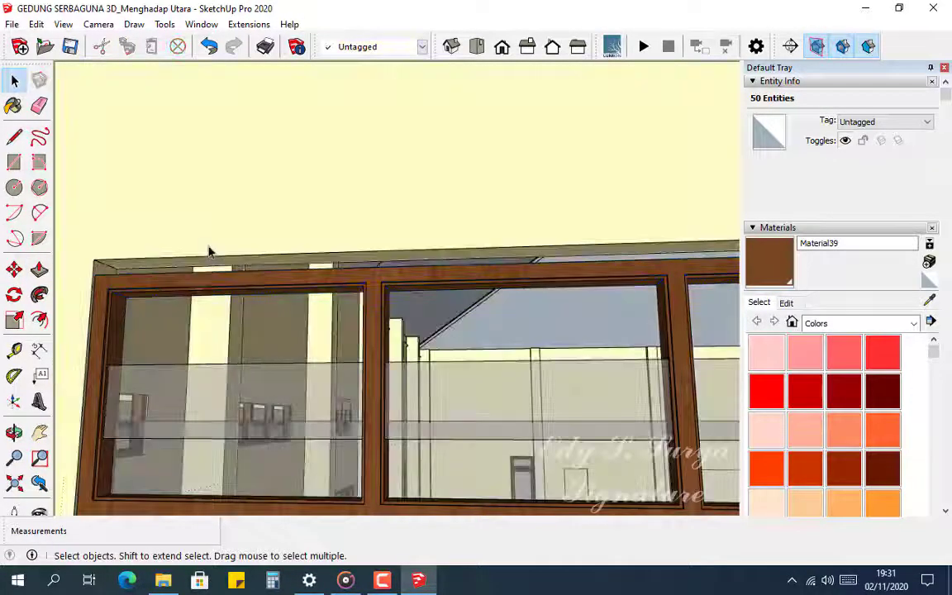
click(217, 242)
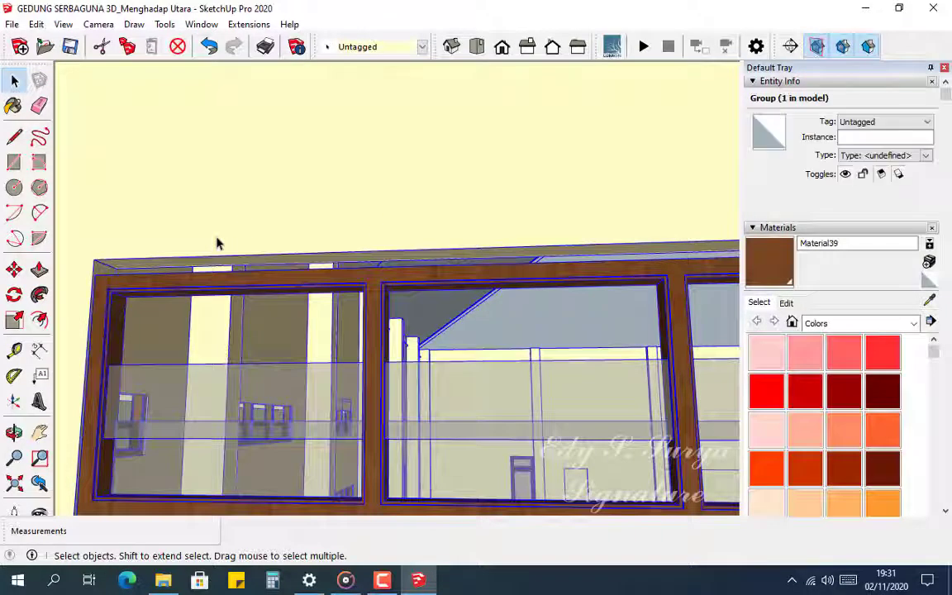
double_click(217, 242)
key(ctrl+a)
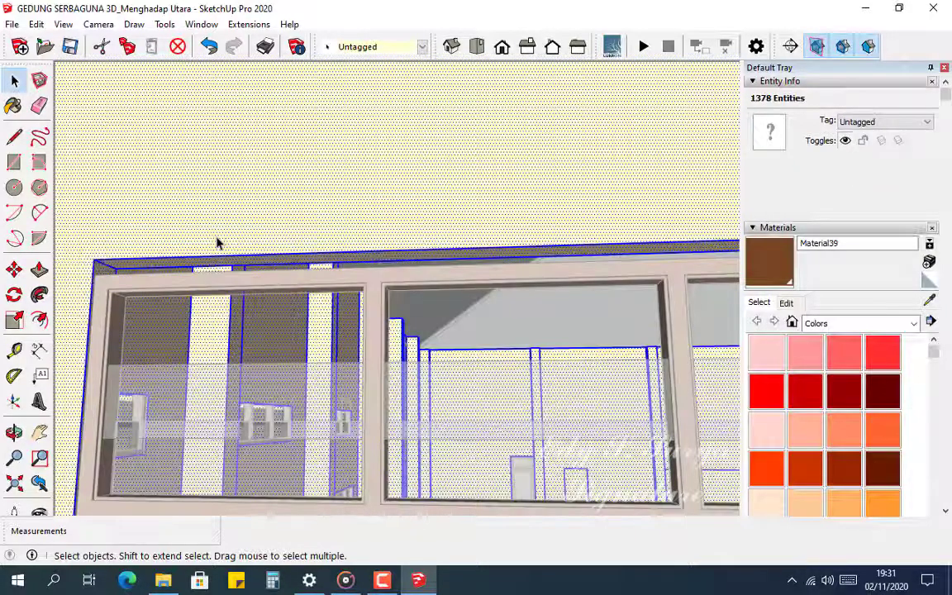
key(p)
scroll(219, 248, up, 2)
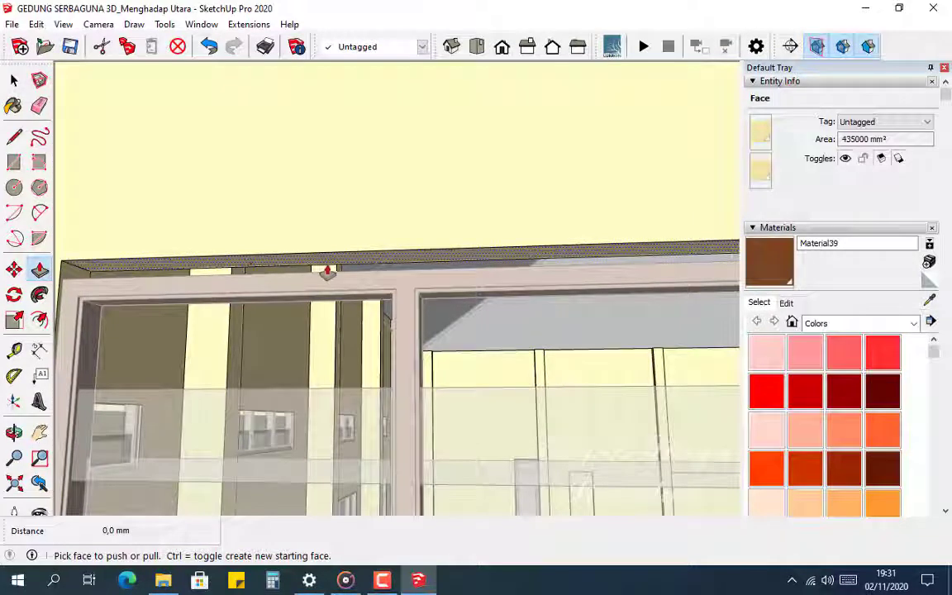
click(368, 279)
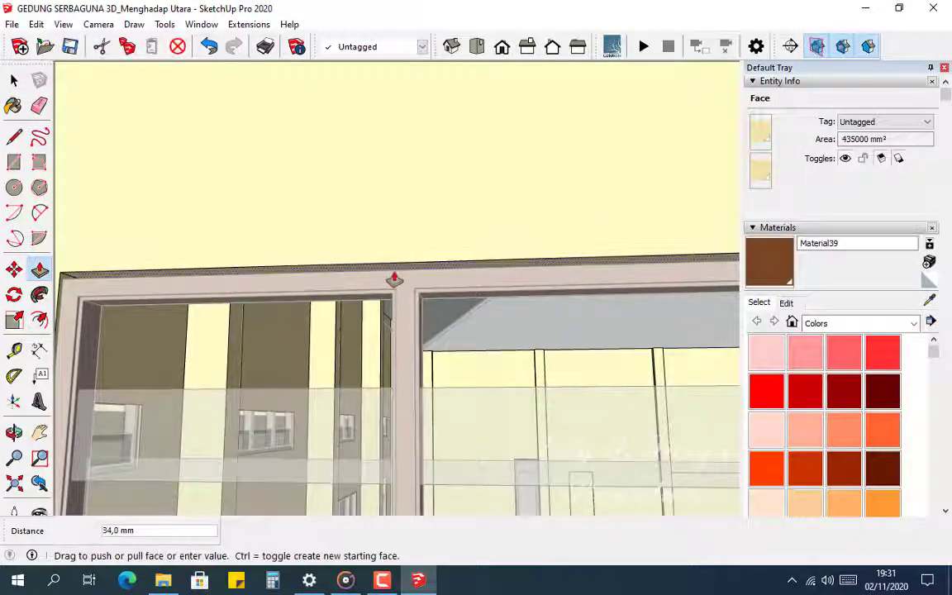
click(391, 277)
scroll(304, 286, down, 3)
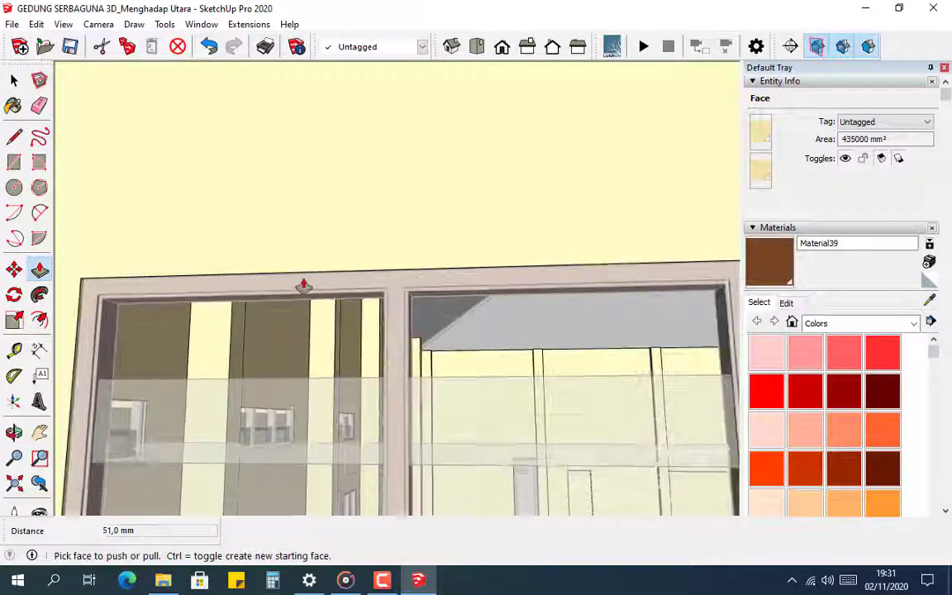
key(space)
key(Escape)
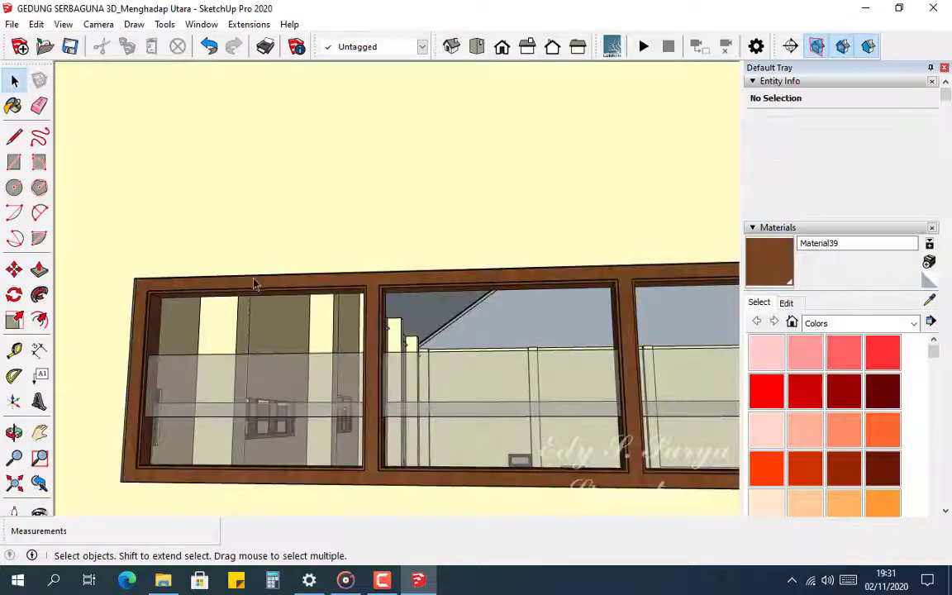
Open the window's nested groups and select the transparent pane component inside the frame
middle_drag(254, 284, 157, 248)
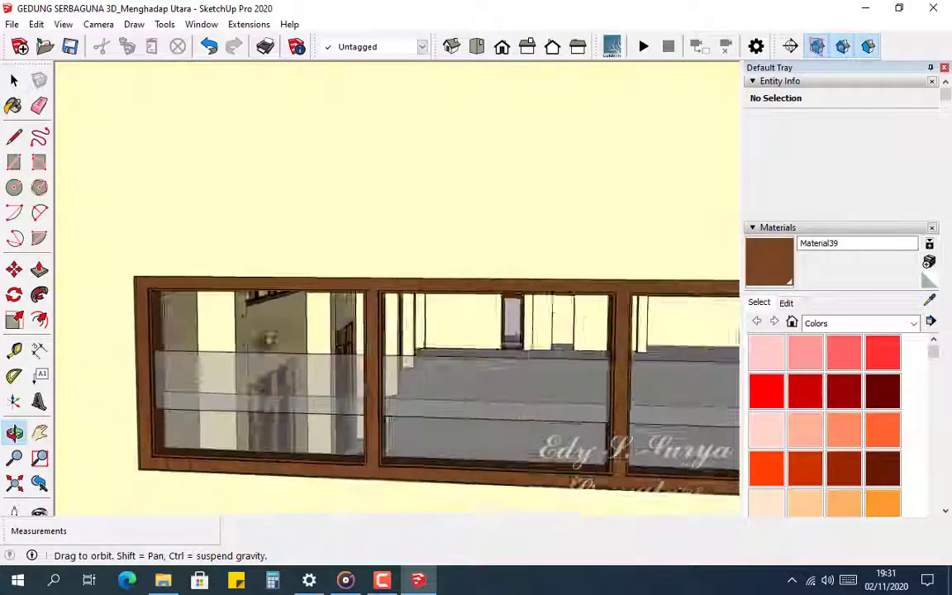
middle_drag(270, 339, 301, 333)
click(183, 404)
scroll(169, 417, up, 3)
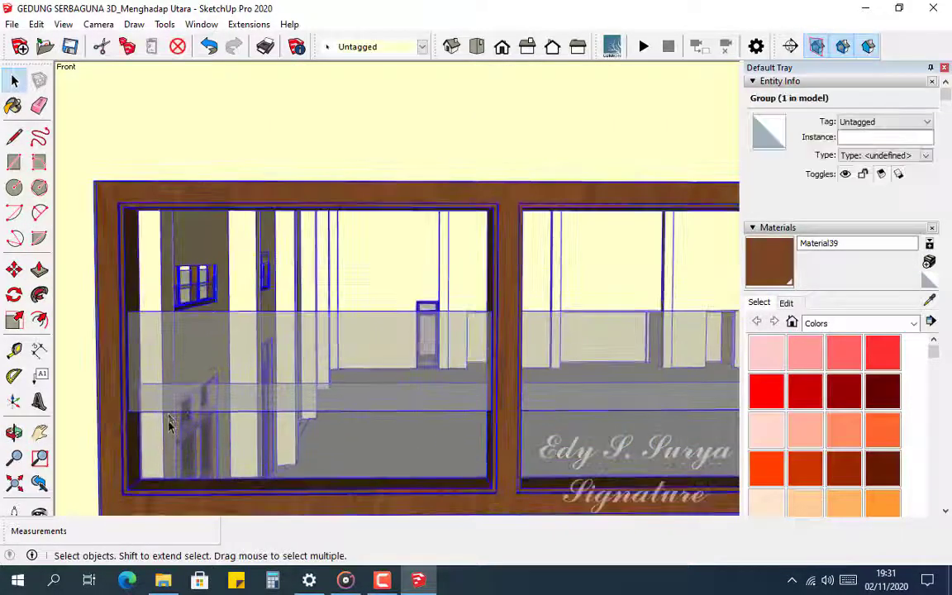
scroll(169, 417, up, 3)
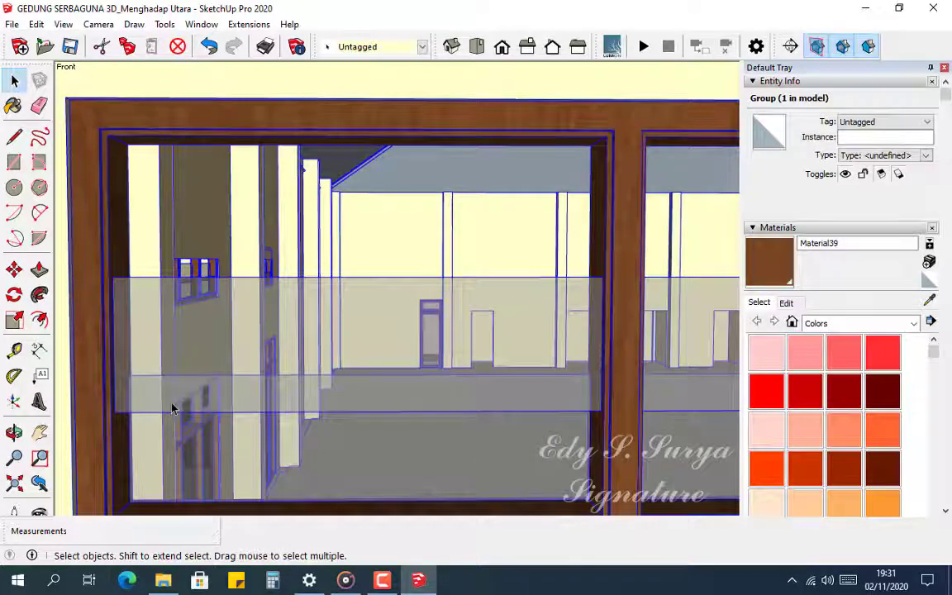
middle_drag(154, 388, 125, 346)
scroll(108, 350, up, 3)
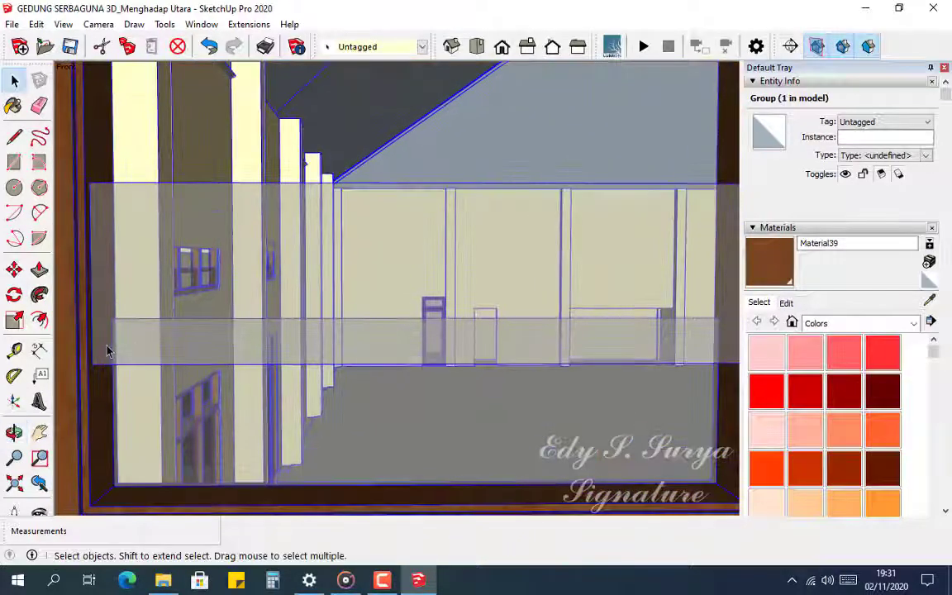
scroll(110, 351, up, 1)
double_click(130, 346)
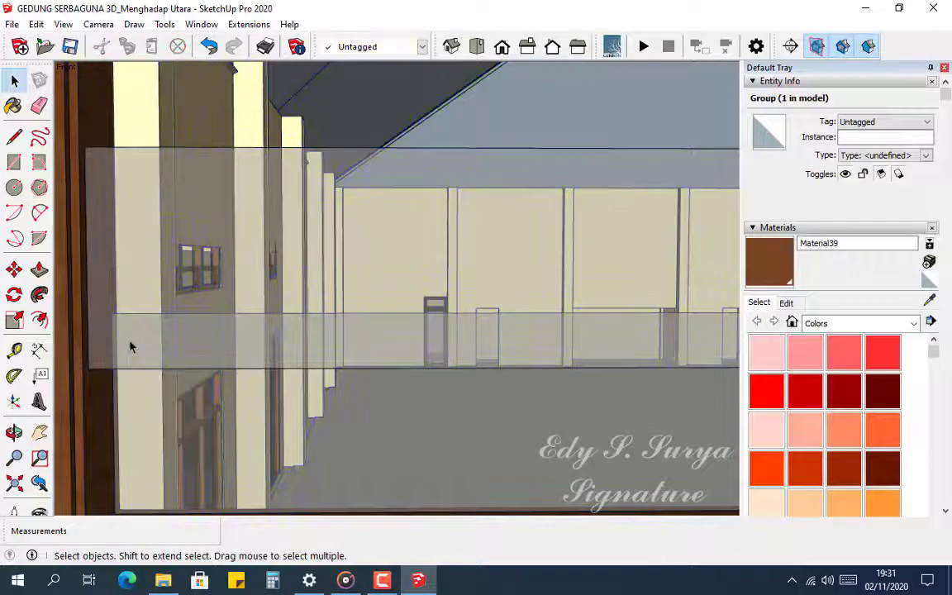
middle_drag(139, 355, 14, 298)
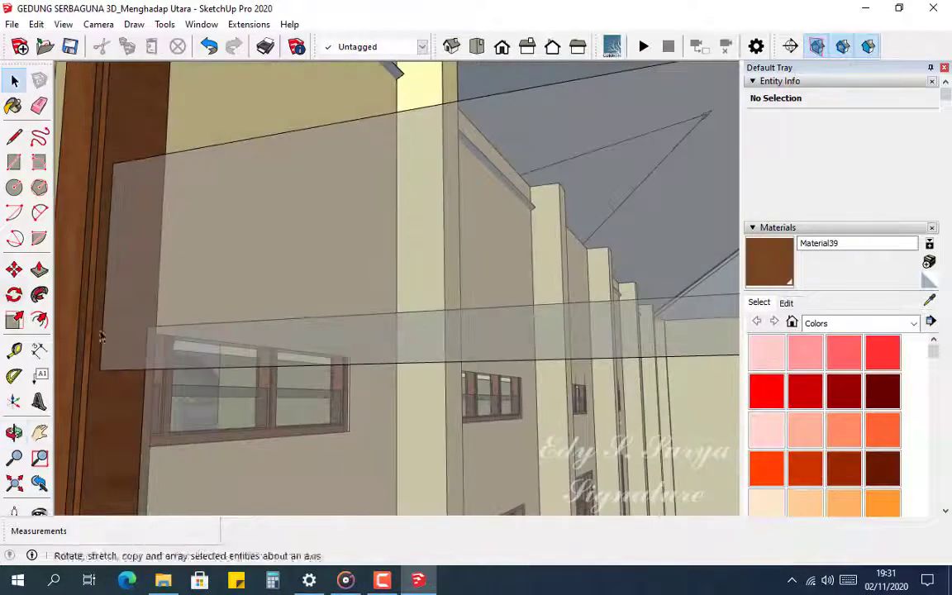
click(180, 349)
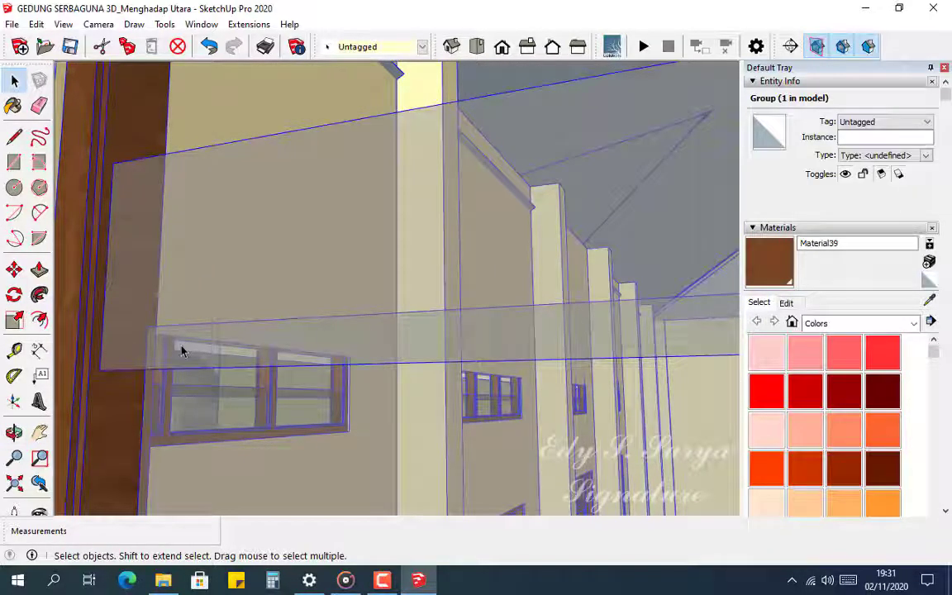
double_click(182, 350)
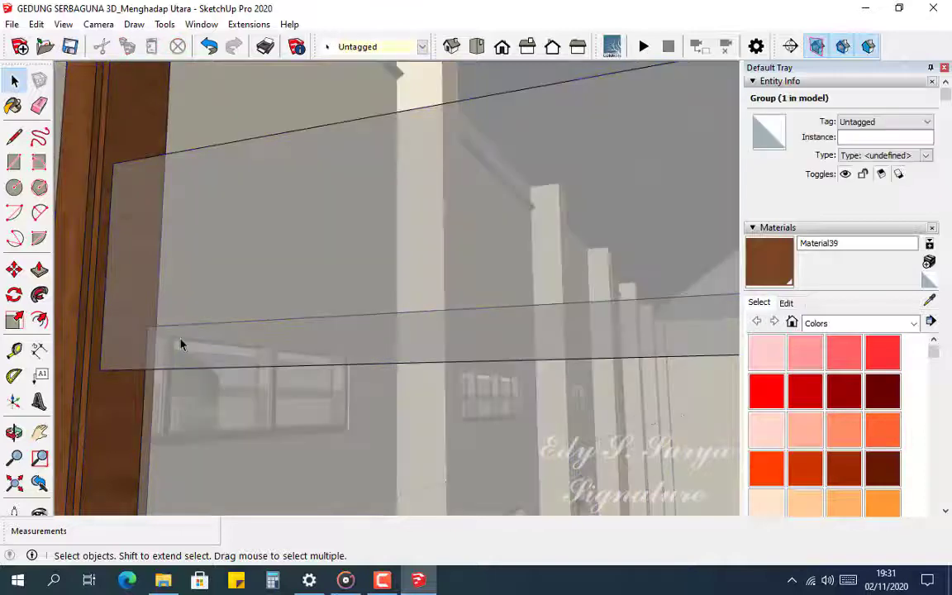
click(181, 340)
double_click(181, 340)
click(180, 338)
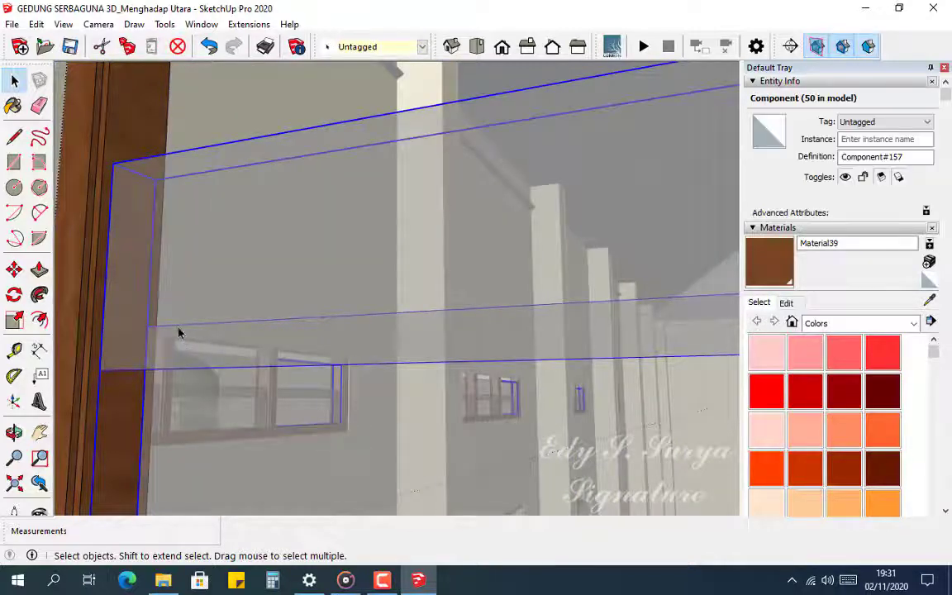
Draw a 70 mm line across the frame's depth from the pane's front lower corner, continuing about 56.5 mm up to its rear corner
middle_drag(178, 332, 146, 314)
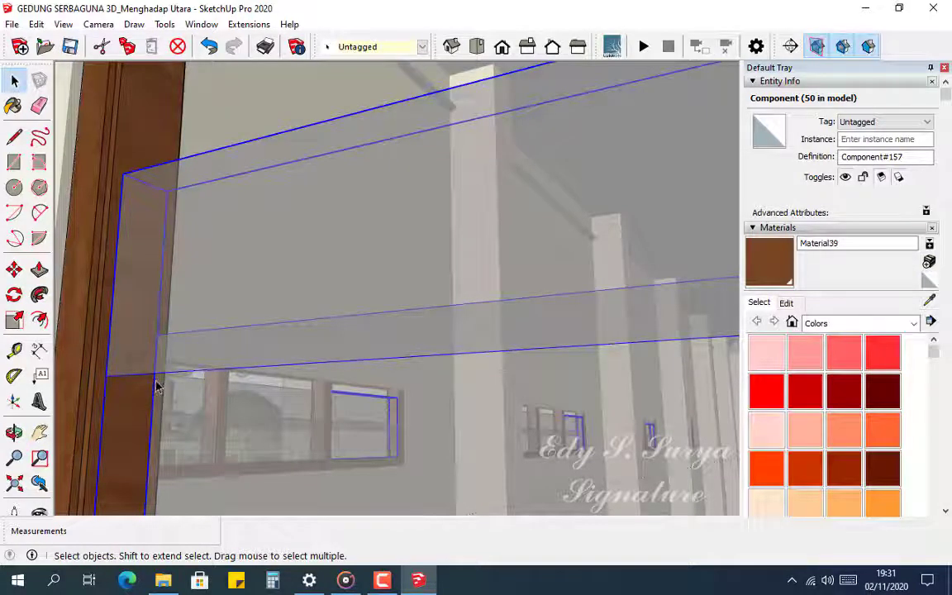
key(l)
click(106, 376)
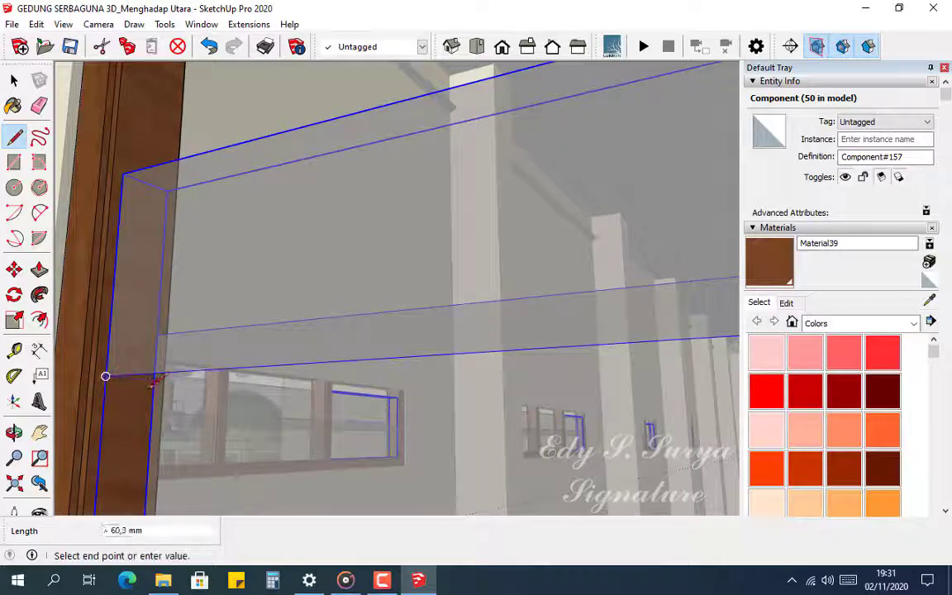
scroll(153, 380, up, 5)
click(153, 376)
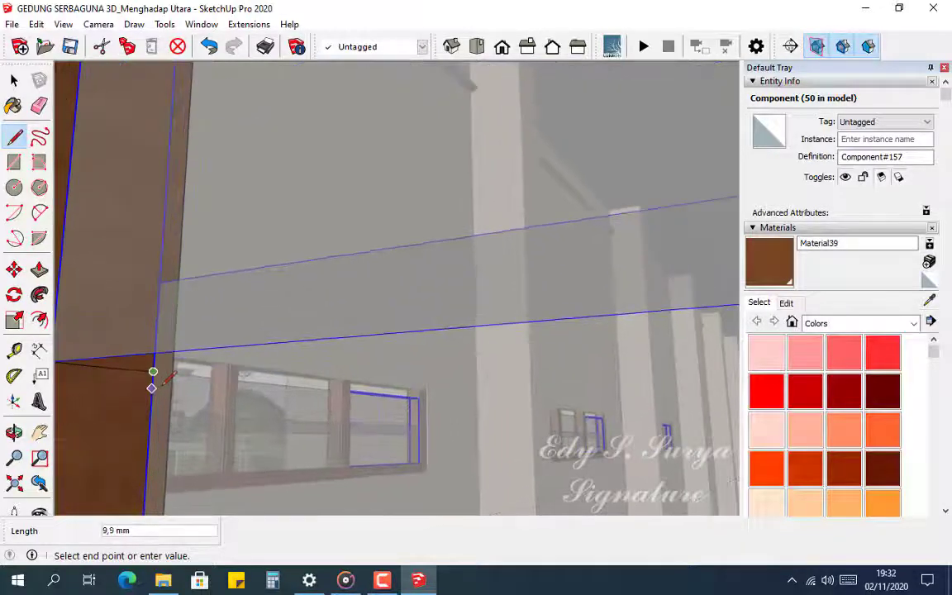
middle_drag(152, 386, 2, 344)
middle_drag(644, 466, 150, 385)
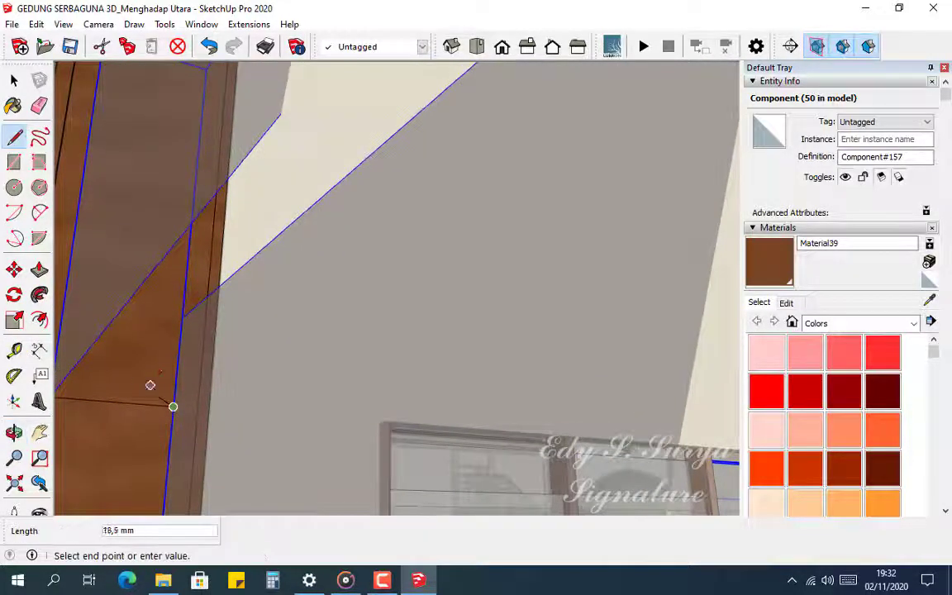
click(182, 319)
Copy the 70 mm depth line up to the midpoint of the 56.5 mm line, and delete the original depth line
key(space)
click(183, 354)
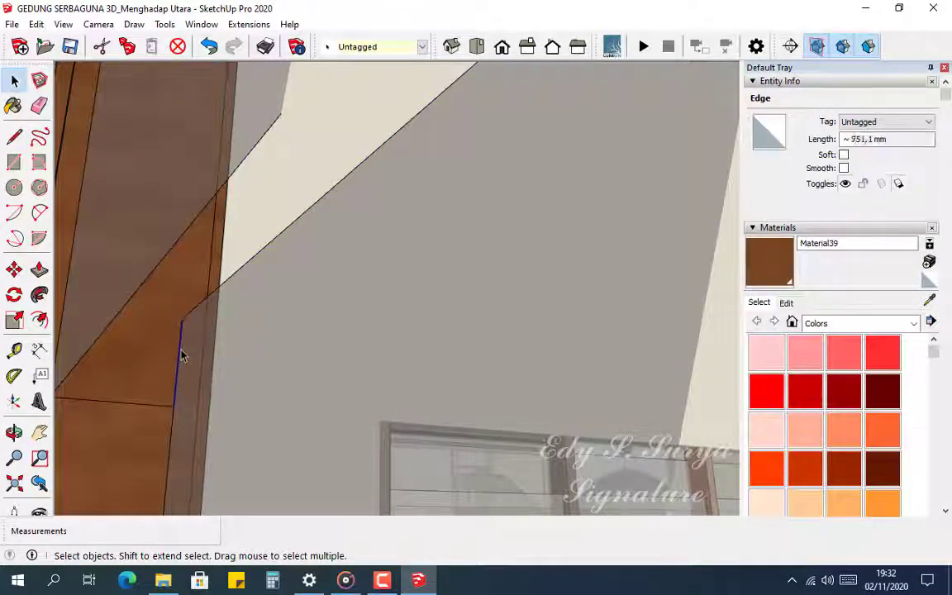
middle_drag(175, 362, 175, 370)
shift+click(158, 405)
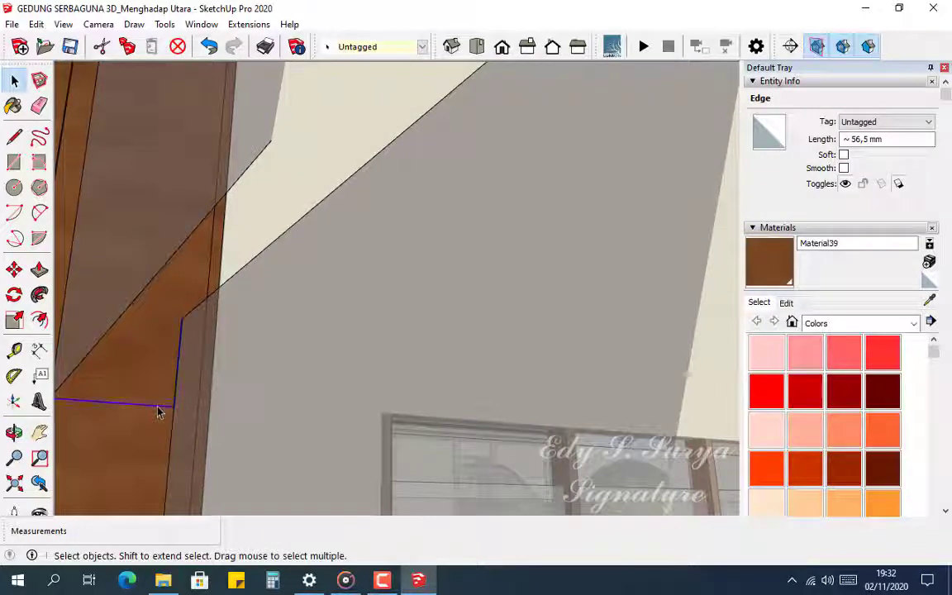
key(m)
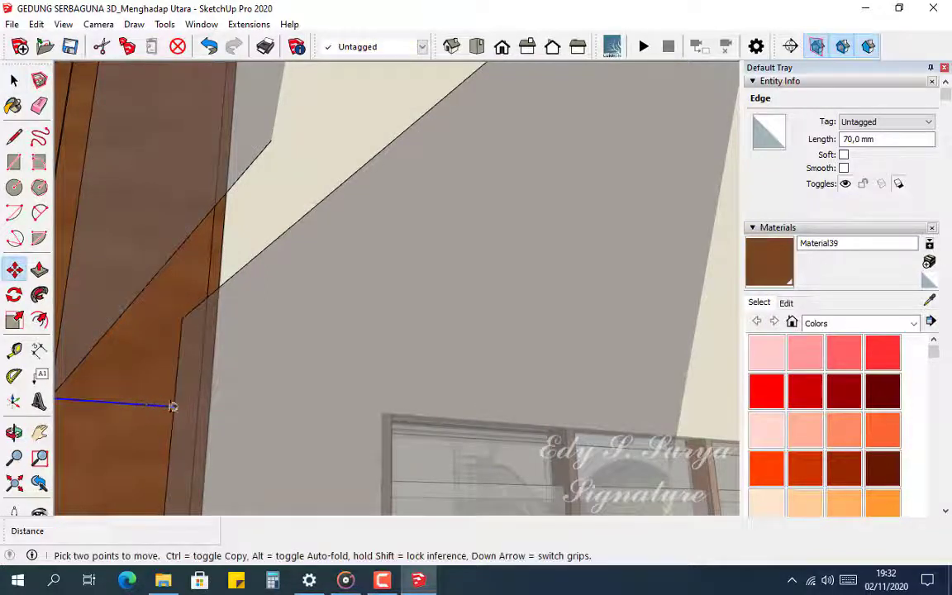
click(165, 404)
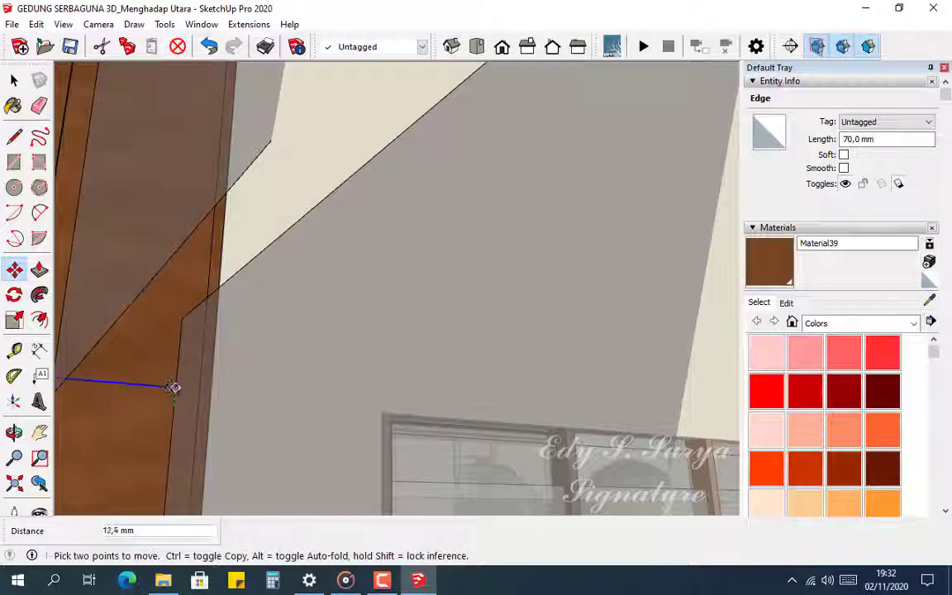
key(ctrl)
click(177, 362)
key(space)
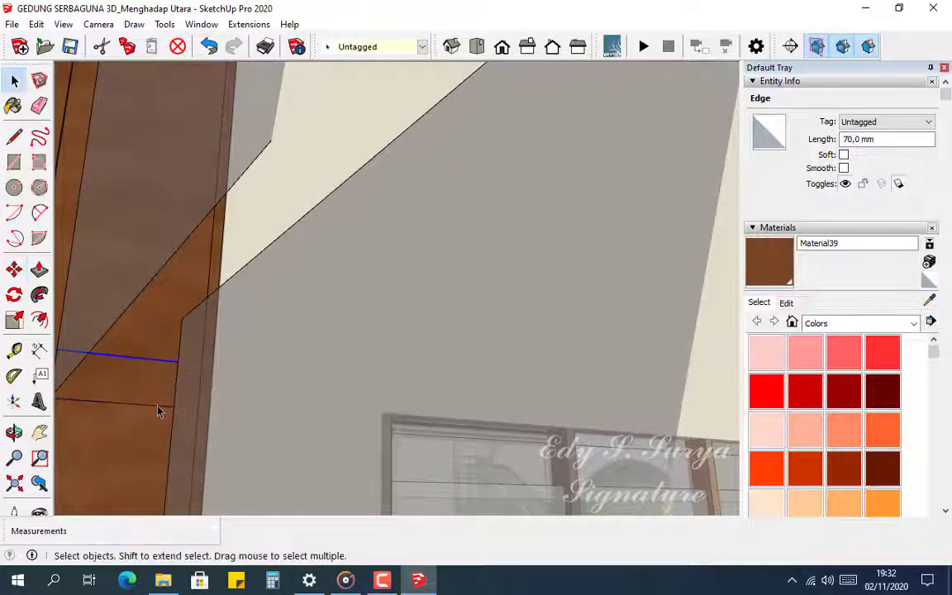
key(Delete)
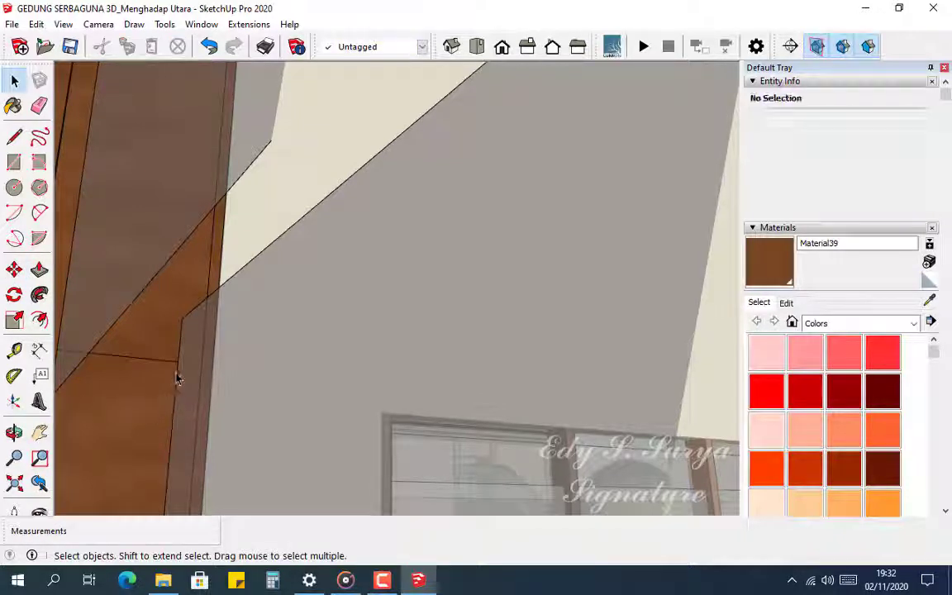
Delete both halves of the 56.5 mm helper line beside the pane
click(181, 354)
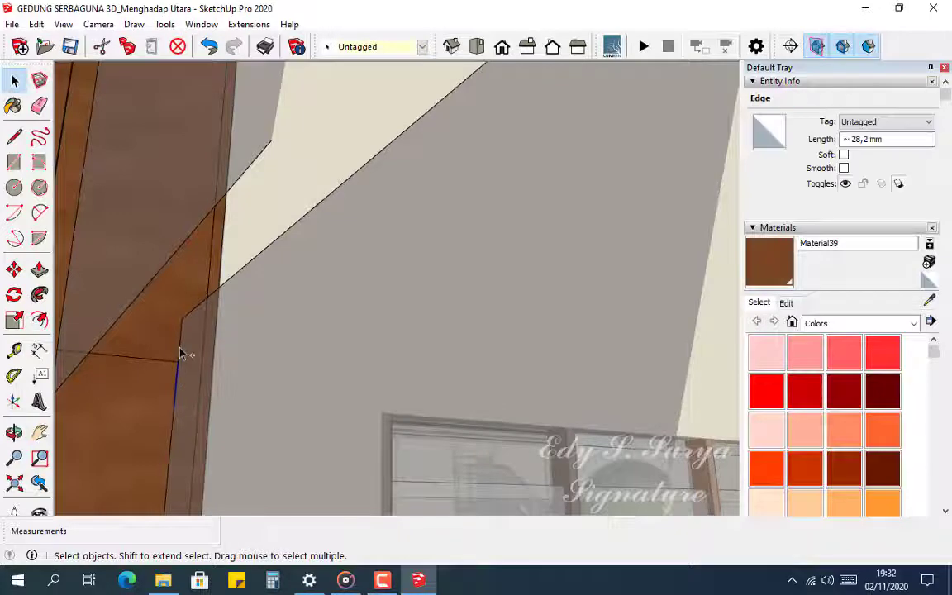
shift+click(181, 355)
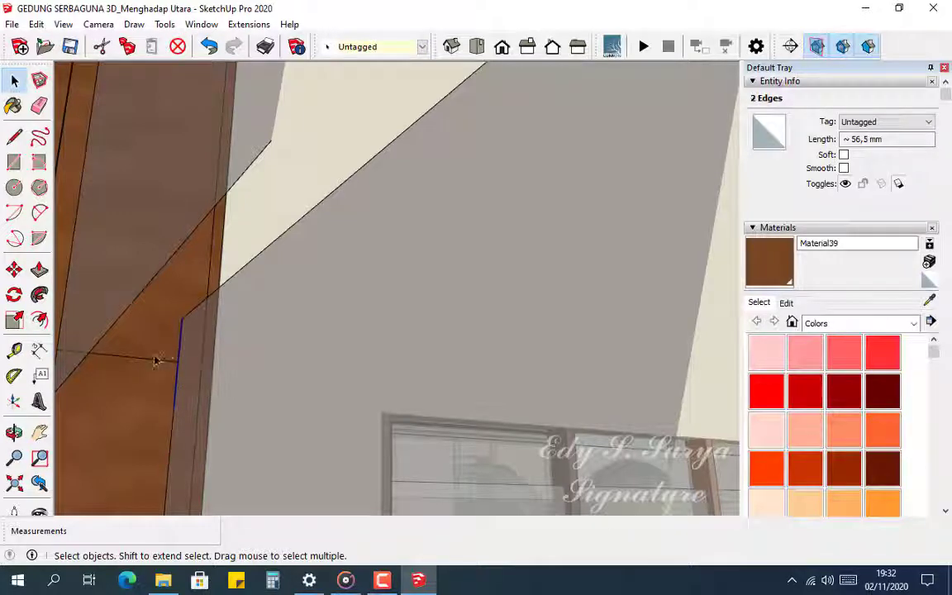
key(Delete)
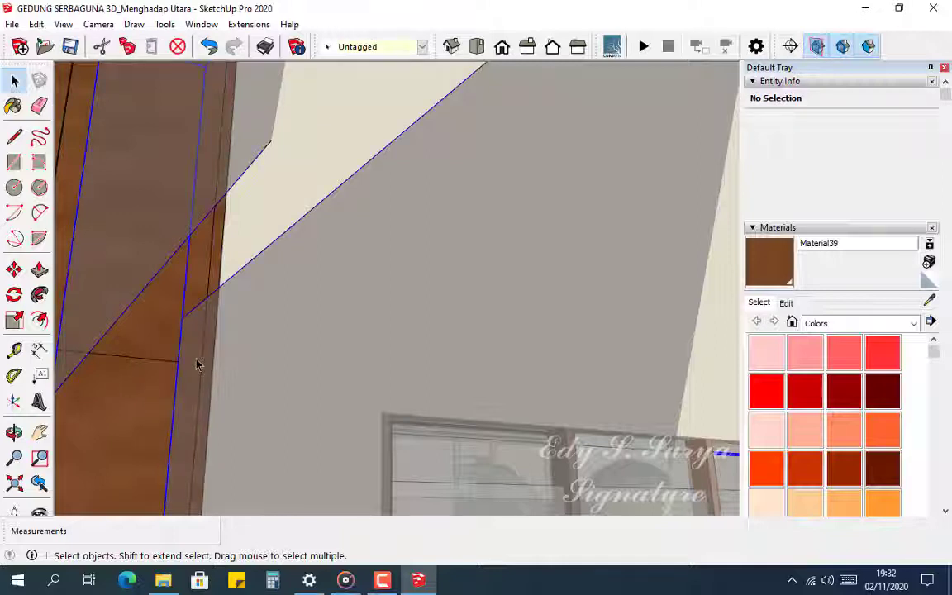
Move the pane component together with its depth line about 124.5 mm from the line's end, placing it against the frame's inner side
click(186, 365)
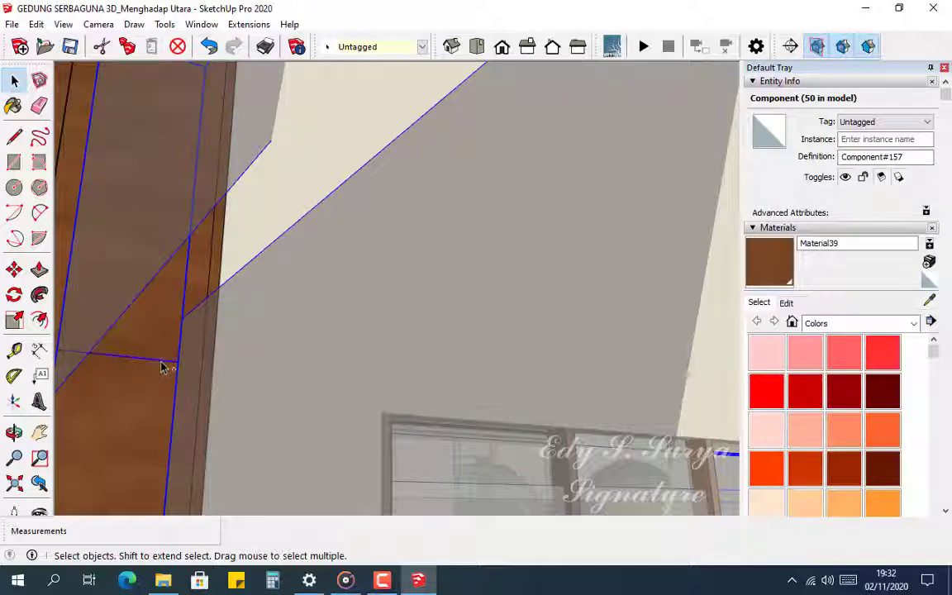
shift+click(163, 368)
key(m)
click(178, 362)
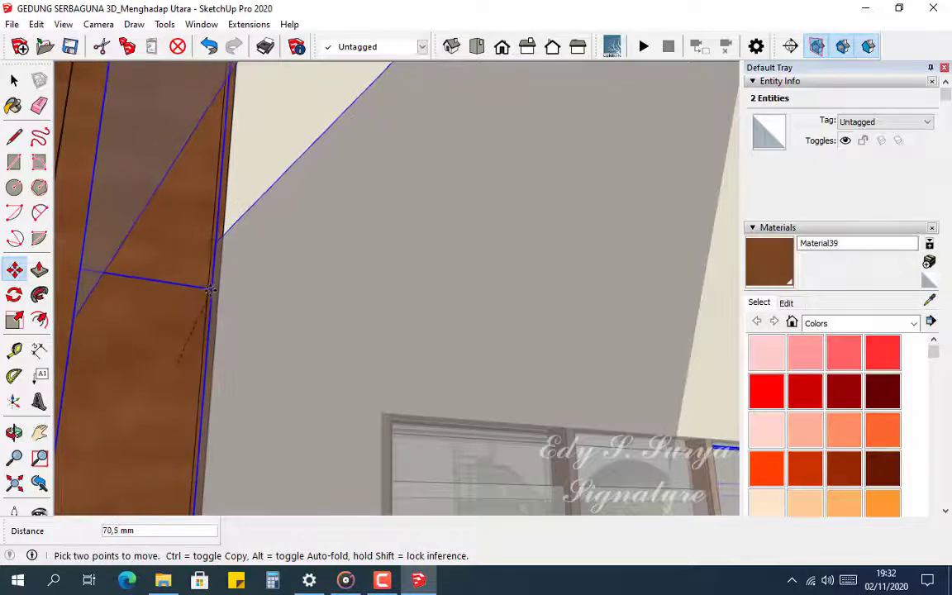
scroll(206, 312, up, 2)
scroll(213, 254, down, 2)
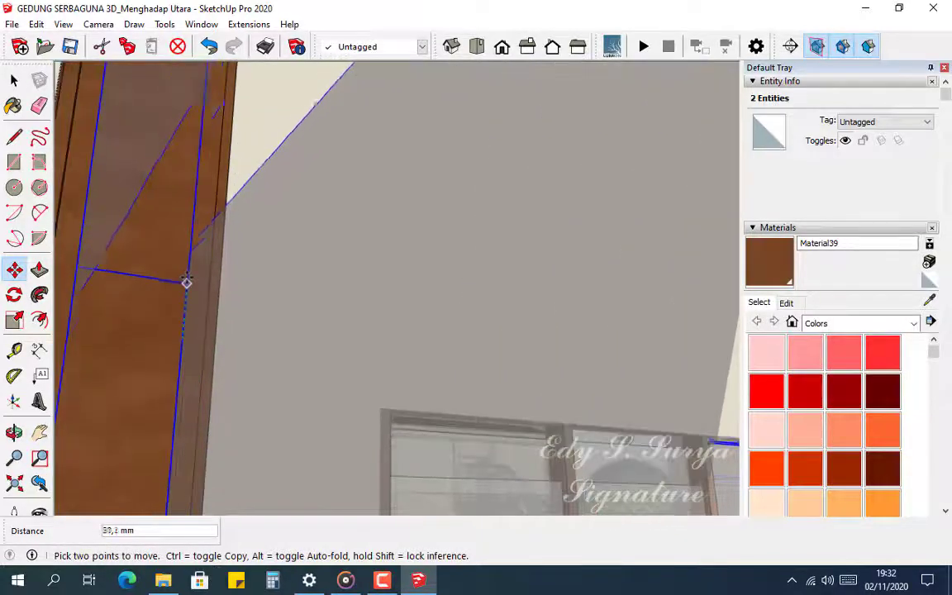
middle_drag(185, 303, 54, 385)
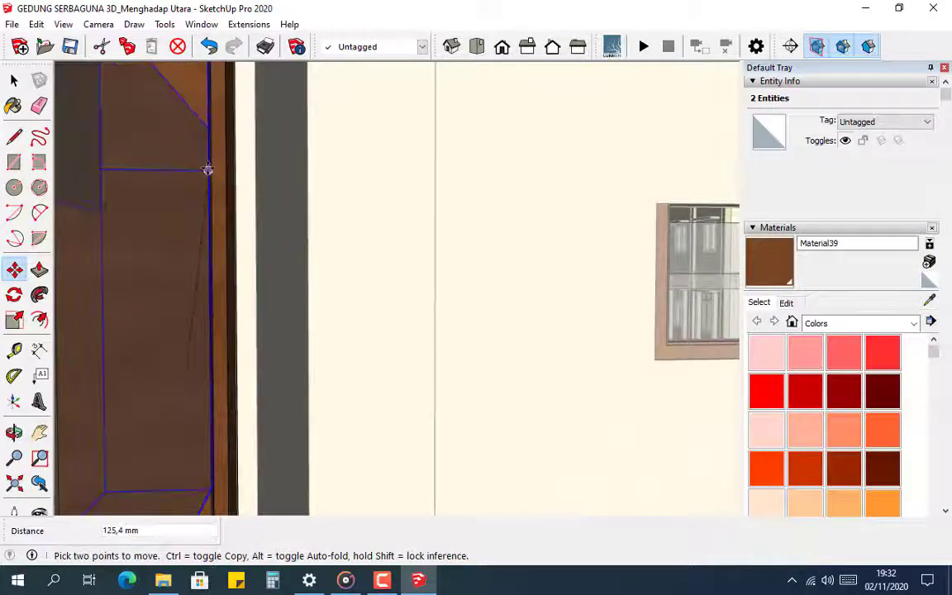
click(207, 171)
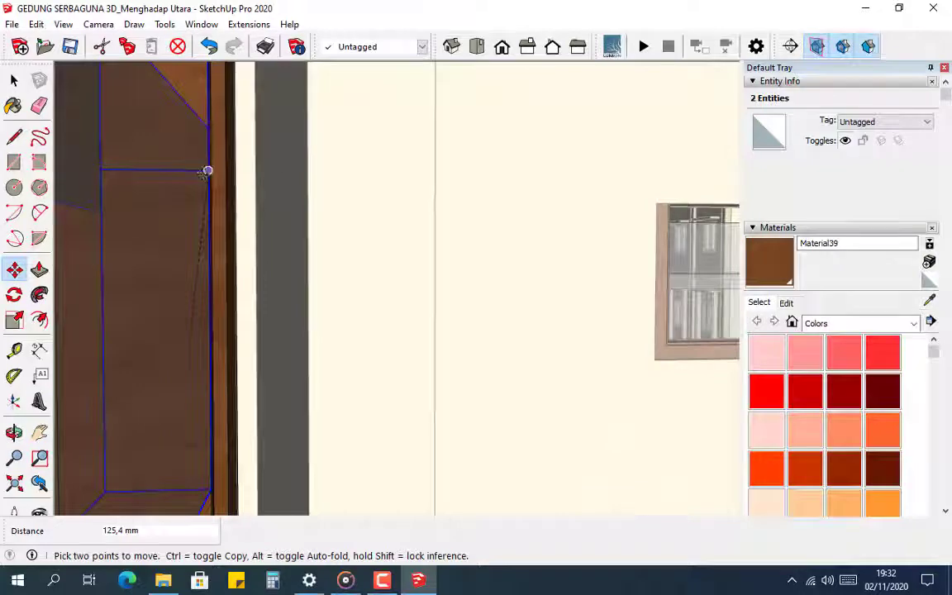
click(208, 171)
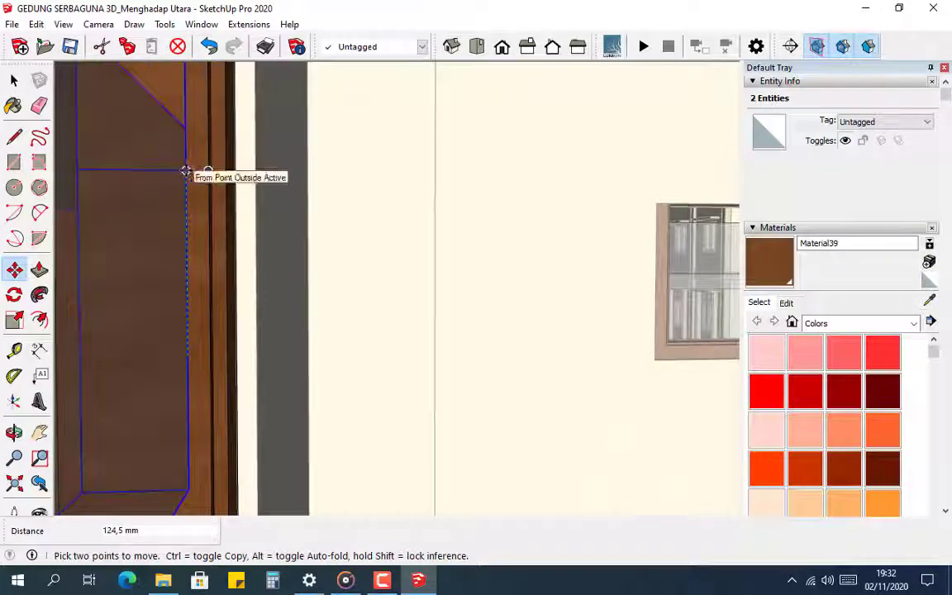
click(186, 170)
Open the window's nested components down to the upper pane's geometry and select the pane's top edge
scroll(148, 321, down, 5)
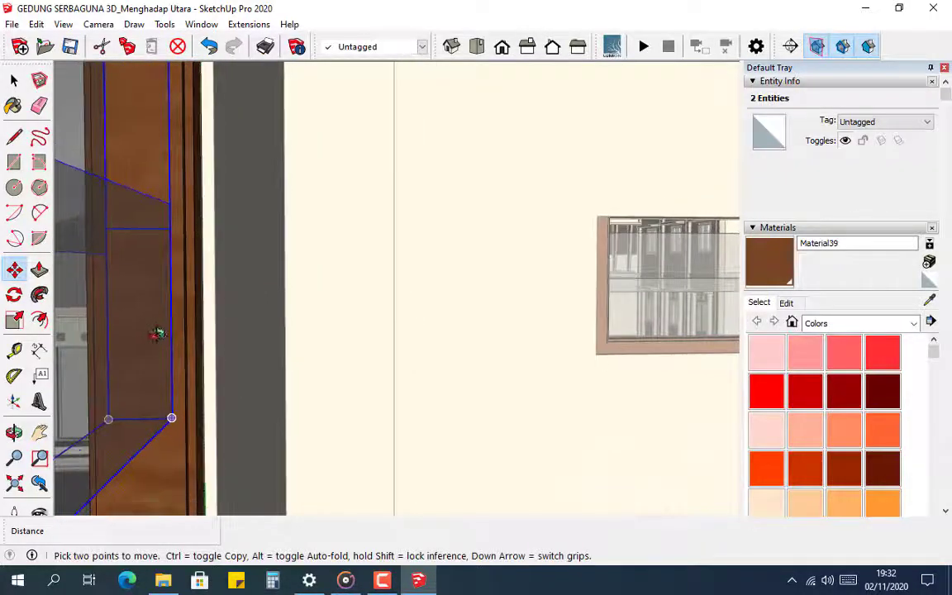
middle_drag(157, 333, 191, 257)
key(space)
double_click(181, 263)
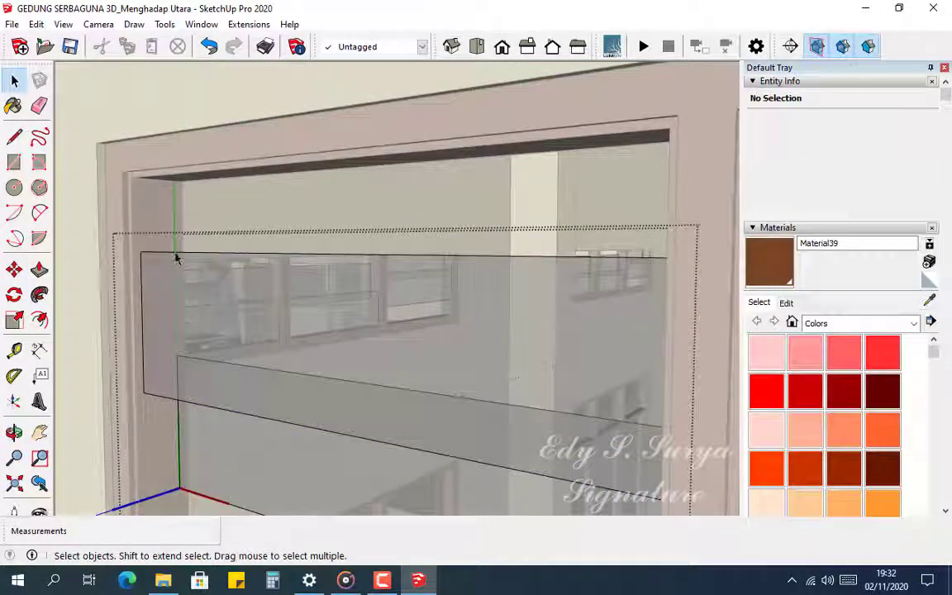
click(175, 258)
double_click(175, 259)
click(175, 259)
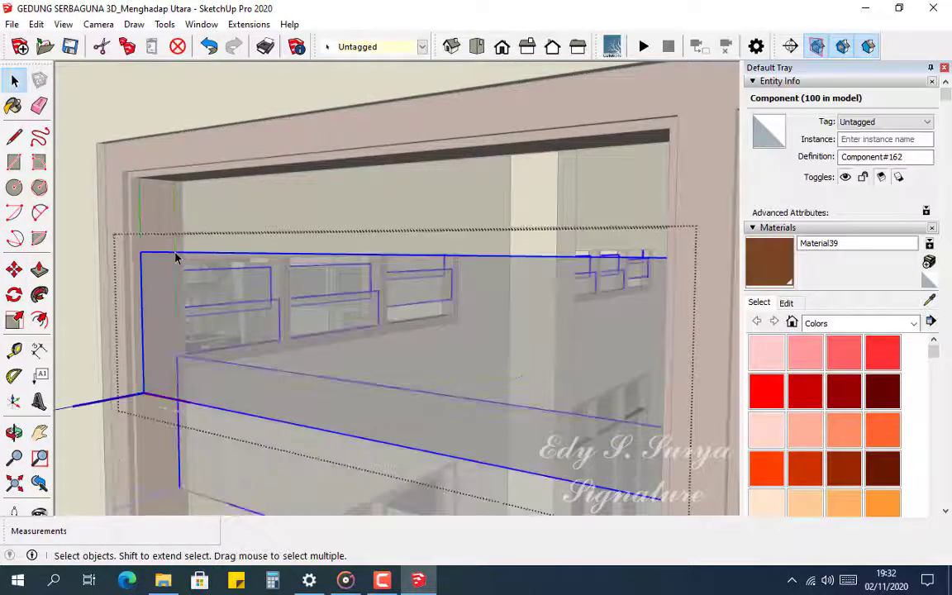
click(175, 258)
double_click(175, 259)
click(176, 258)
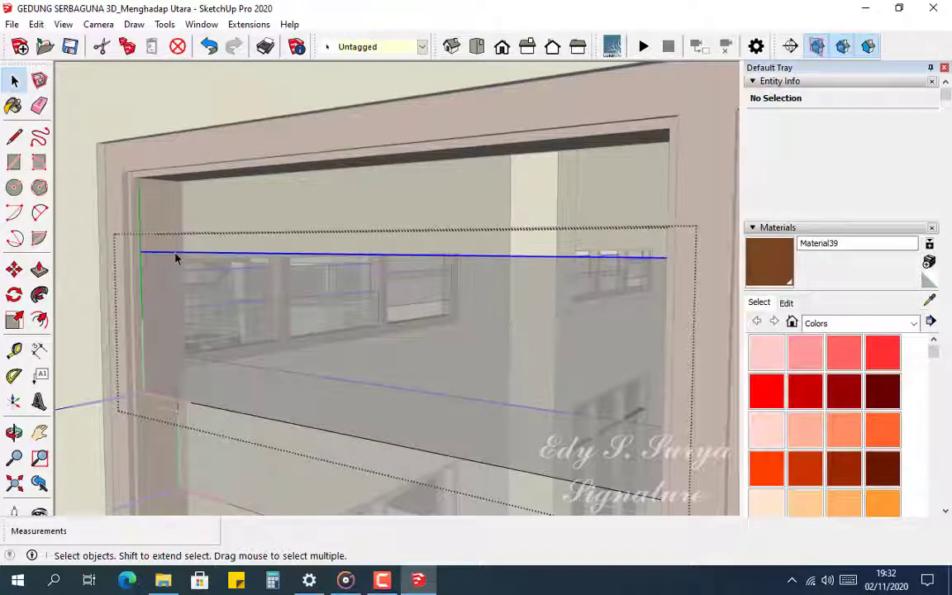
Open the group holding the panes and flip the lower pane component along its blue axis
middle_drag(177, 291, 149, 218)
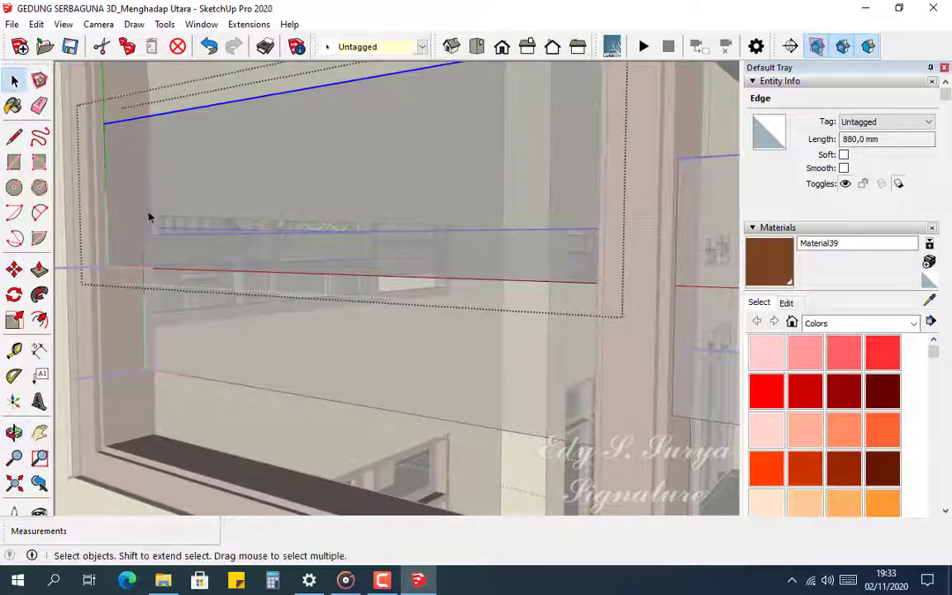
click(184, 217)
click(184, 218)
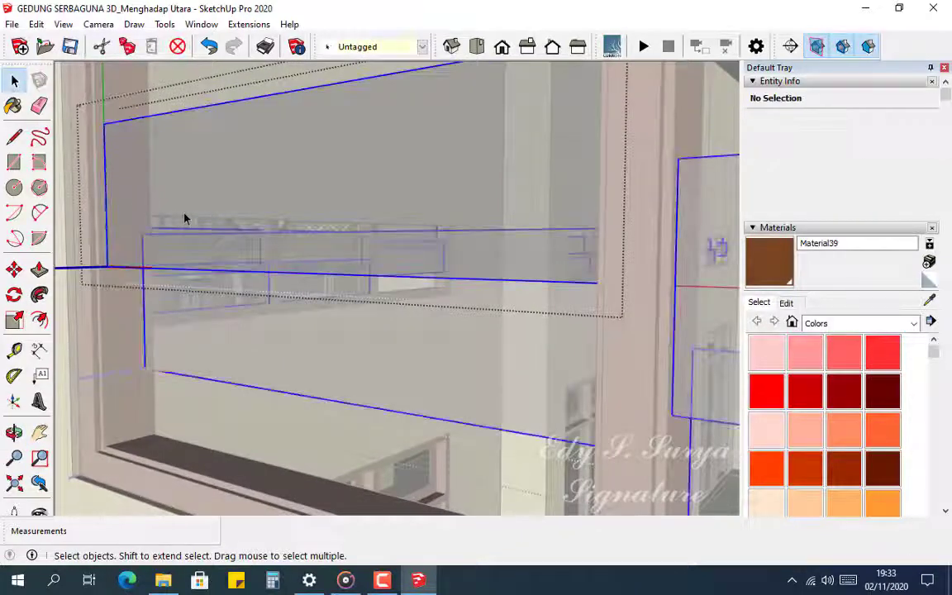
right_click(184, 217)
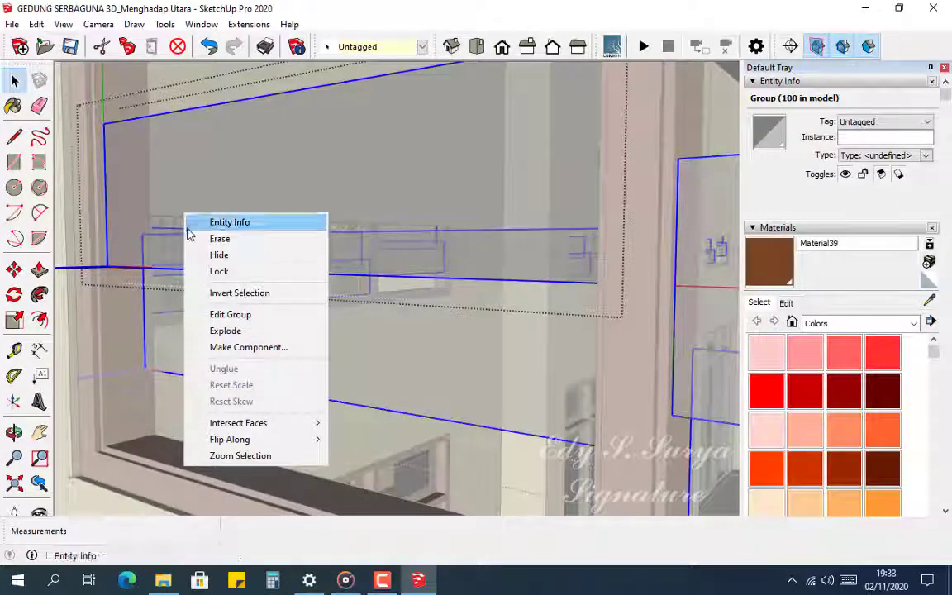
click(201, 319)
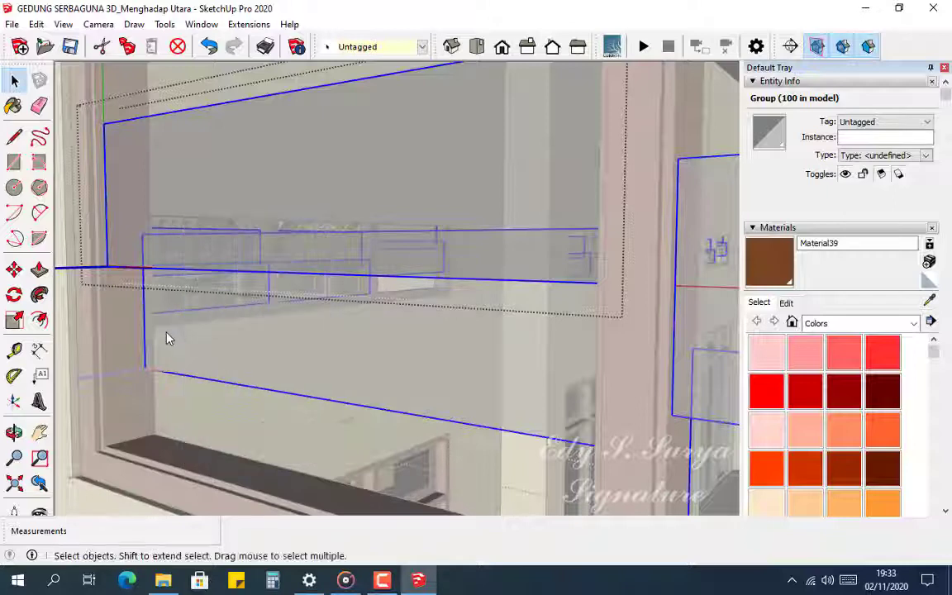
right_click(188, 339)
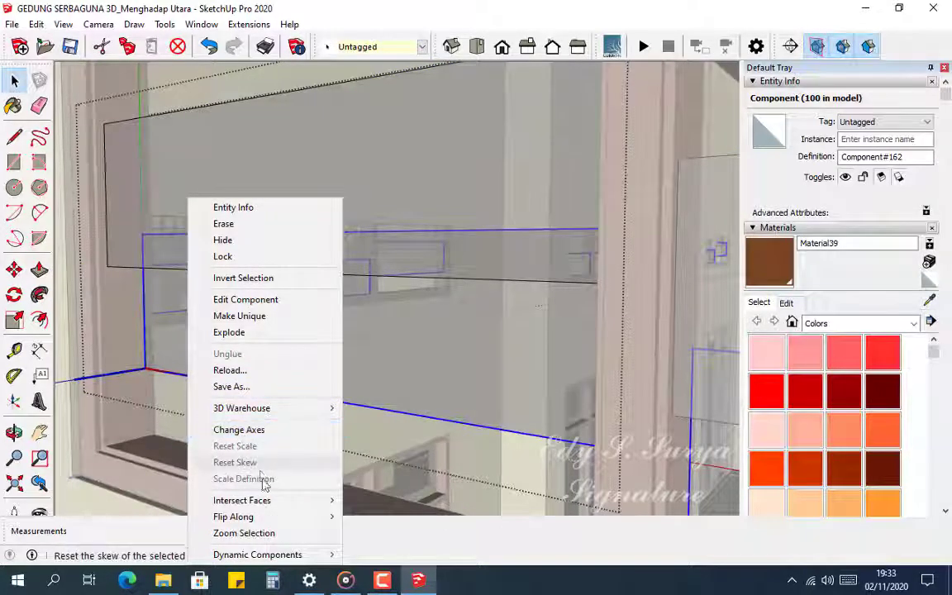
mouse_move(308, 516)
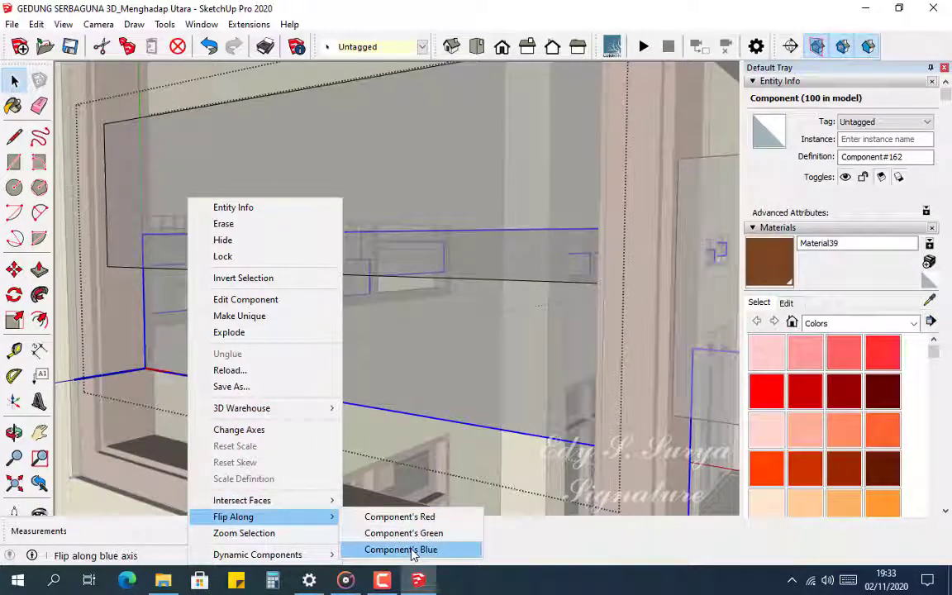
click(412, 550)
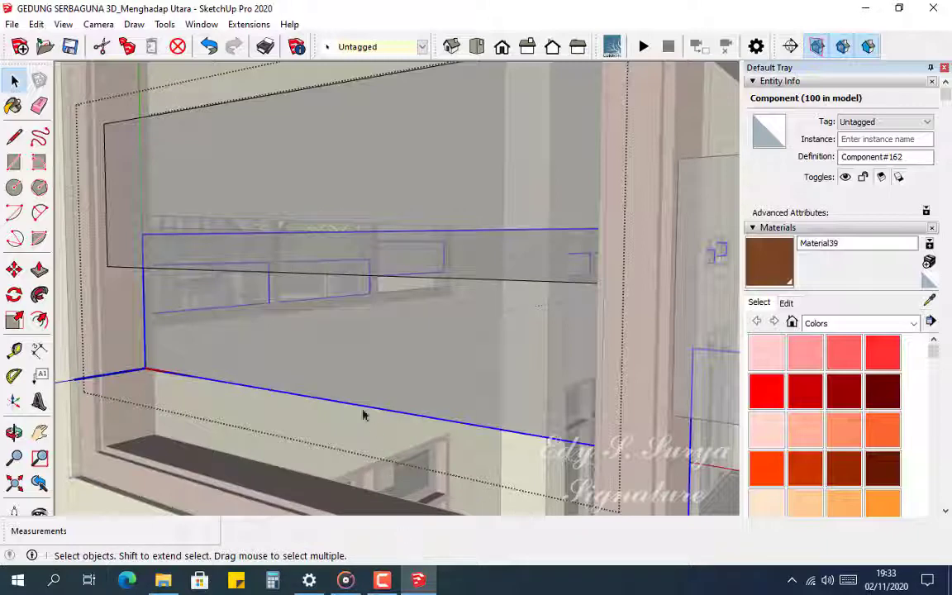
Select the upper pane component, open its nested geometry again and pick its 880 mm upper edge
click(121, 126)
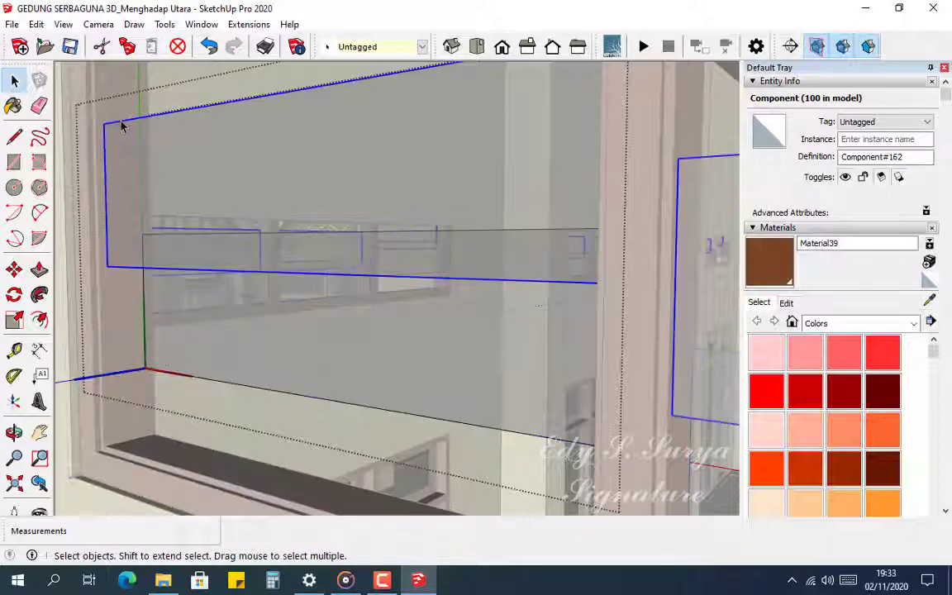
key(Delete)
click(125, 125)
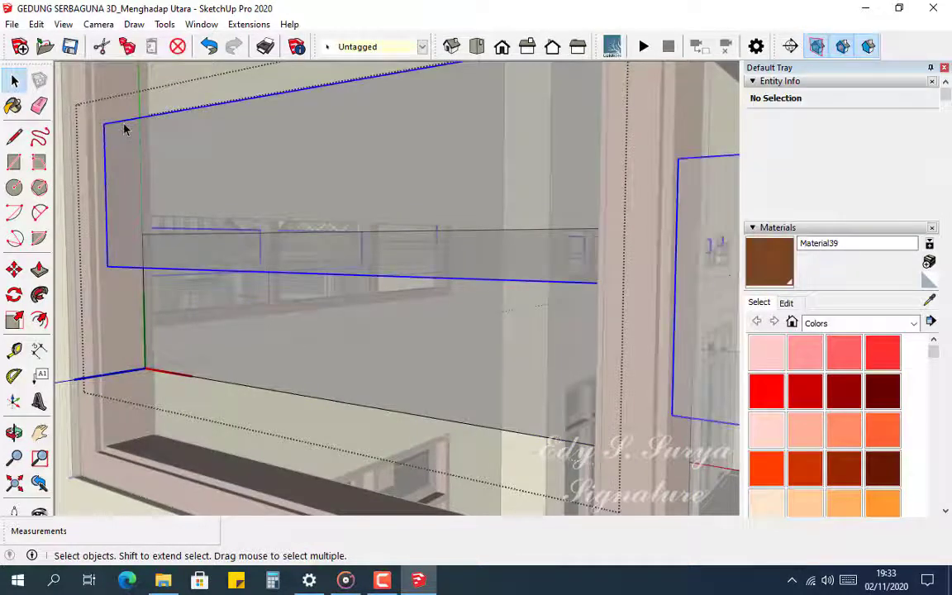
double_click(126, 126)
click(126, 126)
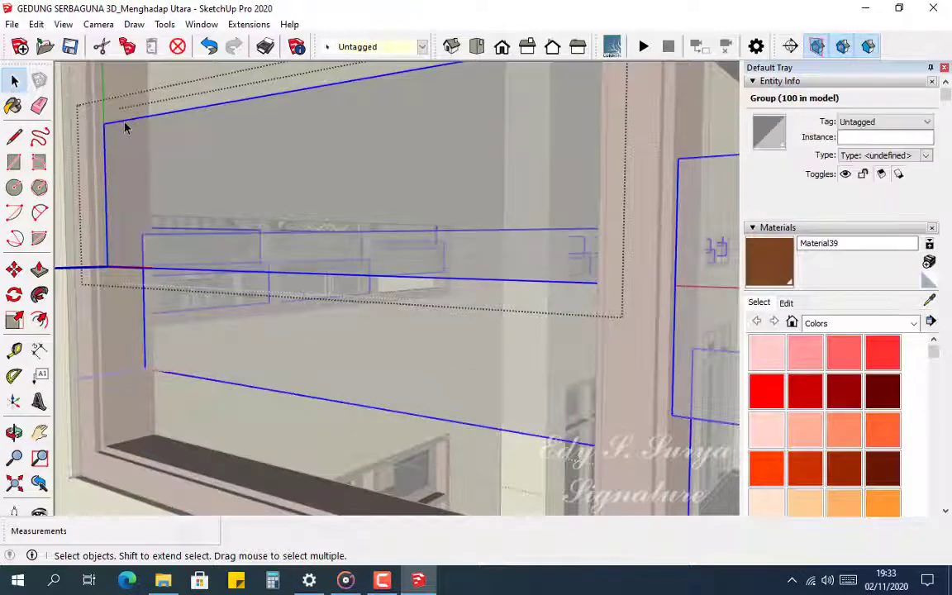
double_click(124, 122)
triple_click(125, 123)
click(125, 122)
click(125, 126)
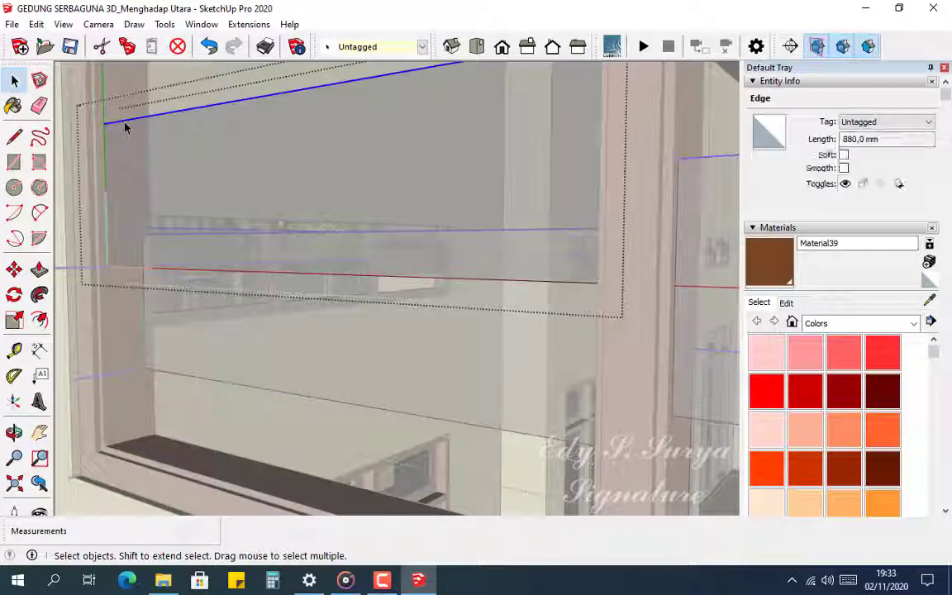
Close the upper pane, select the lower pane component and flip it along its blue axis and its green axis
middle_drag(124, 126, 162, 263)
click(176, 319)
double_click(180, 335)
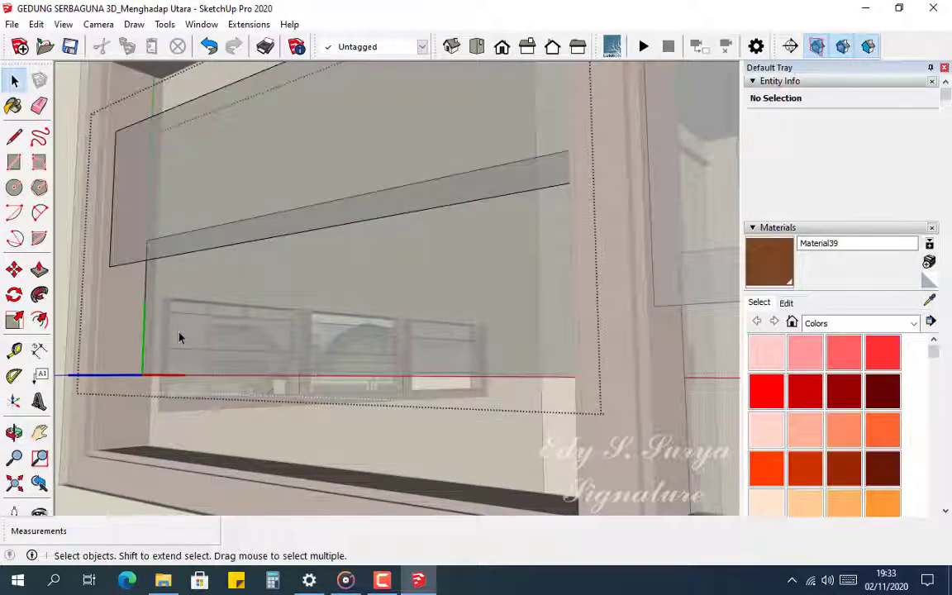
double_click(180, 337)
click(181, 339)
right_click(181, 339)
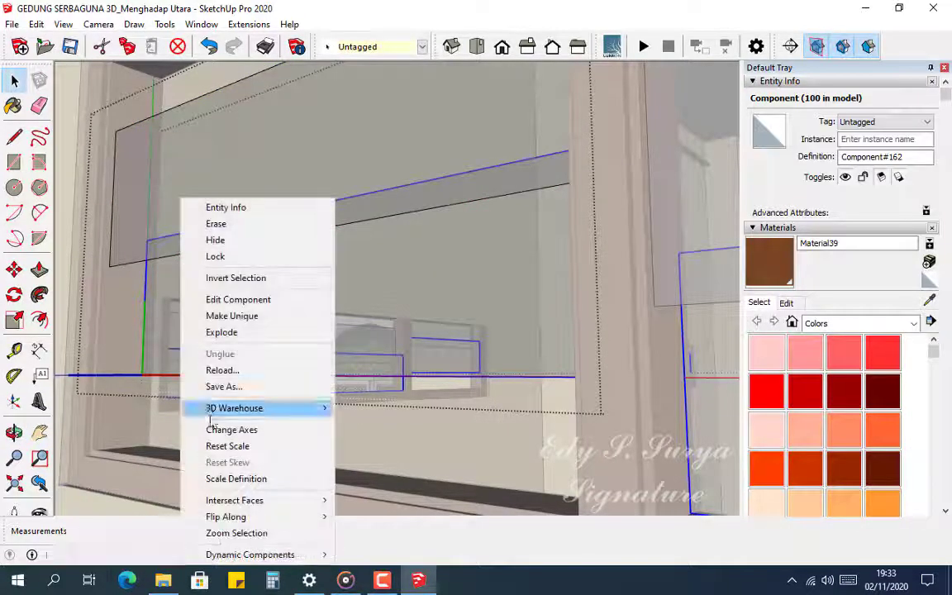
mouse_move(304, 521)
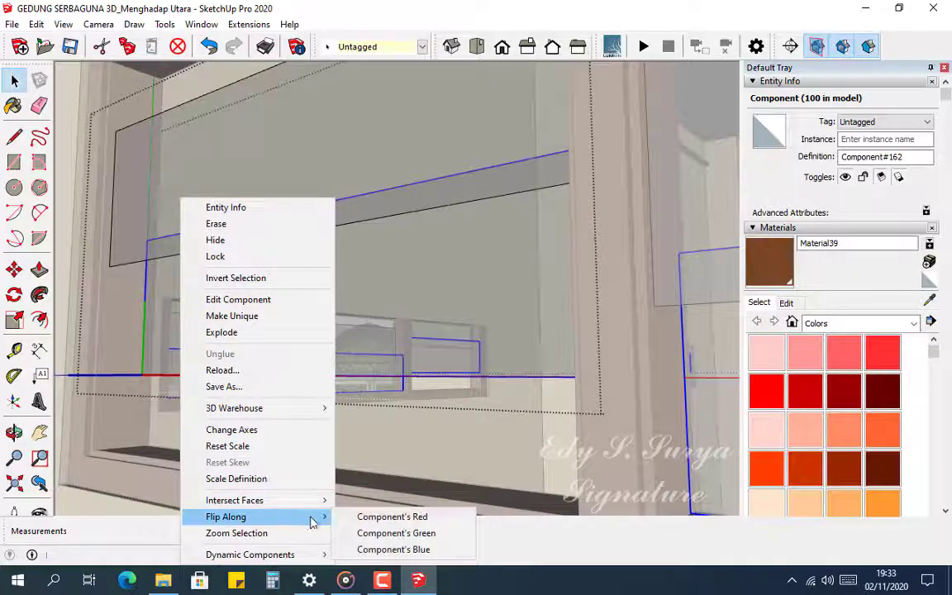
click(394, 550)
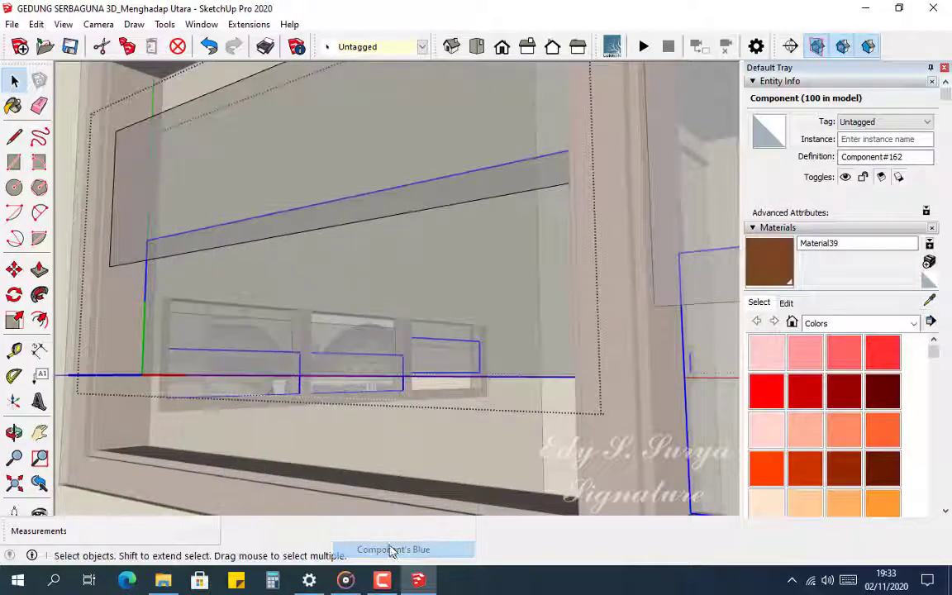
right_click(281, 344)
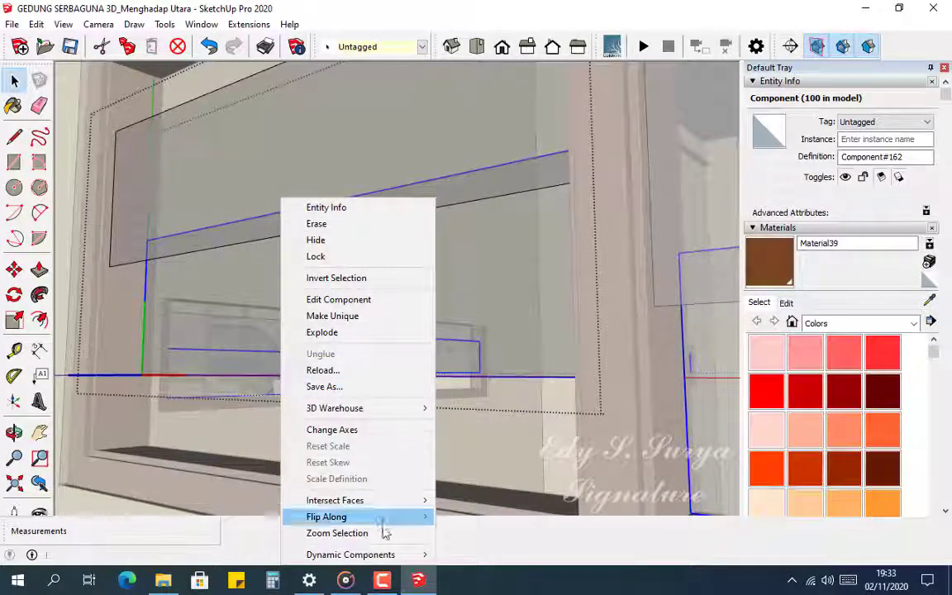
mouse_move(432, 519)
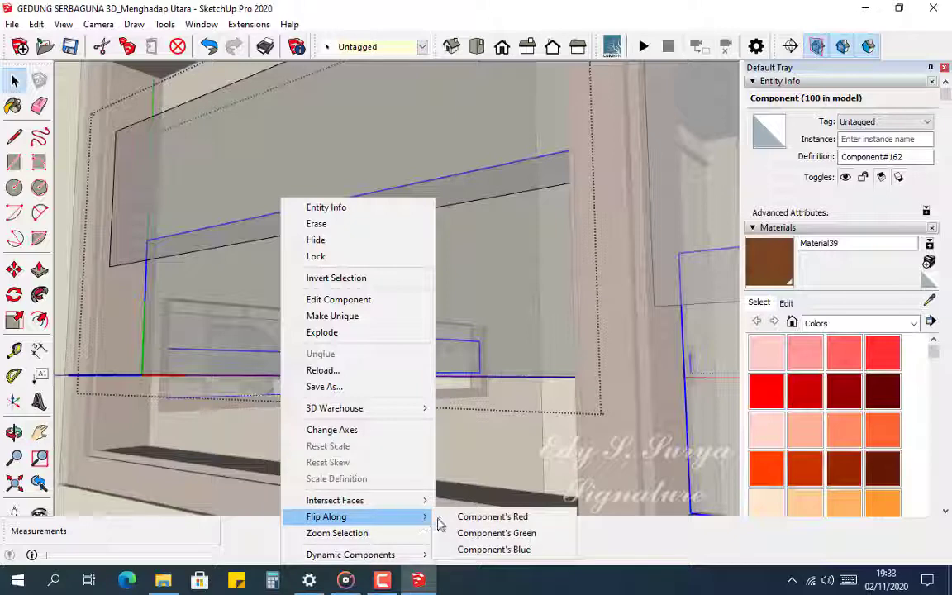
click(493, 535)
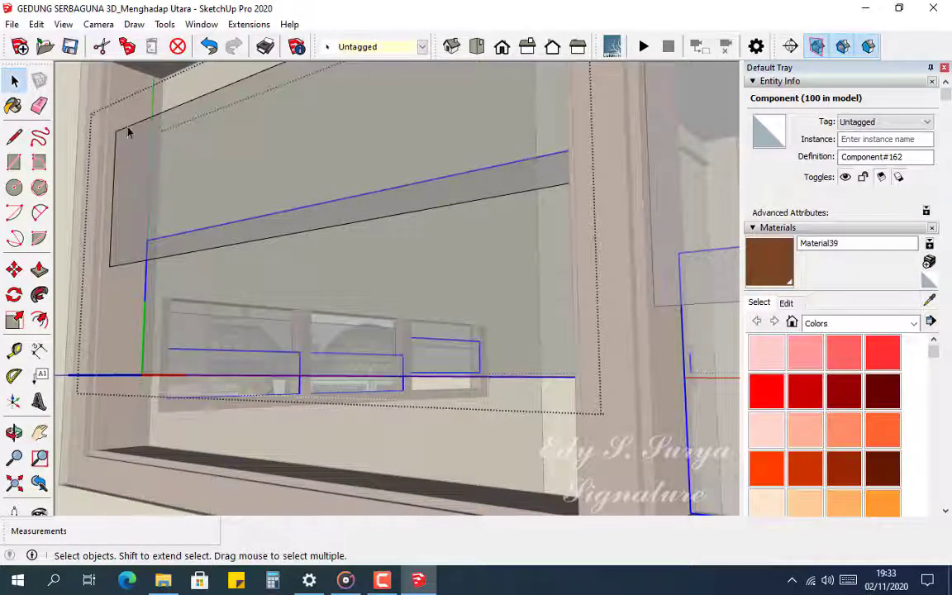
Open the upper pane in the first bay and move its 880 mm upper edge up about 124.5 mm to the frame's inner corner
click(129, 132)
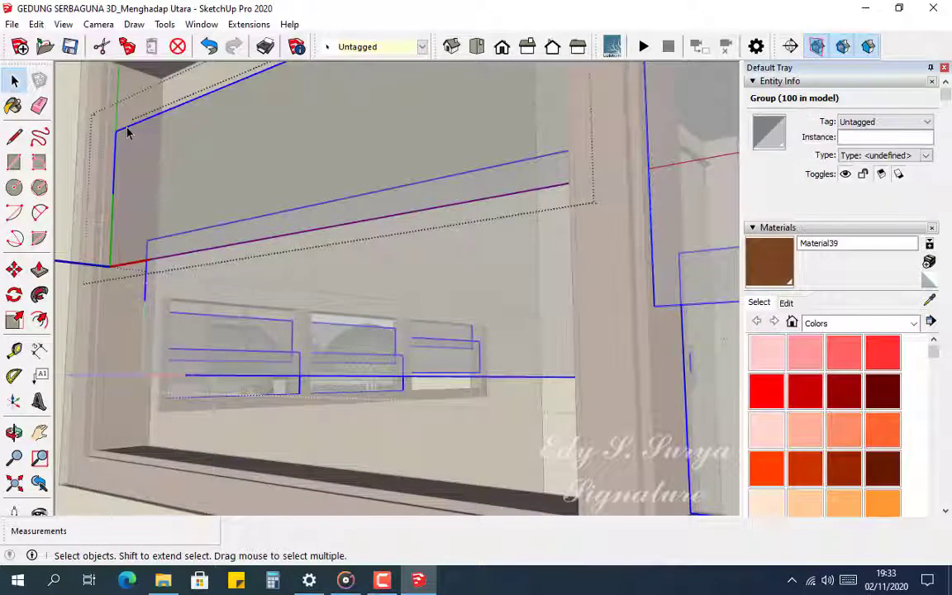
double_click(128, 133)
click(128, 132)
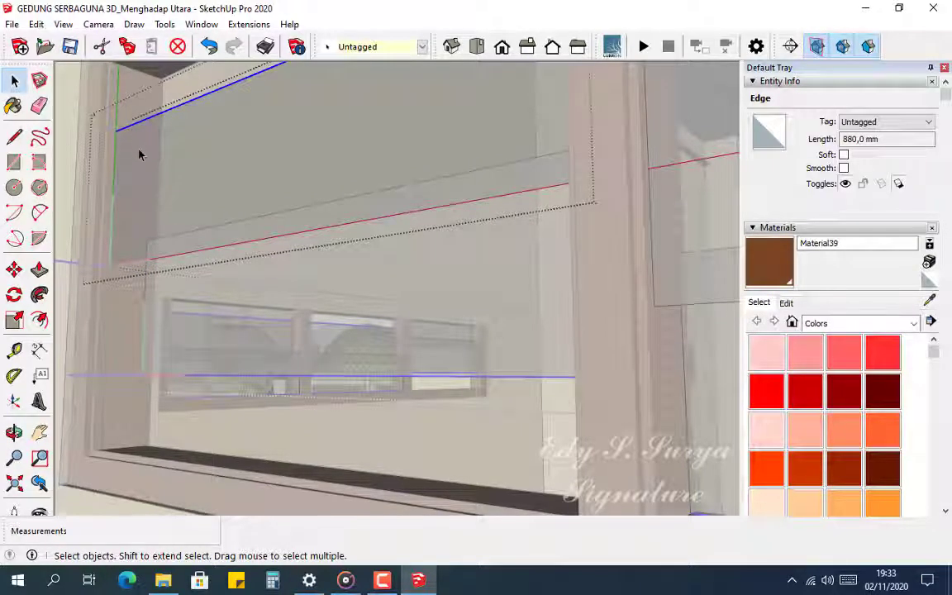
middle_drag(139, 154, 138, 192)
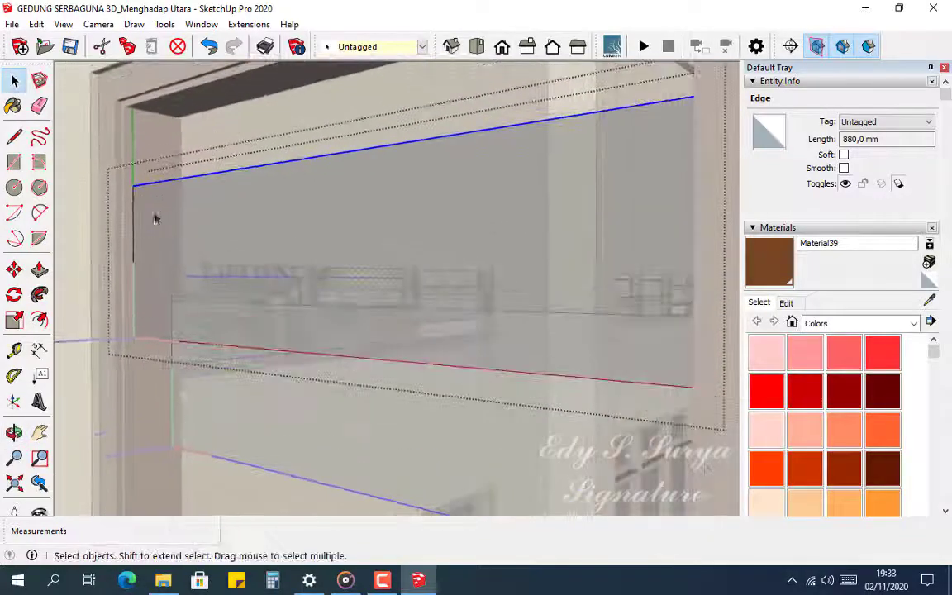
key(m)
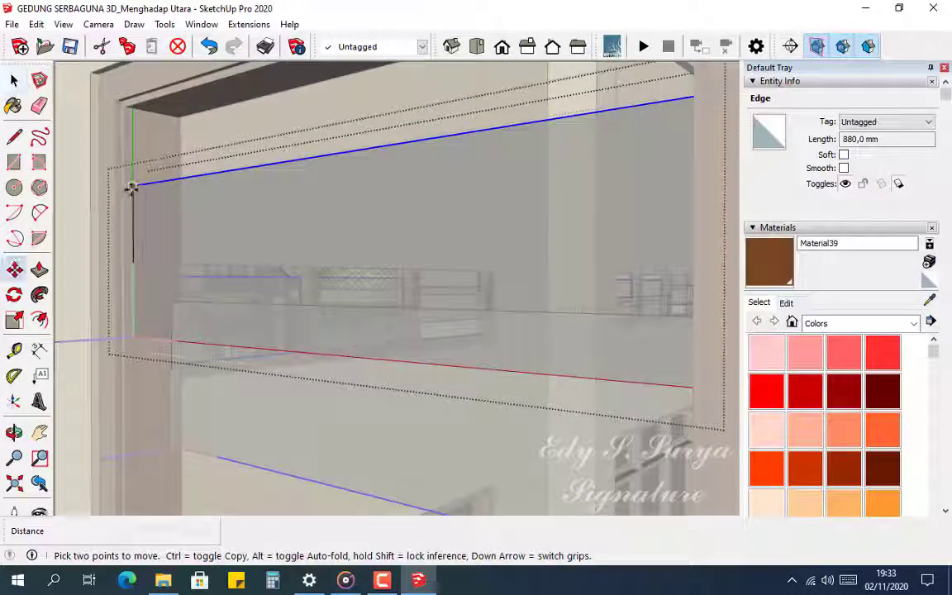
click(131, 185)
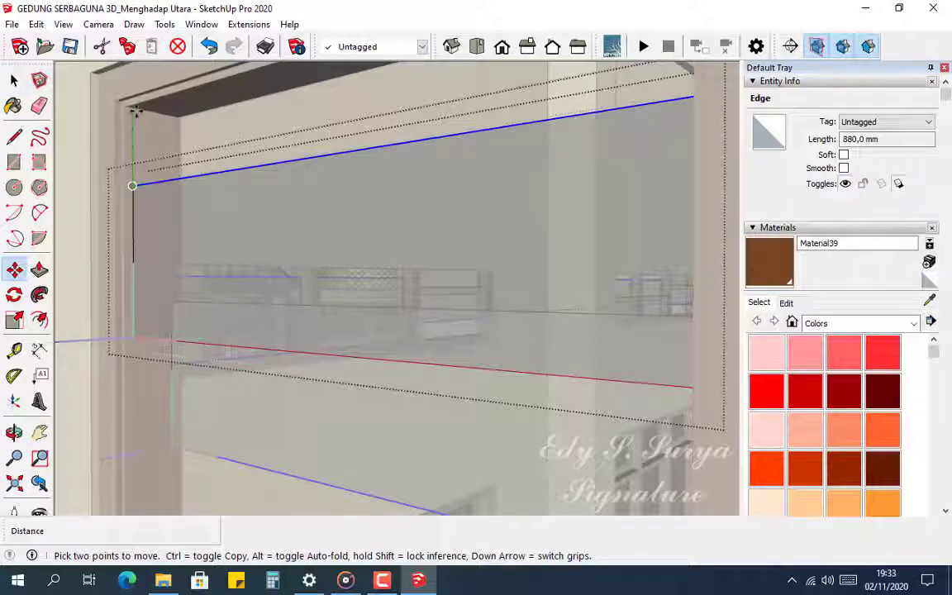
scroll(134, 110, up, 3)
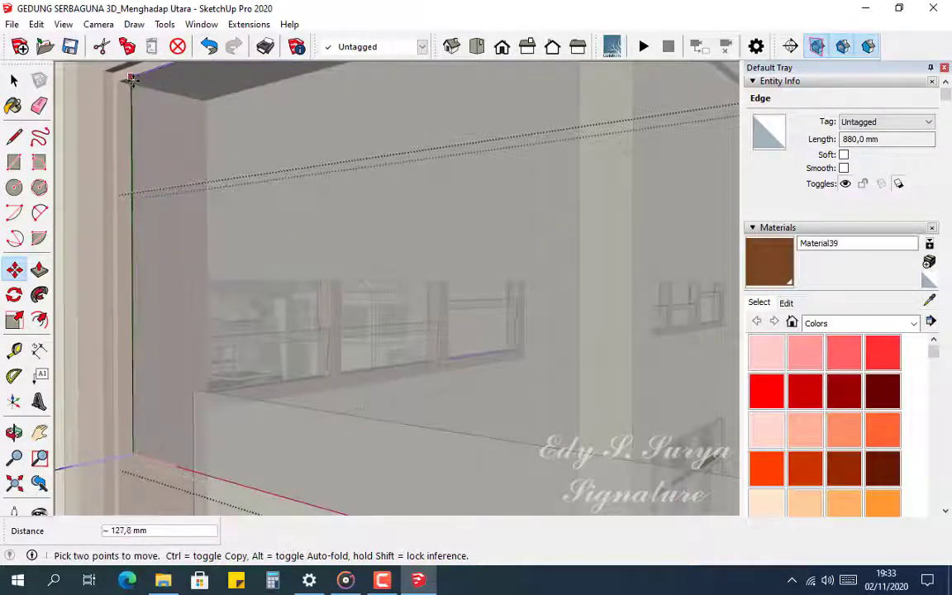
scroll(132, 79, up, 3)
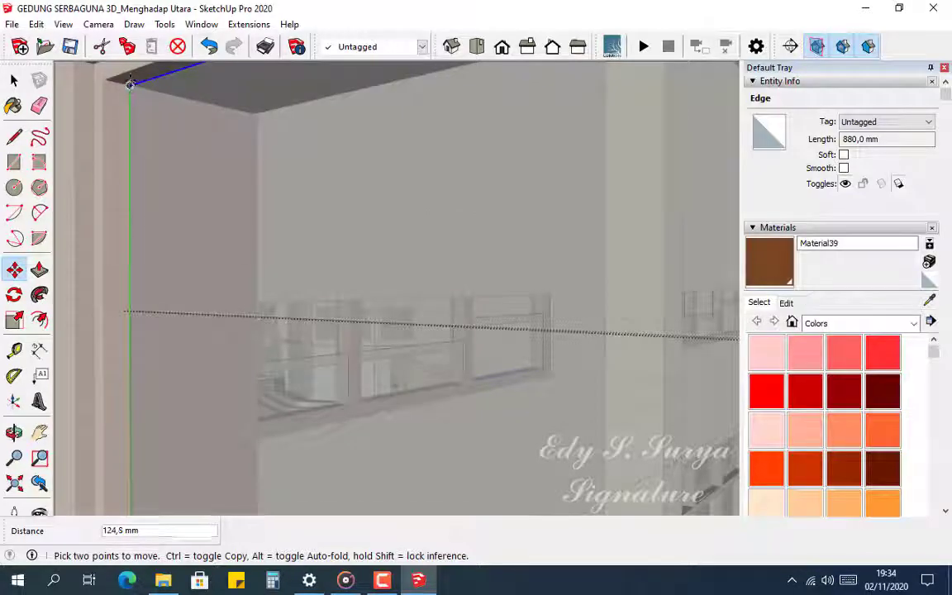
click(130, 83)
middle_drag(143, 165, 177, 238)
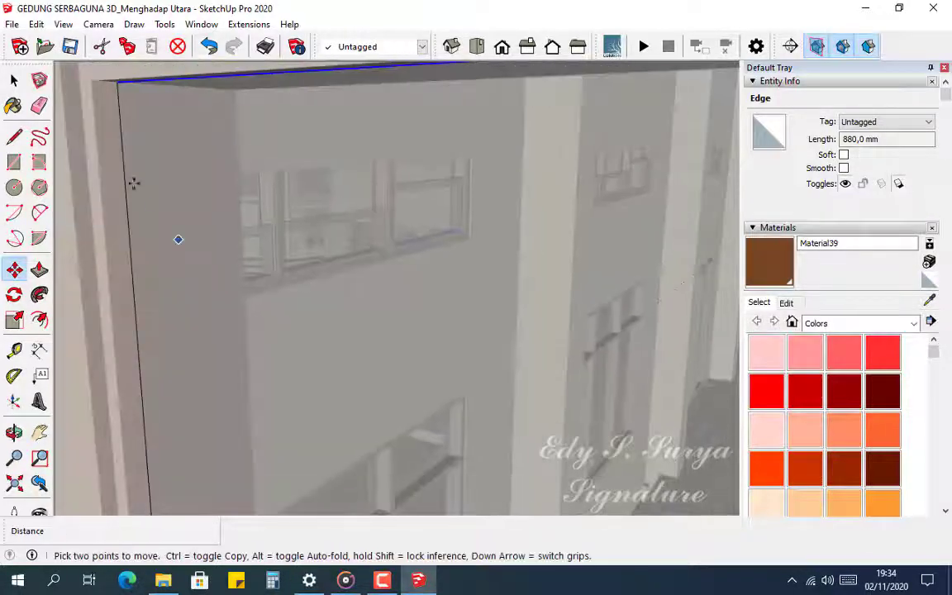
scroll(76, 114, down, 2)
scroll(70, 116, down, 5)
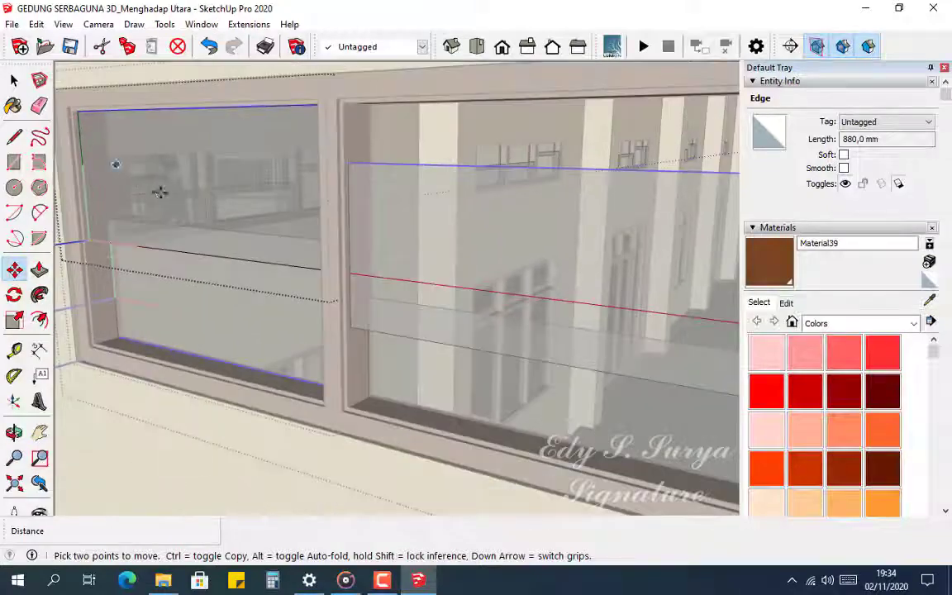
middle_drag(159, 194, 311, 188)
key(space)
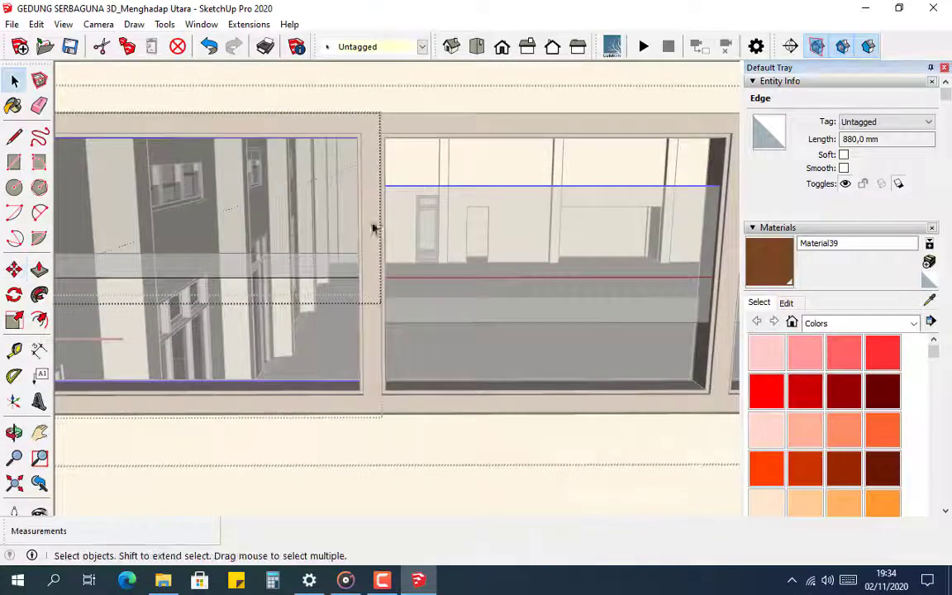
Leave the nested pane and move the pane components of the other two bays together up 124.5 mm to the frame's inner upper corner
middle_drag(373, 227, 239, 186)
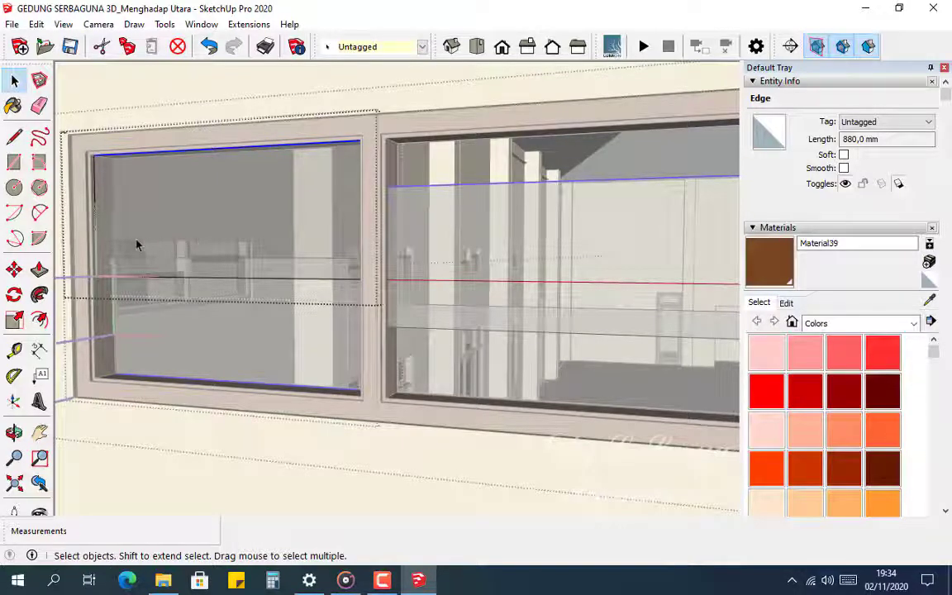
scroll(132, 244, down, 4)
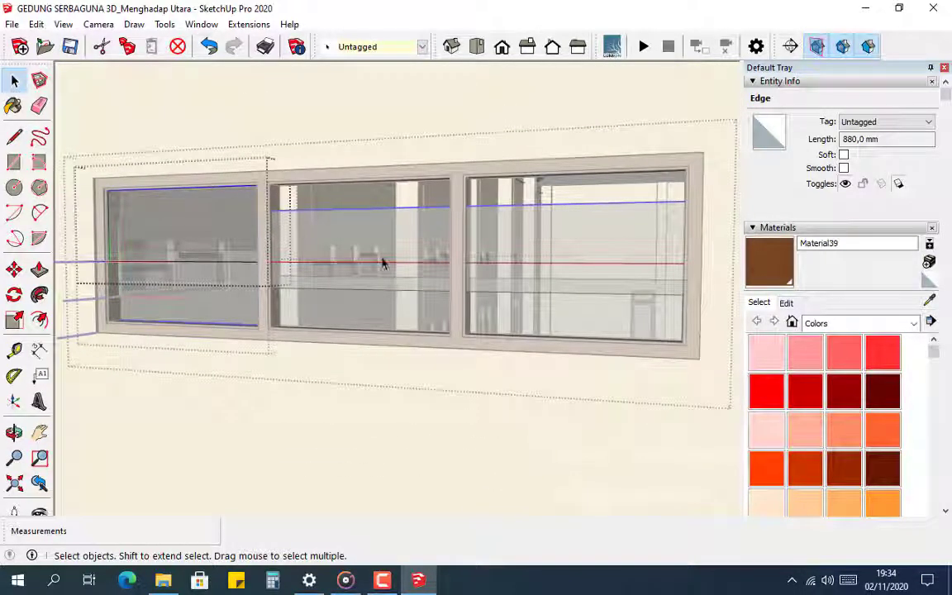
key(Escape)
key(Escape)
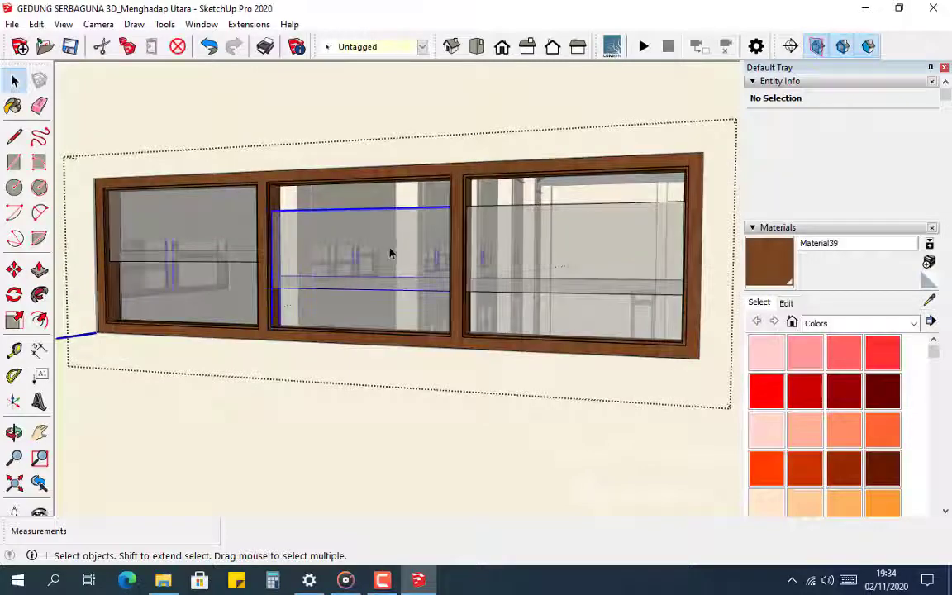
click(391, 253)
scroll(309, 246, up, 6)
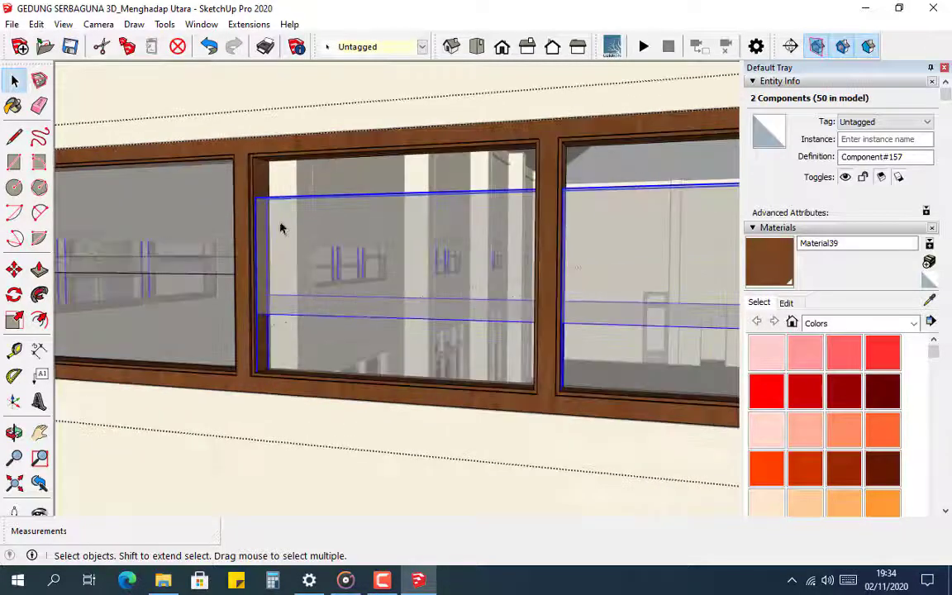
mouse_move(263, 187)
middle_down()
mouse_move(191, 157)
mouse_move(229, 174)
middle_up()
key(m)
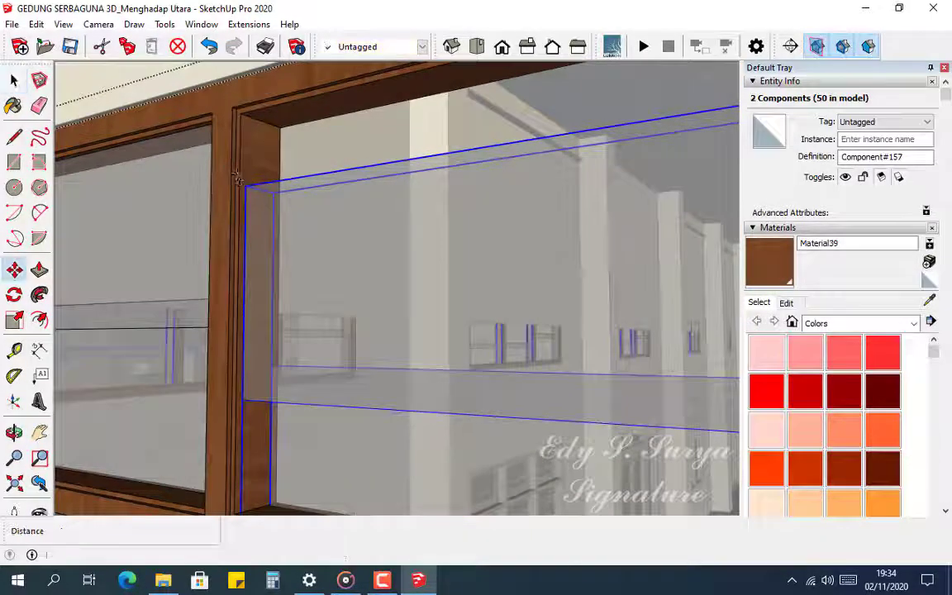
click(245, 185)
scroll(245, 134, up, 2)
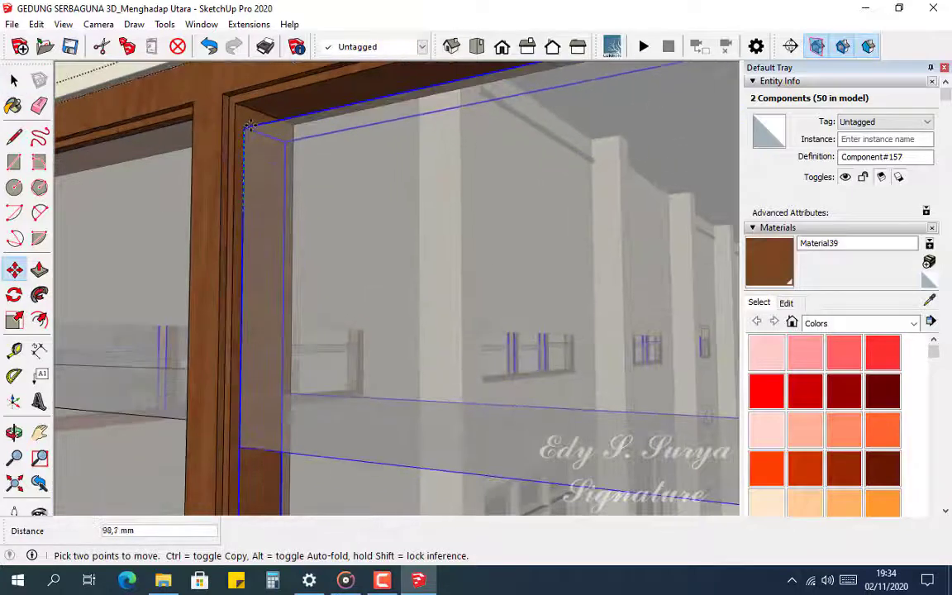
scroll(245, 102, up, 3)
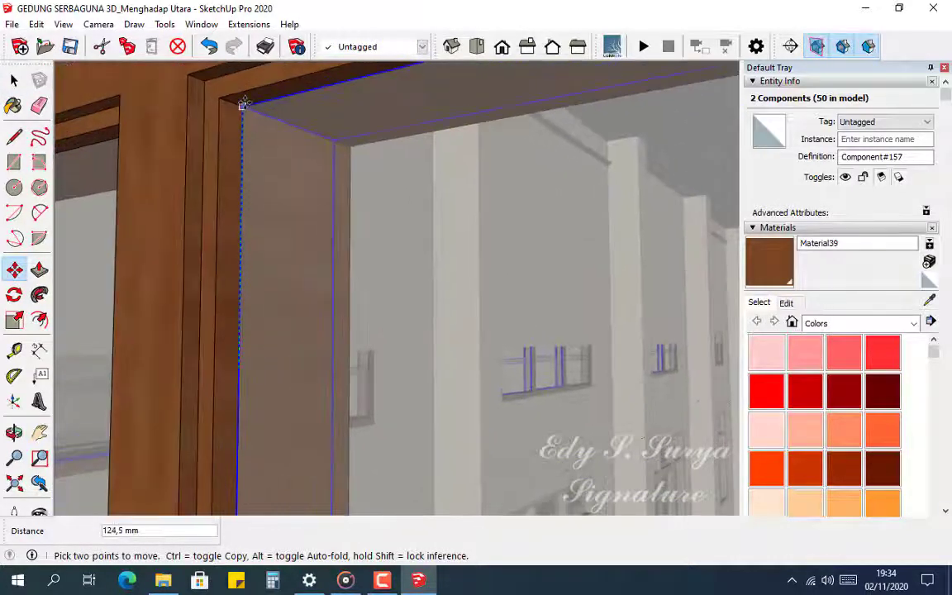
click(243, 105)
scroll(252, 211, down, 5)
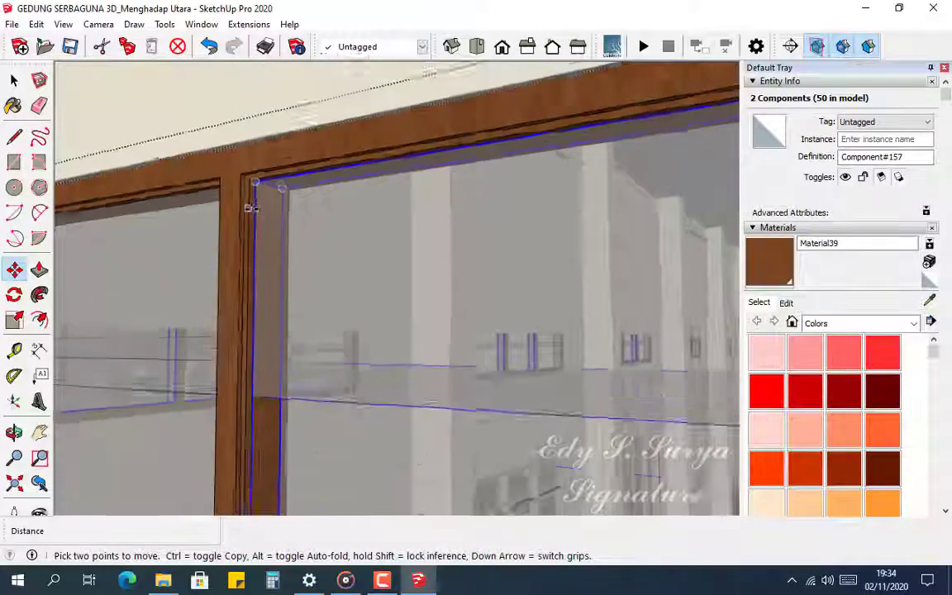
scroll(250, 216, down, 4)
key(space)
key(Escape)
key(Escape)
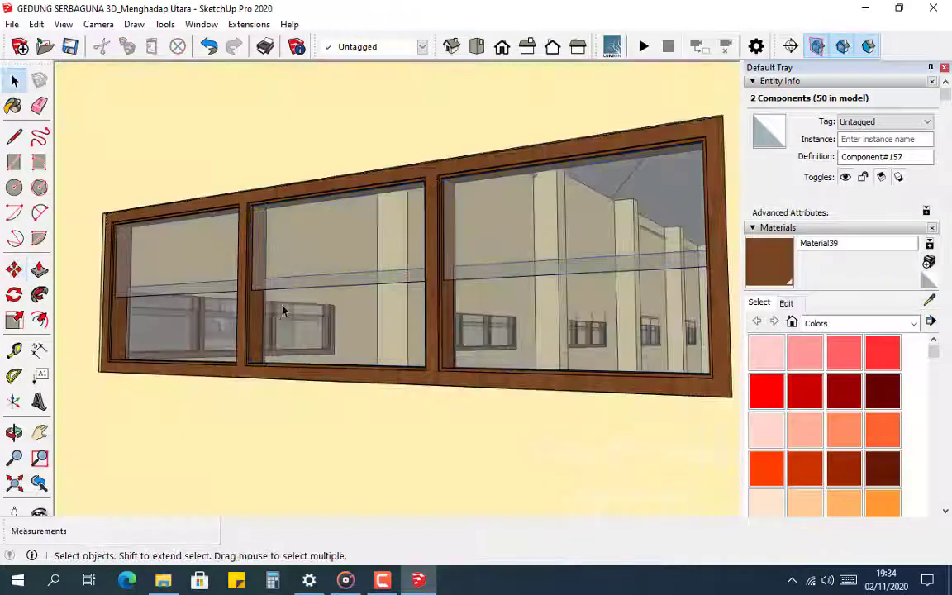
Open the side wall's nested group and push the top face of a high window opening up 249 mm to clear the frame
scroll(248, 298, down, 3)
middle_drag(233, 281, 369, 274)
scroll(488, 270, up, 4)
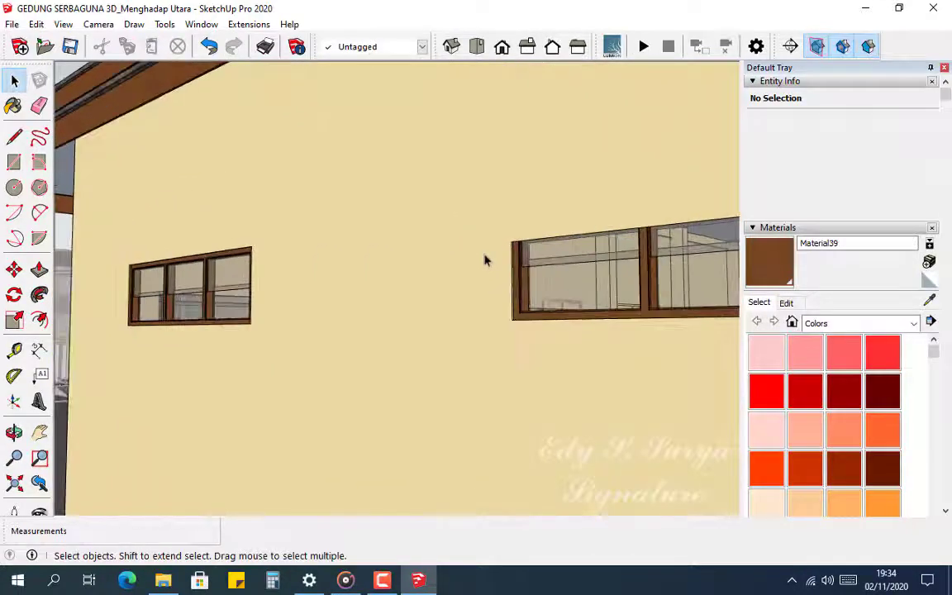
shift+middle_drag(486, 259, 368, 233)
click(365, 234)
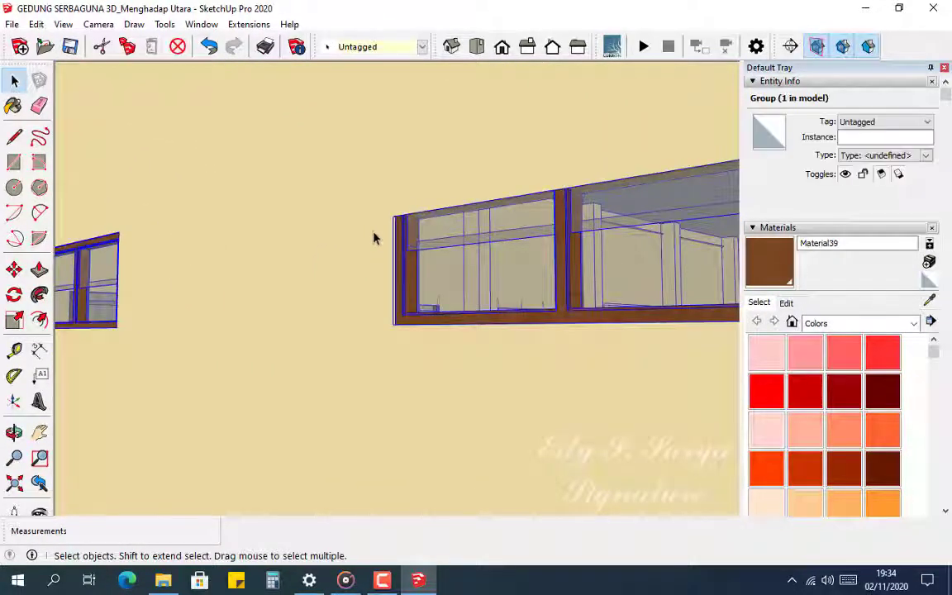
double_click(374, 232)
scroll(374, 234, up, 2)
middle_drag(384, 261, 368, 243)
double_click(373, 243)
click(379, 248)
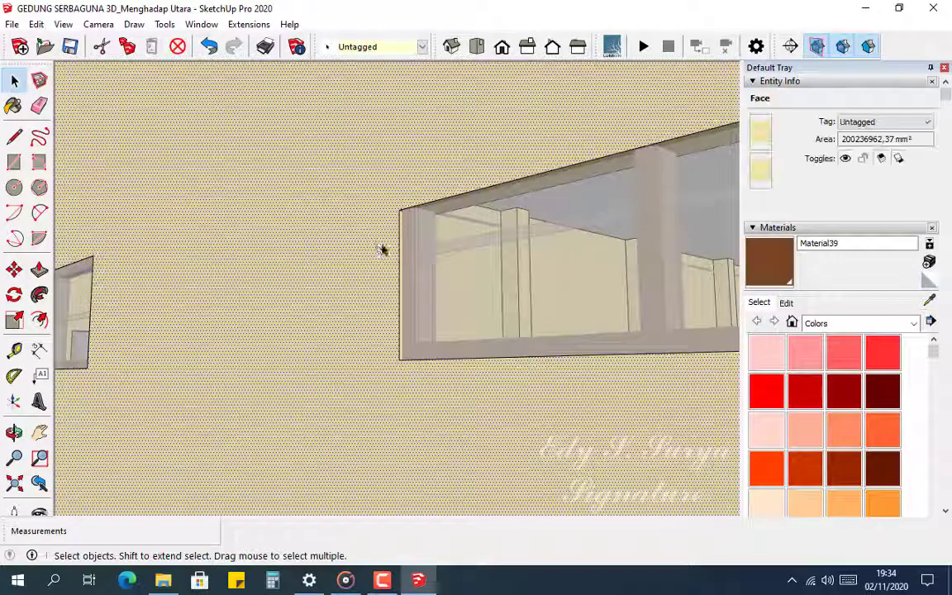
key(p)
scroll(453, 217, up, 4)
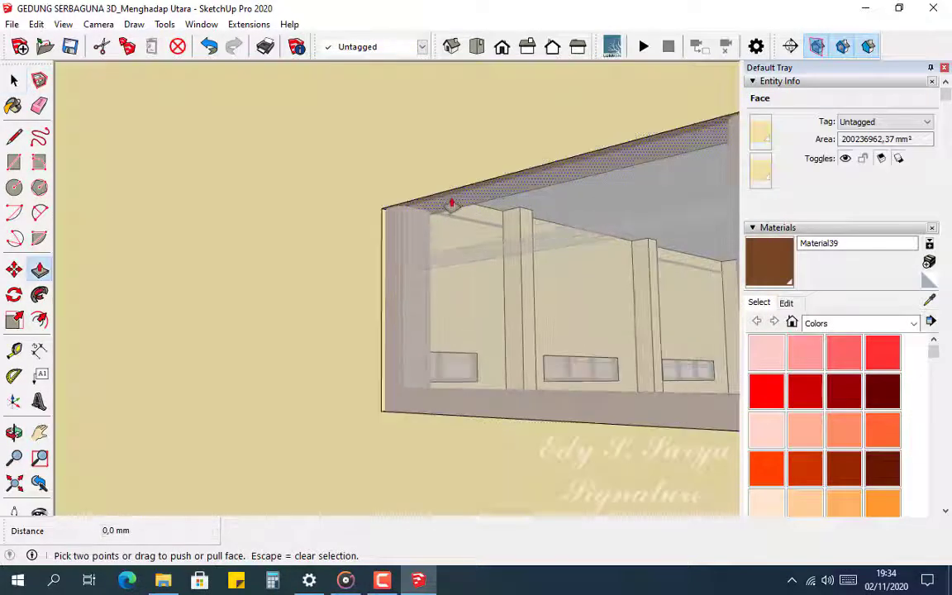
drag(450, 201, 474, 100)
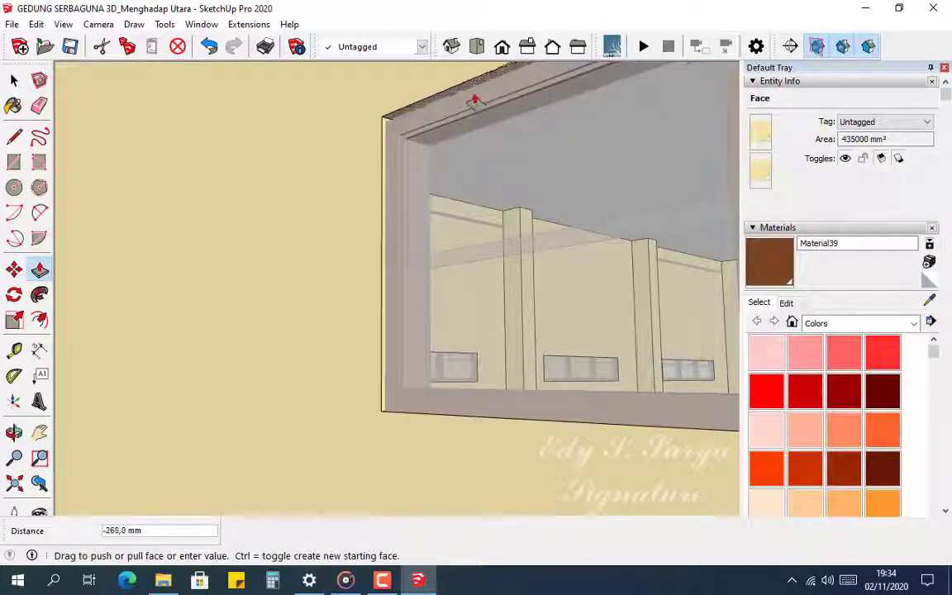
middle_drag(449, 107, 254, 272)
scroll(254, 271, down, 5)
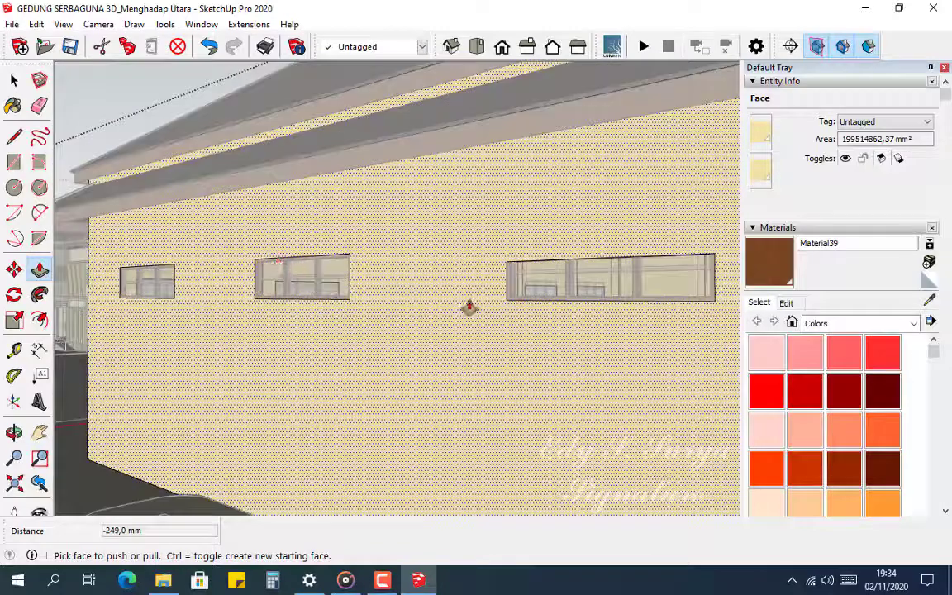
Push the top face of the adjacent window opening up 249 mm, level with the upper corner of the neighbouring raised opening
scroll(522, 293, up, 5)
middle_drag(483, 257, 509, 246)
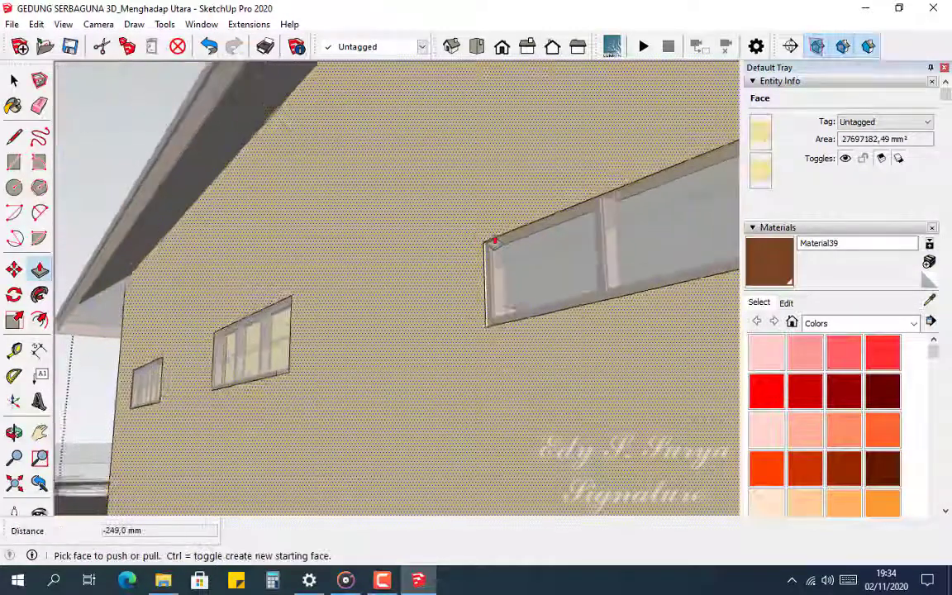
drag(509, 246, 279, 306)
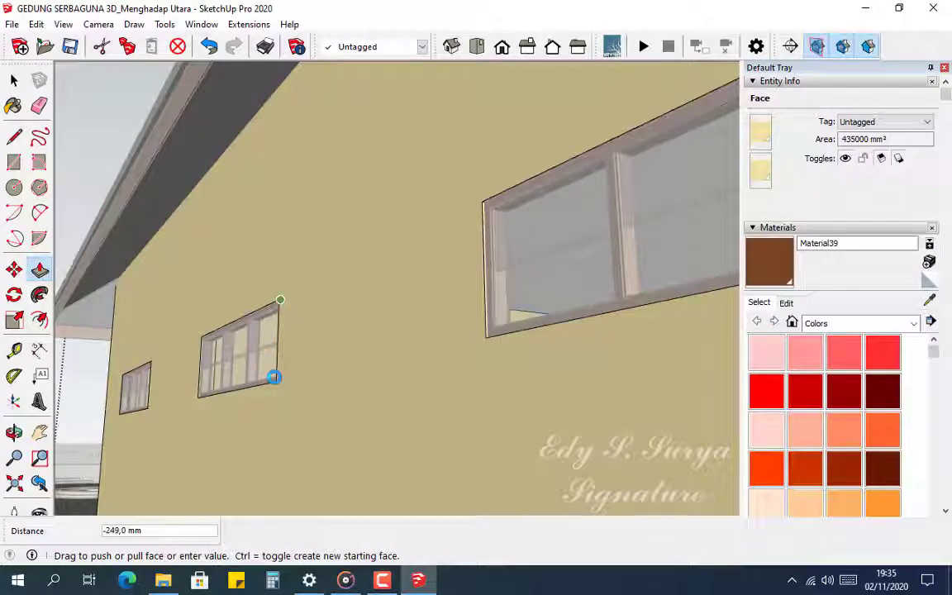
drag(279, 356, 278, 357)
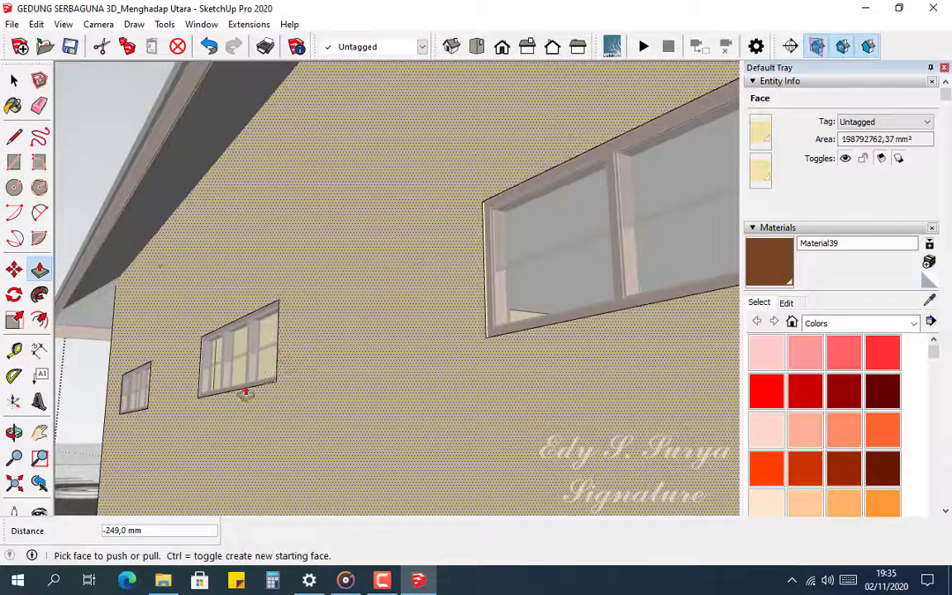
Push the top face of the next three-bay high window opening along the wall up 249 mm to clear its frame
scroll(241, 390, down, 5)
shift+middle_drag(494, 270, 242, 327)
scroll(389, 308, up, 2)
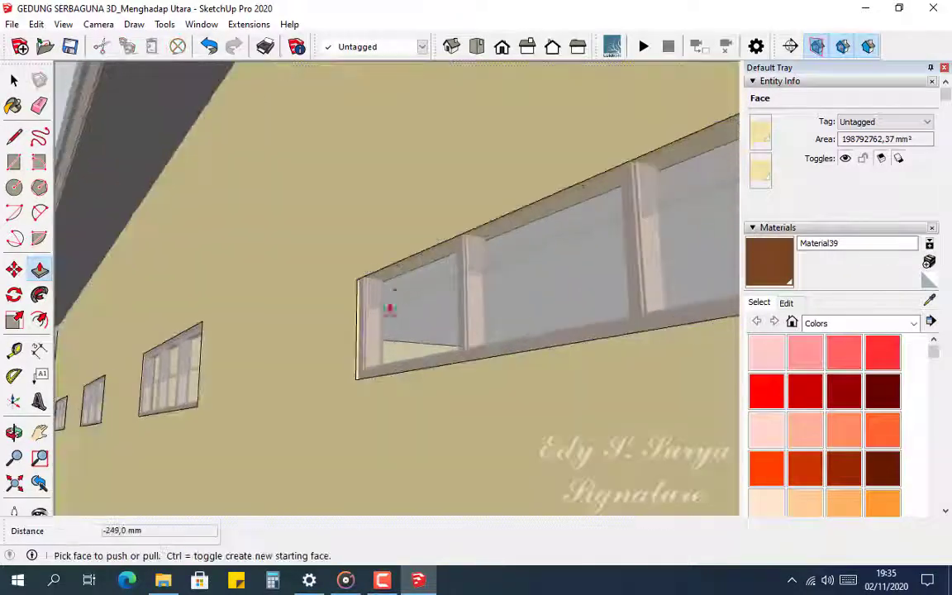
scroll(389, 308, up, 2)
drag(401, 270, 453, 171)
Push the top face of the three-bay high opening beside the single-bay window up 249 mm
scroll(279, 312, down, 2)
middle_drag(278, 312, 393, 294)
scroll(223, 304, down, 4)
scroll(522, 346, down, 3)
scroll(587, 323, up, 5)
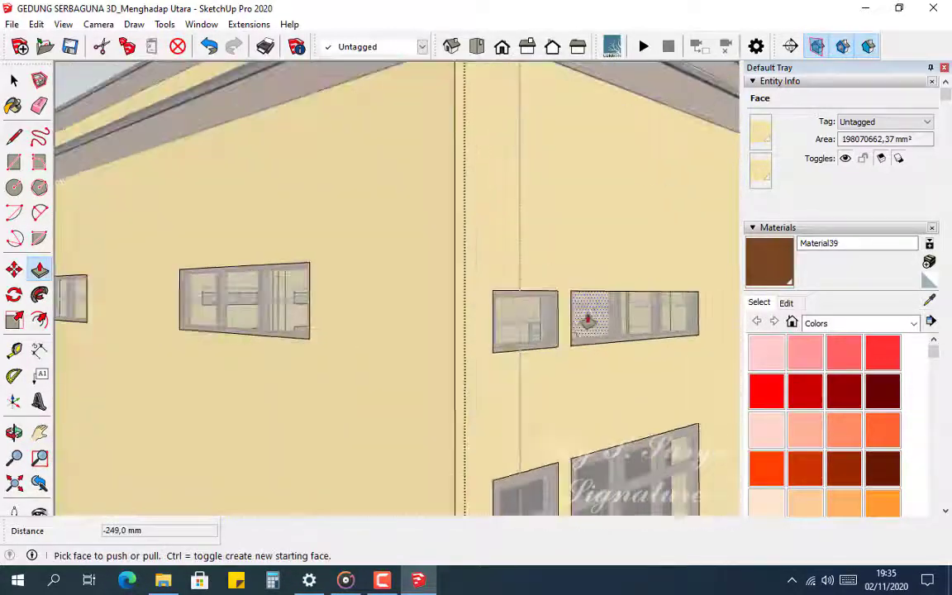
middle_drag(573, 324, 631, 251)
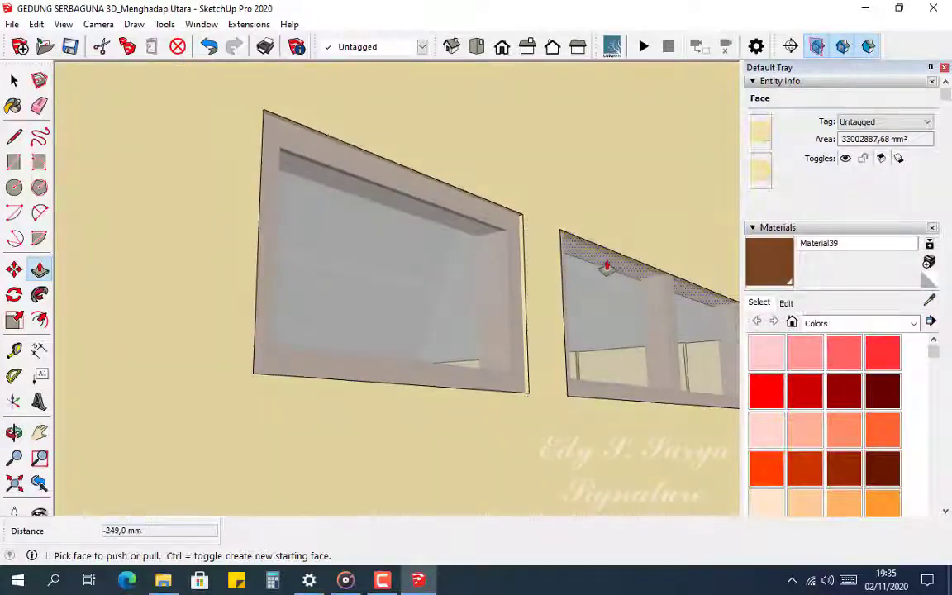
drag(605, 249, 592, 203)
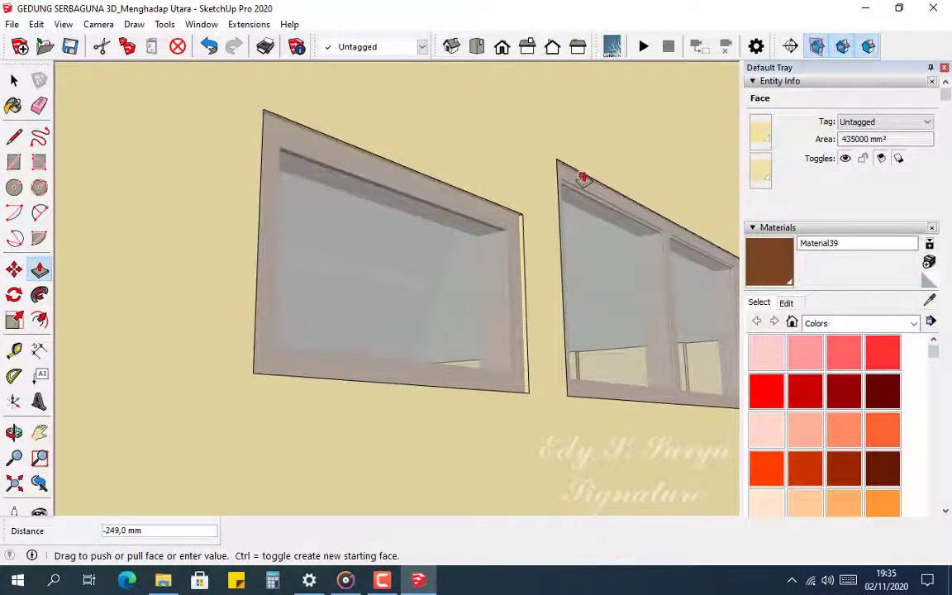
click(584, 177)
Push the top face of the second three-bay high opening along this wall up 249 mm
scroll(502, 218, down, 2)
shift+middle_drag(678, 272, 188, 257)
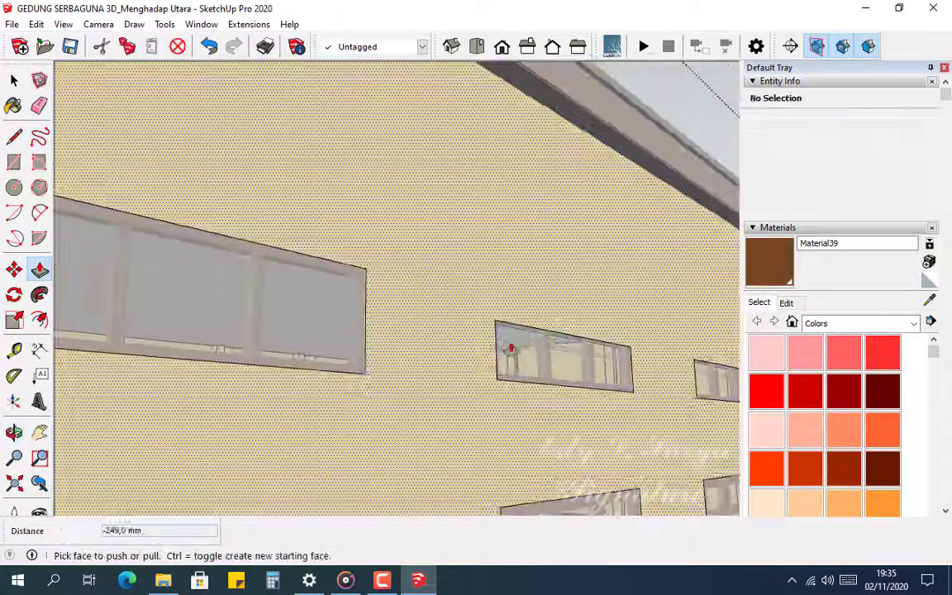
scroll(511, 349, up, 2)
click(529, 329)
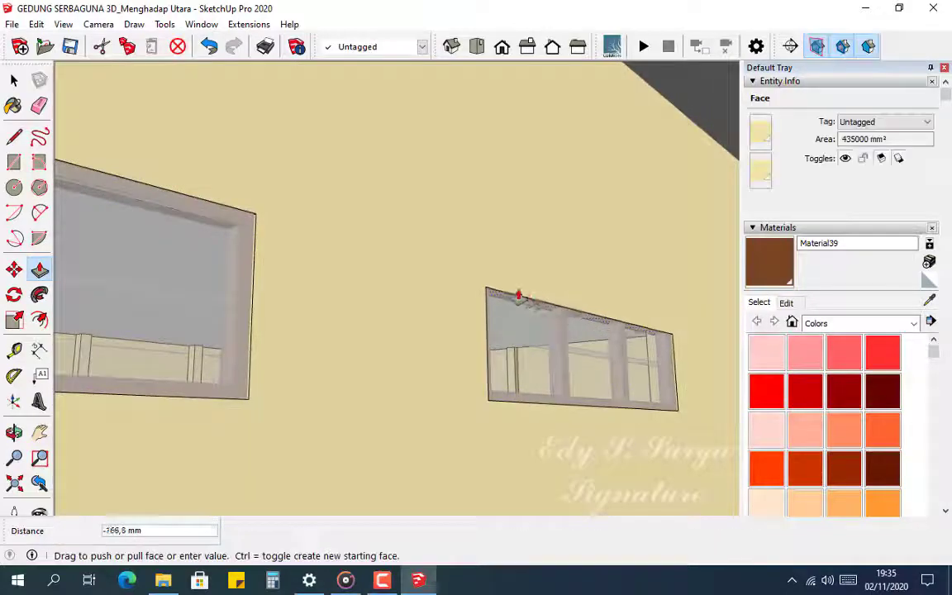
click(511, 279)
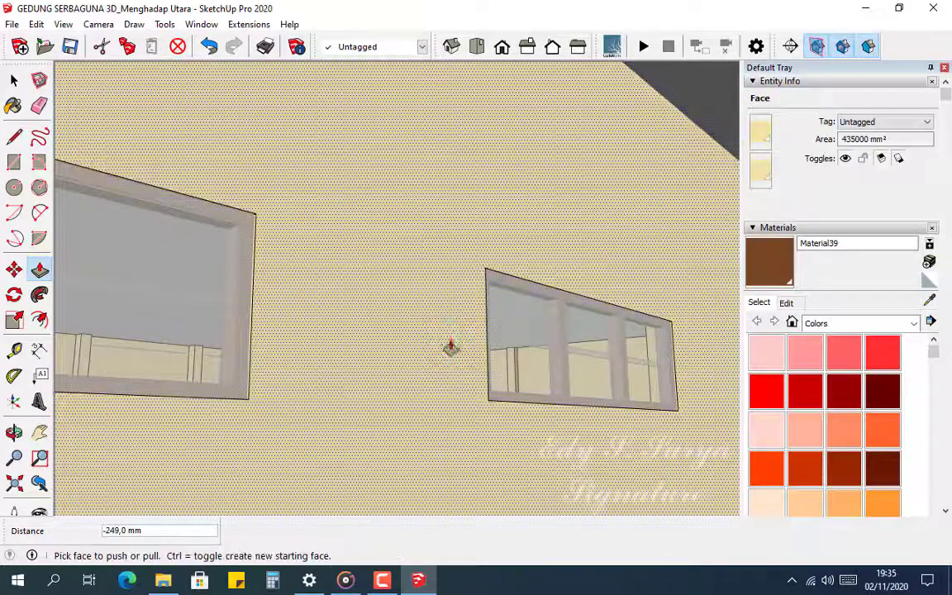
Raise the third three-bay high opening in the row by pushing its top face up 249 mm
scroll(451, 347, down, 2)
shift+middle_drag(606, 350, 379, 333)
scroll(543, 356, up, 3)
scroll(546, 342, up, 2)
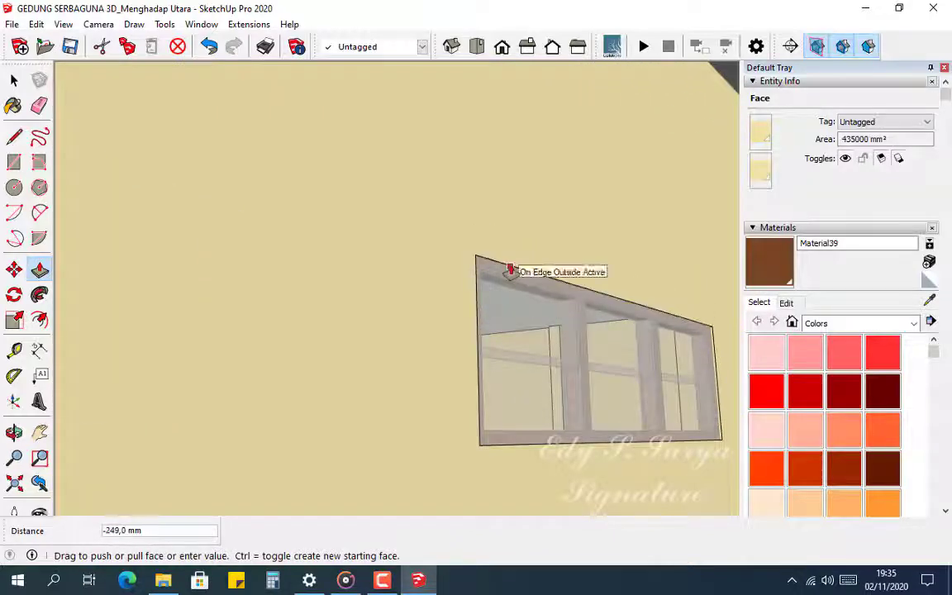
click(510, 272)
Push the following high opening's top face up 249 mm, level with the upper corner of the neighbouring raised opening
scroll(611, 363, down, 4)
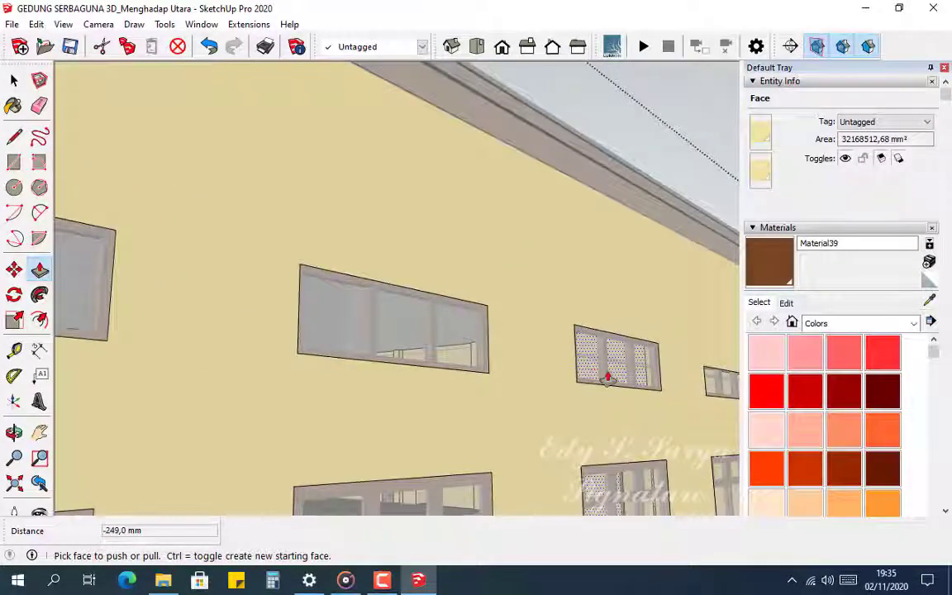
shift+middle_drag(625, 374, 462, 347)
scroll(591, 372, down, 3)
scroll(682, 382, up, 4)
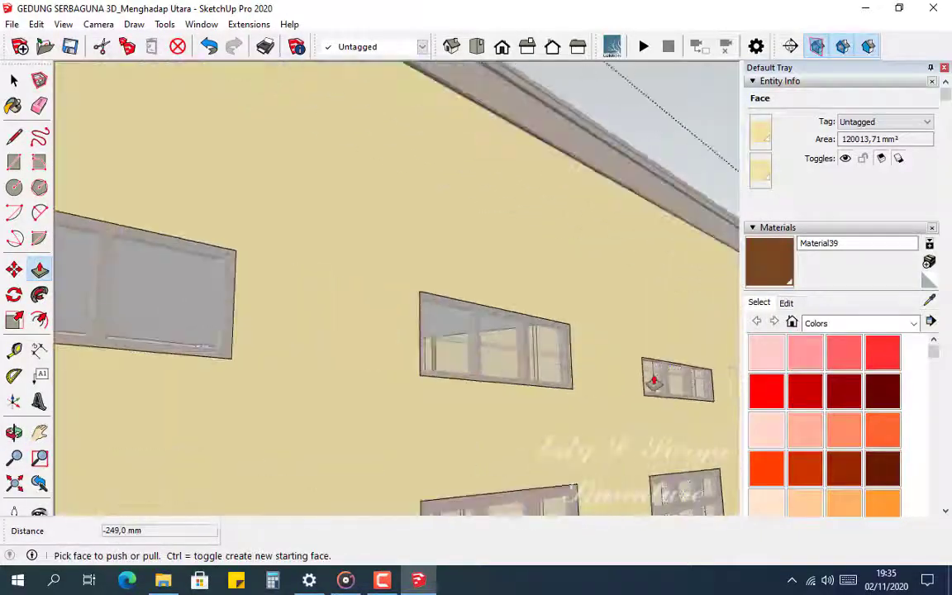
scroll(653, 381, up, 4)
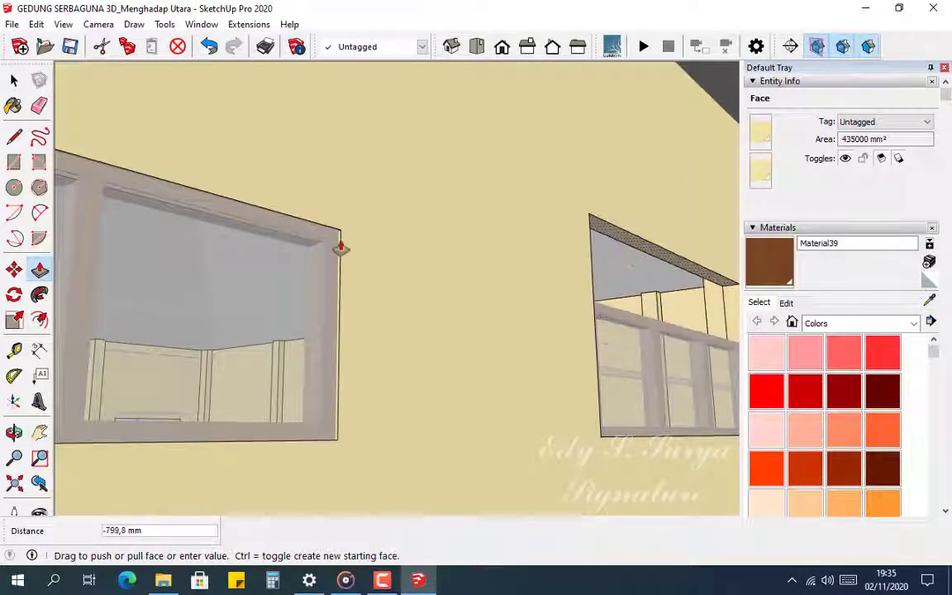
click(340, 232)
Push the top faces of the last two three-bay high openings up 249 mm, matching the neighbouring raised opening
scroll(409, 322, down, 4)
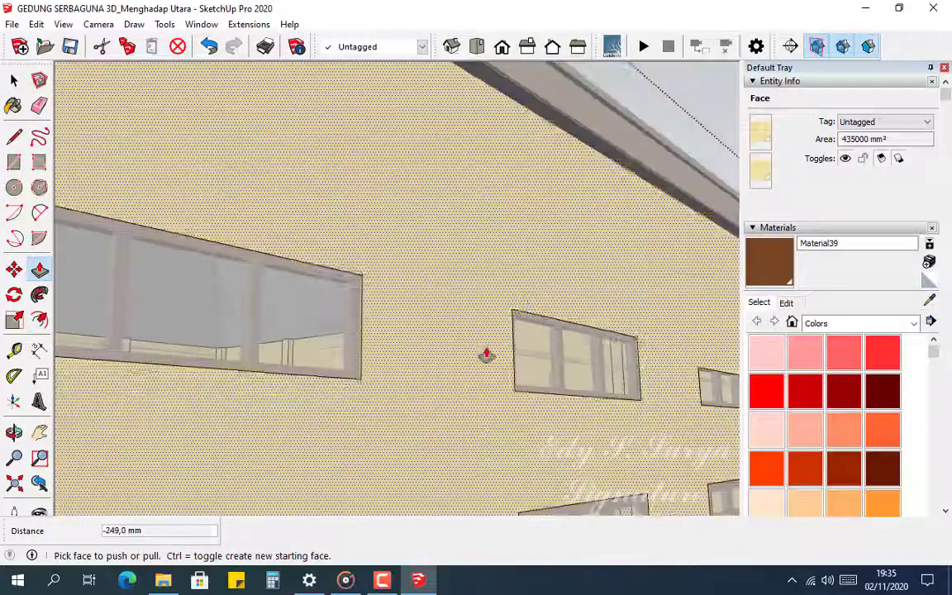
middle_drag(495, 354, 442, 330)
scroll(605, 374, up, 3)
scroll(602, 373, up, 1)
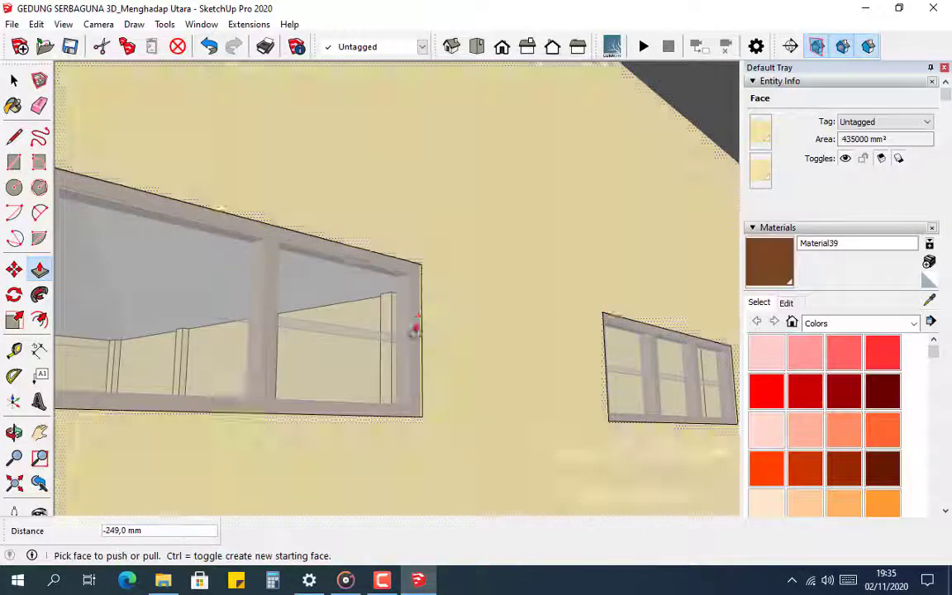
scroll(644, 366, down, 2)
middle_drag(643, 365, 393, 315)
scroll(521, 356, up, 3)
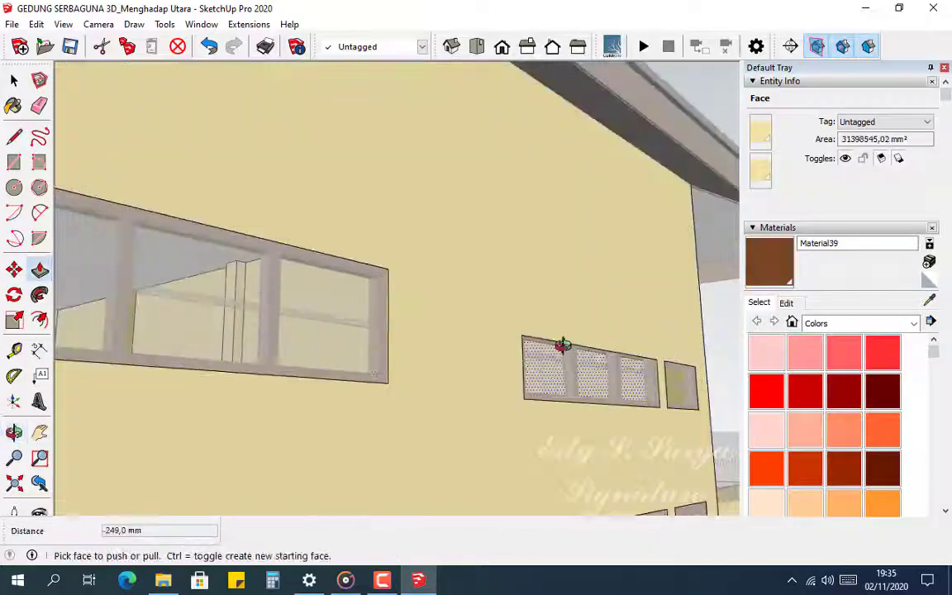
mouse_move(562, 346)
middle_down()
mouse_move(557, 302)
mouse_move(548, 347)
middle_up()
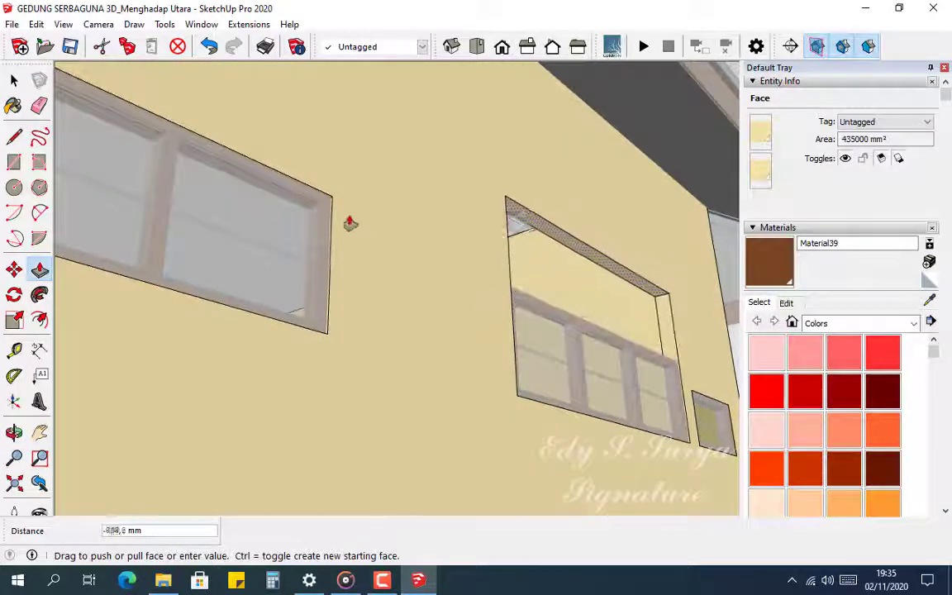
click(332, 199)
Pull the bottom face of the three-bay high opening that shows a gap above its frame up 50 mm
scroll(471, 347, down, 1)
mouse_move(543, 361)
middle_down()
mouse_move(455, 326)
mouse_move(319, 409)
mouse_move(293, 368)
mouse_move(485, 343)
mouse_move(678, 342)
middle_up()
scroll(564, 373, up, 4)
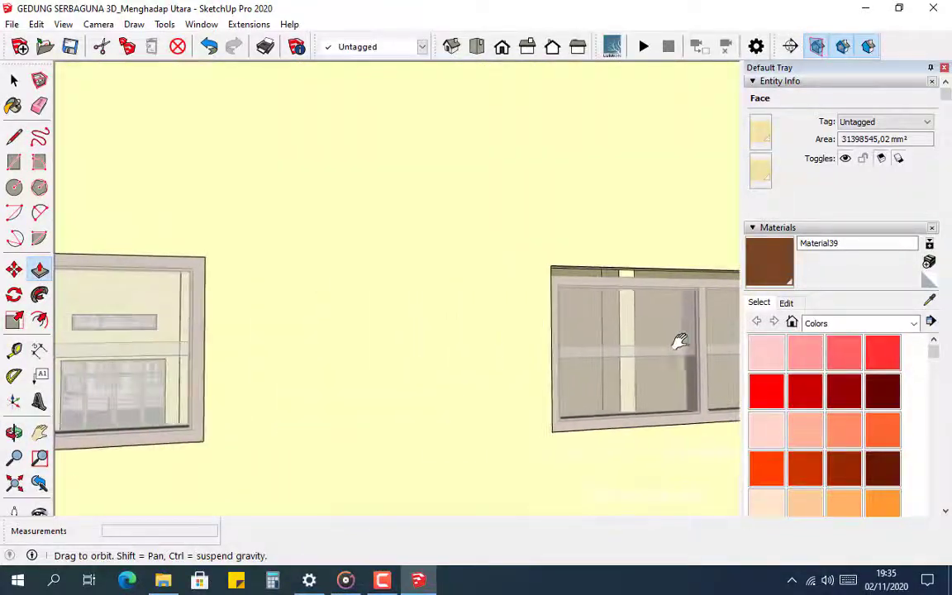
mouse_move(598, 353)
middle_down()
mouse_move(455, 317)
mouse_move(364, 350)
mouse_move(450, 382)
mouse_move(384, 424)
mouse_move(471, 436)
mouse_move(495, 389)
middle_up()
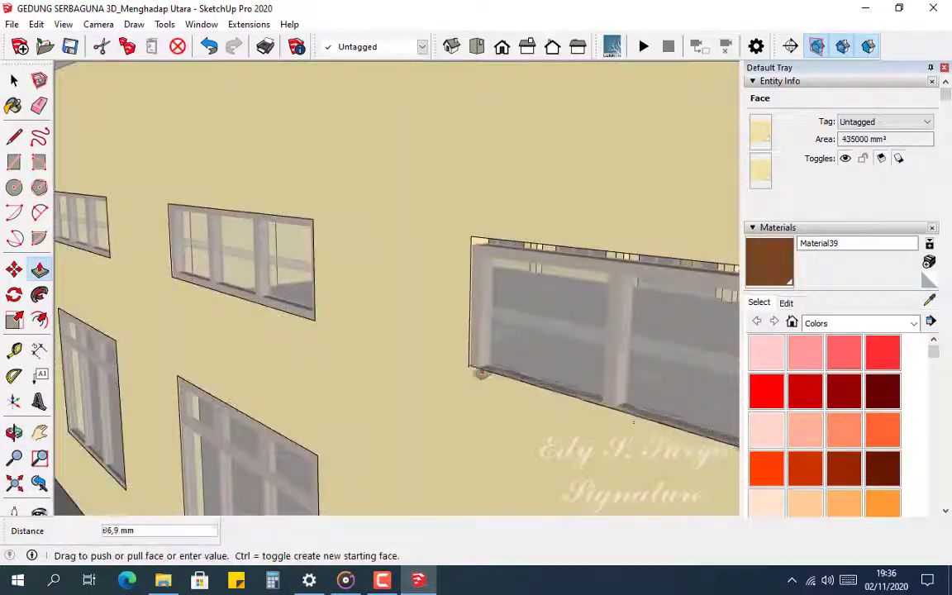
text(50)
key(Return)
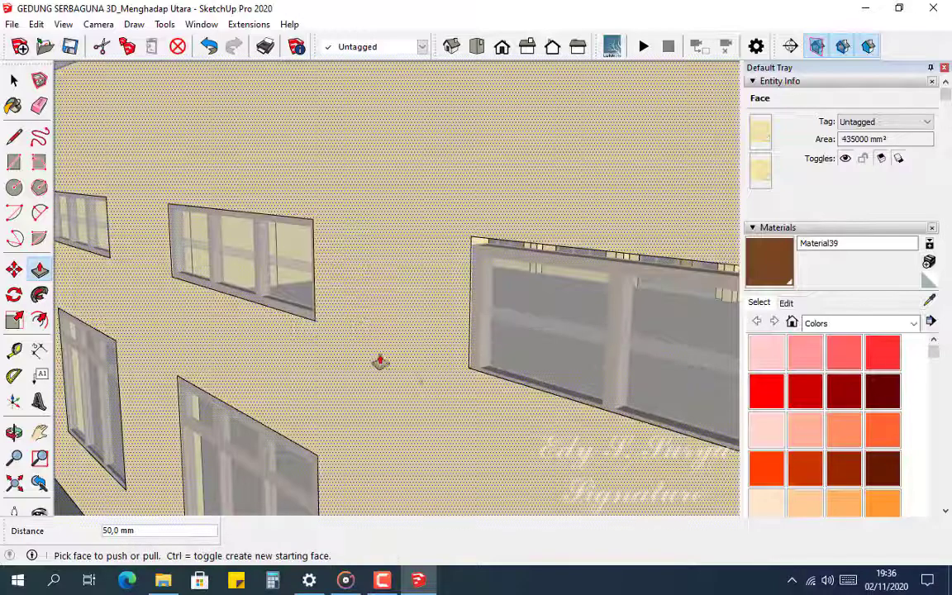
Leave the wall group and move that bay's upper and lower window group up 50 mm, from the frame's upper corner to the opening's corner
key(space)
click(523, 357)
click(507, 328)
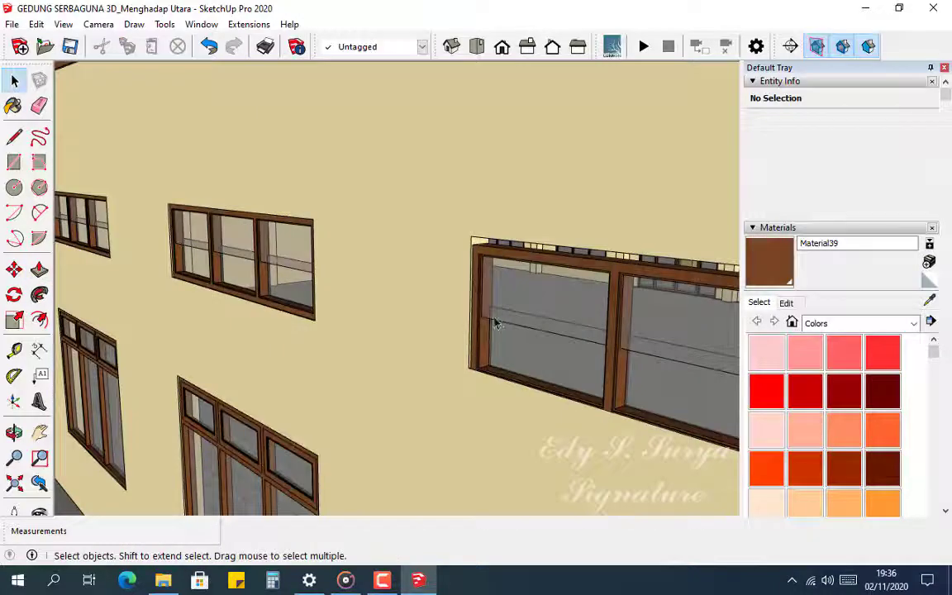
click(493, 323)
scroll(494, 323, up, 2)
scroll(488, 281, up, 3)
middle_drag(483, 234, 324, 242)
scroll(323, 236, down, 4)
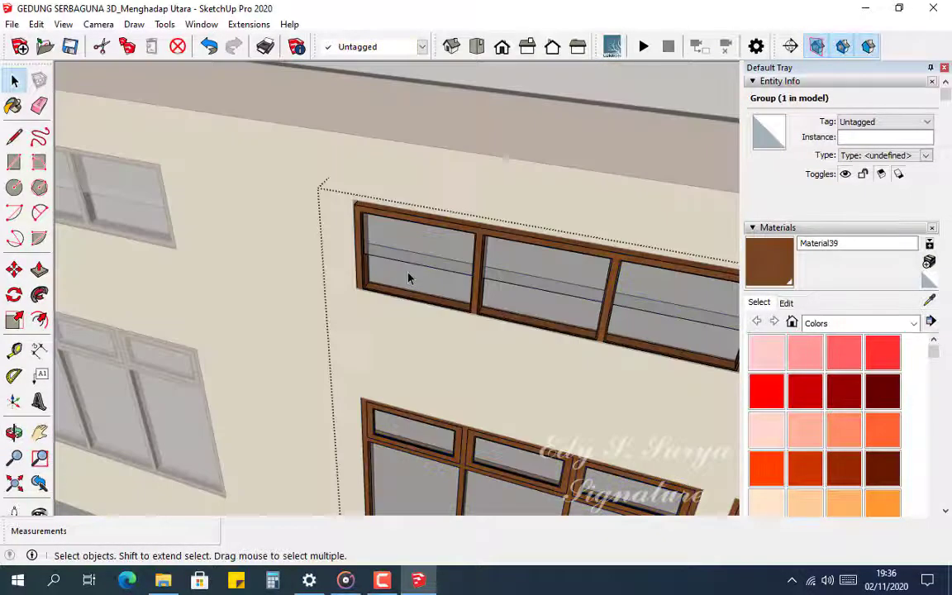
click(405, 313)
middle_drag(406, 312, 395, 263)
click(368, 238)
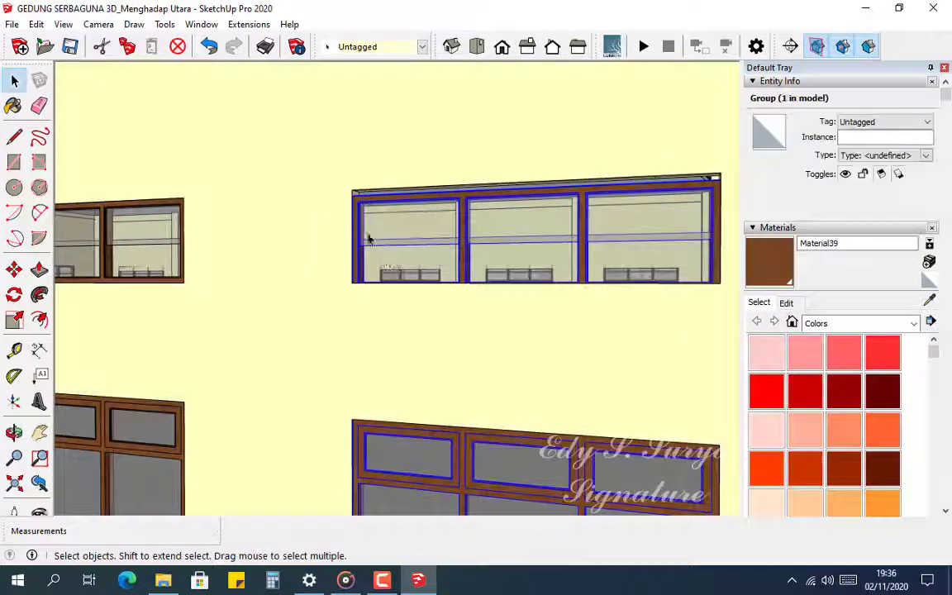
scroll(361, 189, up, 6)
scroll(361, 189, up, 5)
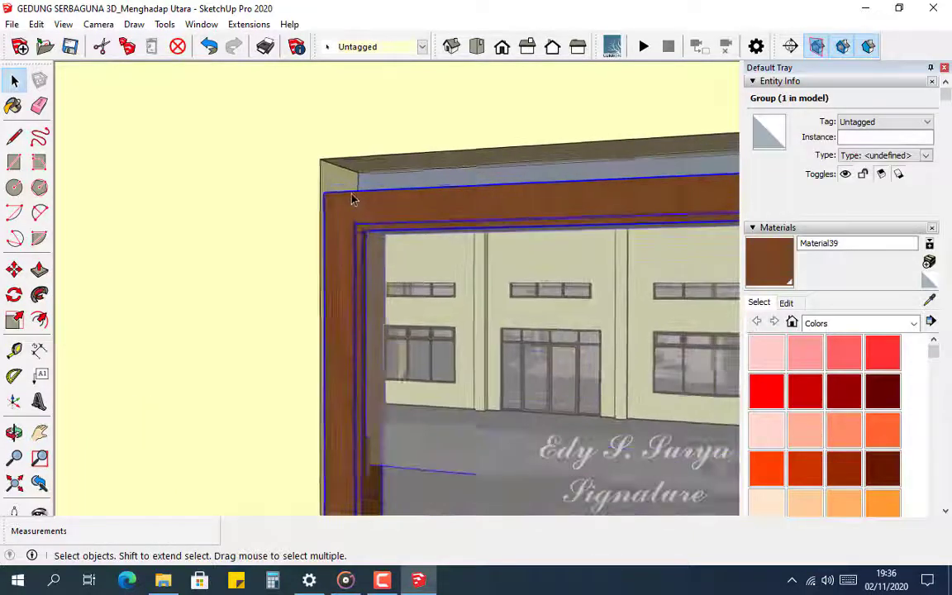
key(m)
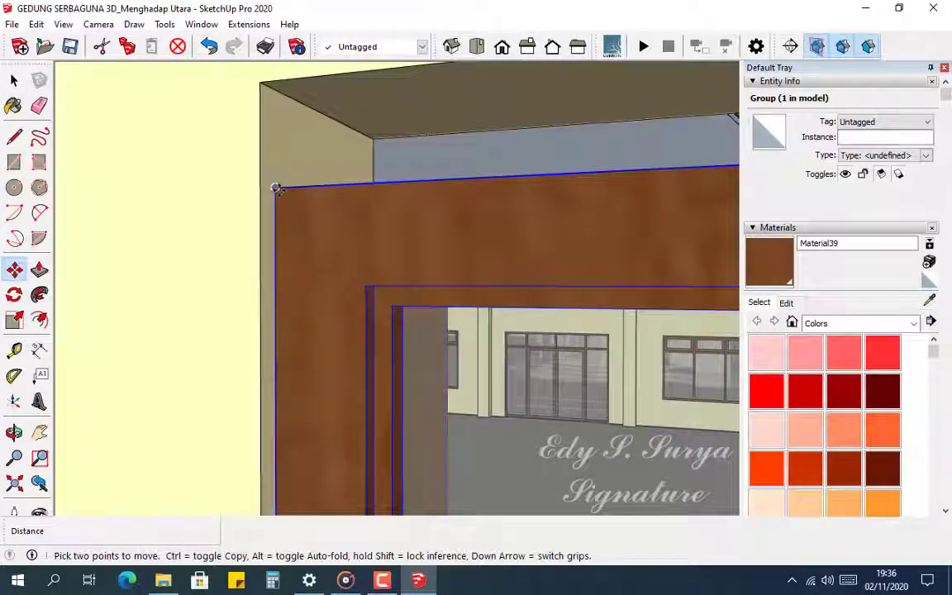
click(276, 188)
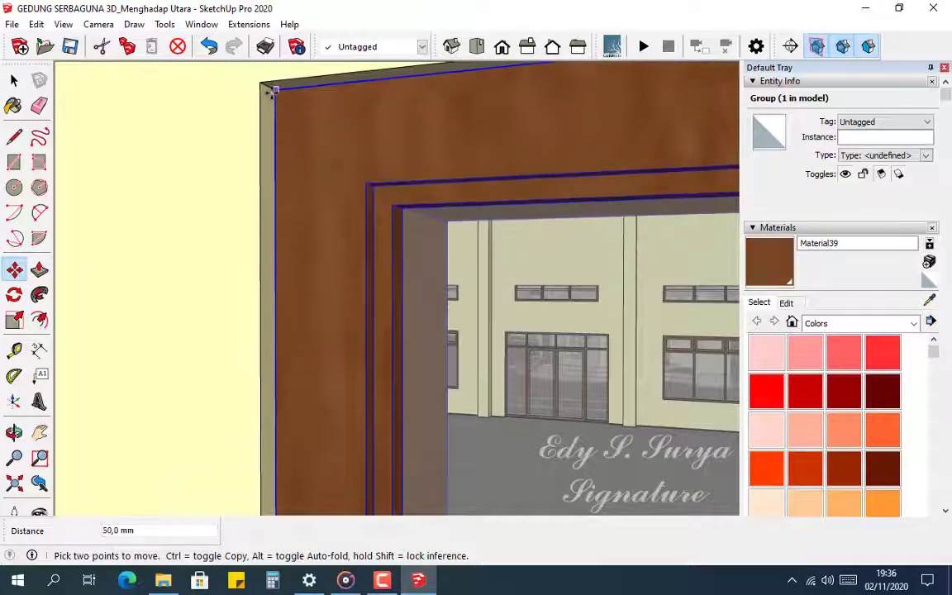
scroll(239, 166, down, 8)
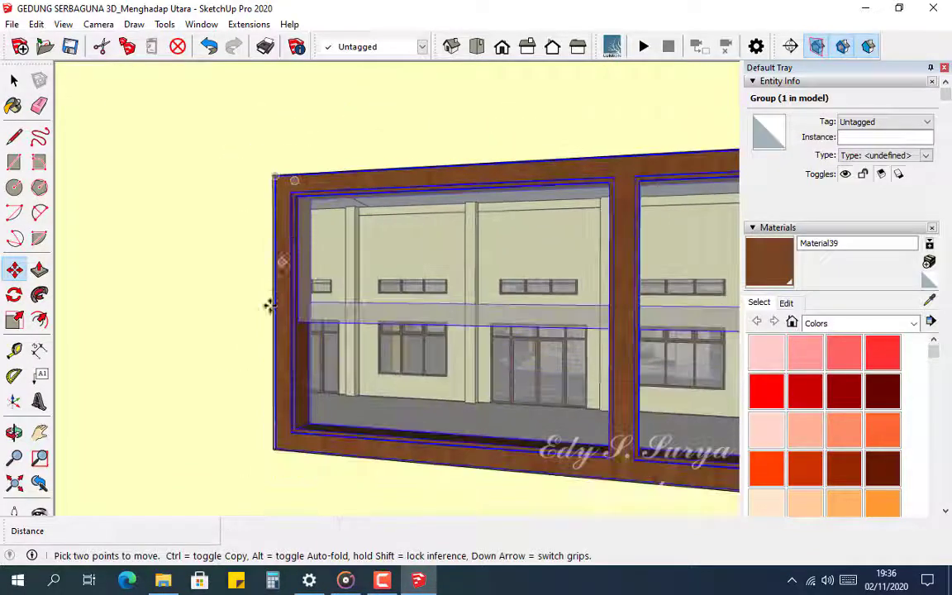
Open the wall group and push the top face of the lower three-bay window opening up 50 mm, level with the neighbouring lower window
middle_drag(257, 425, 166, 146)
double_click(328, 235)
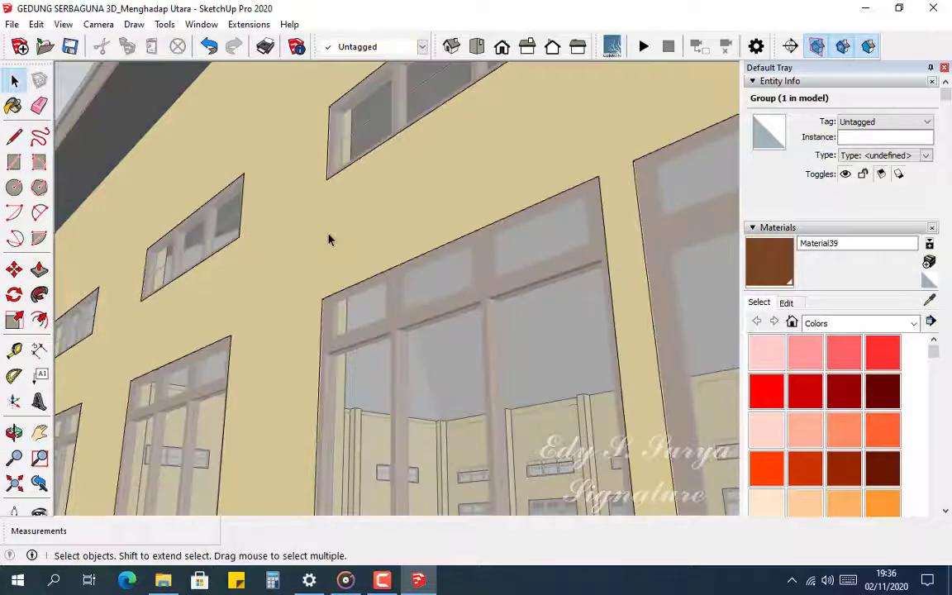
scroll(330, 274, up, 1)
key(p)
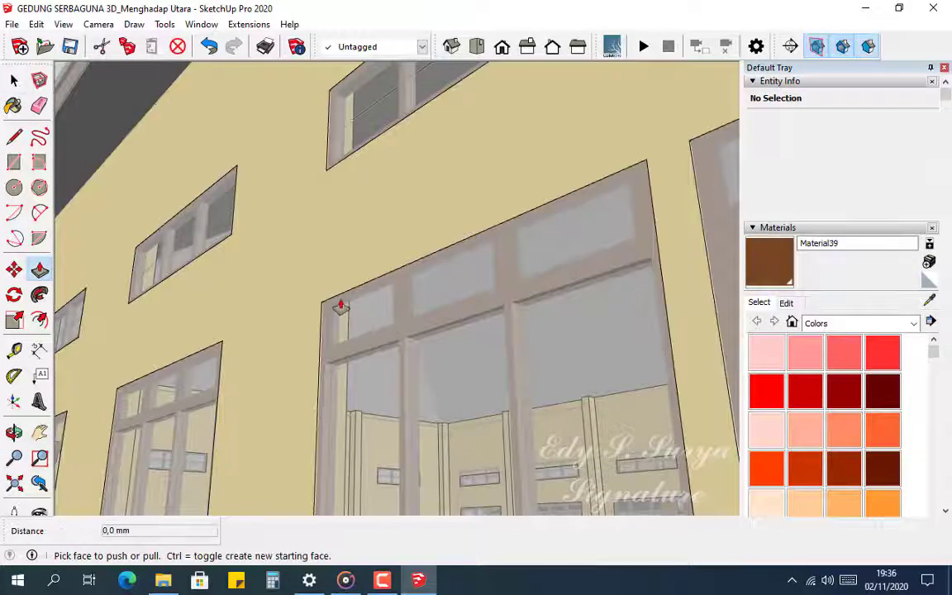
drag(340, 304, 223, 347)
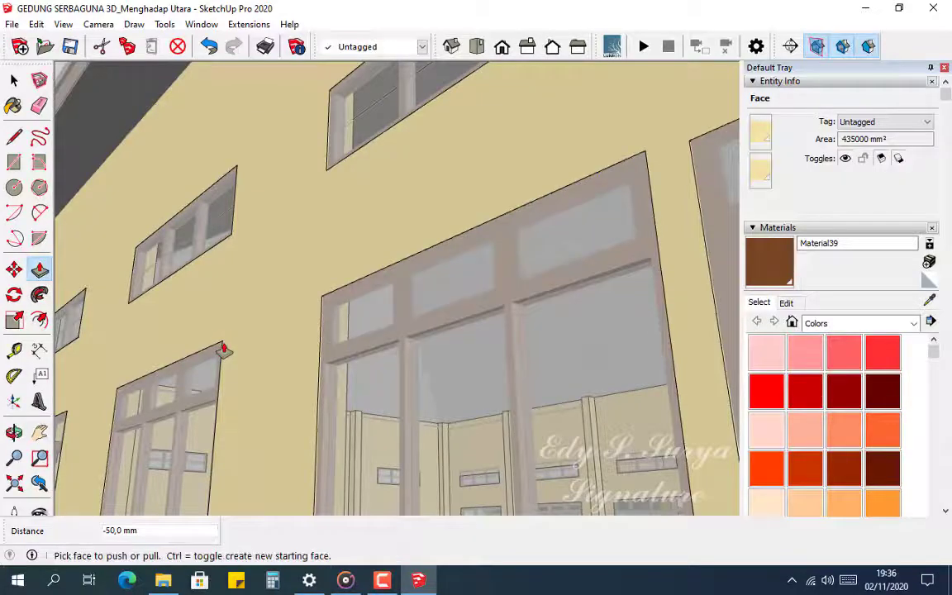
Pull the bottom face of the same lower three-bay window opening up 50 mm to meet the shifted frame
middle_drag(223, 347, 425, 484)
scroll(398, 480, up, 3)
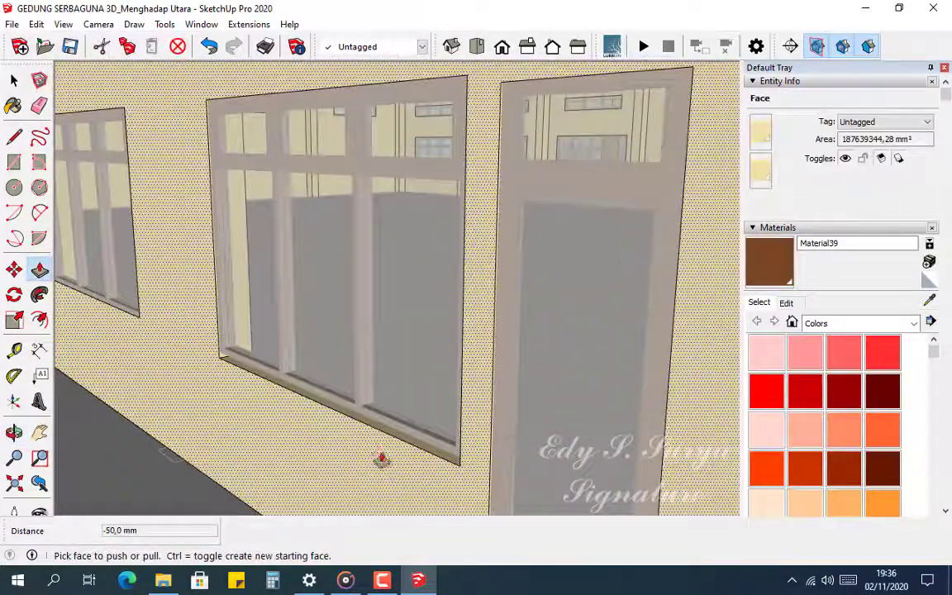
scroll(381, 459, up, 2)
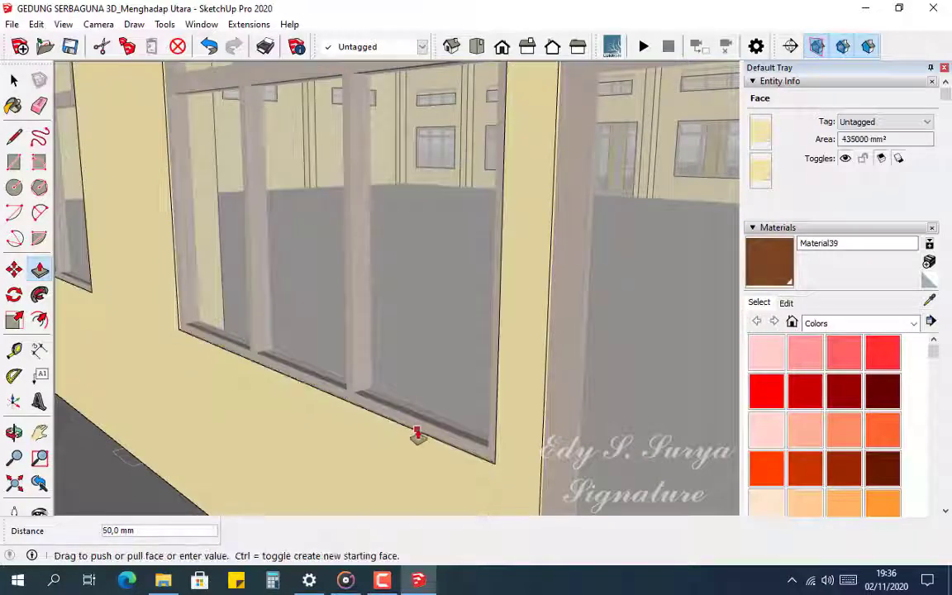
click(418, 436)
Examine how the shifted door's base and the single-bay high window above it fit their openings
scroll(414, 379, down, 3)
middle_drag(414, 378, 431, 229)
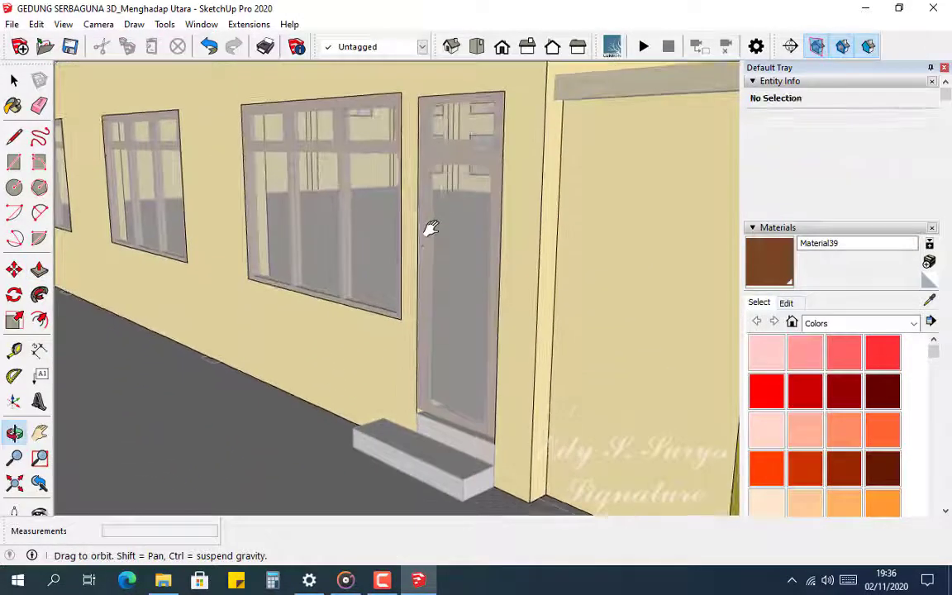
scroll(421, 317, up, 4)
middle_drag(434, 418, 424, 295)
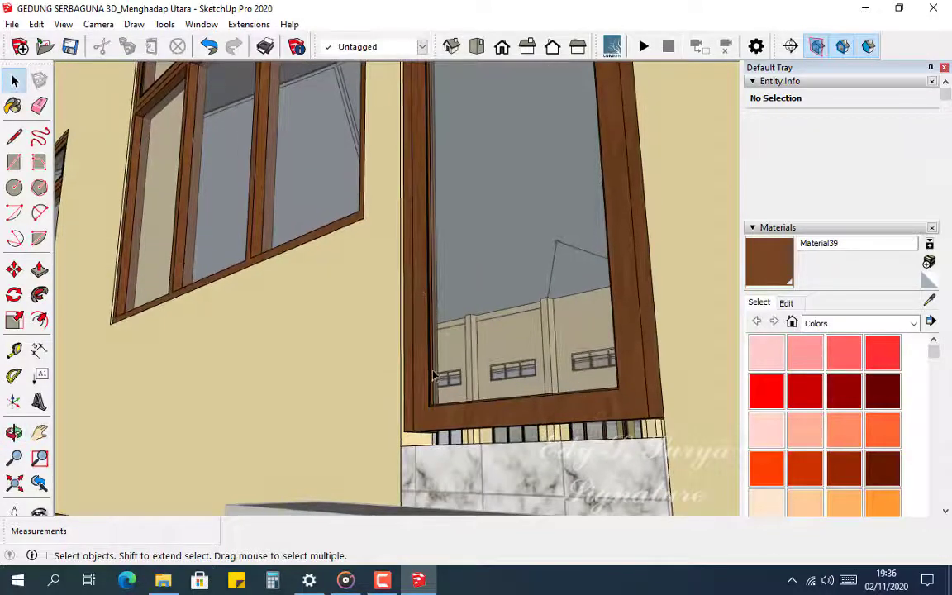
middle_drag(434, 380, 457, 478)
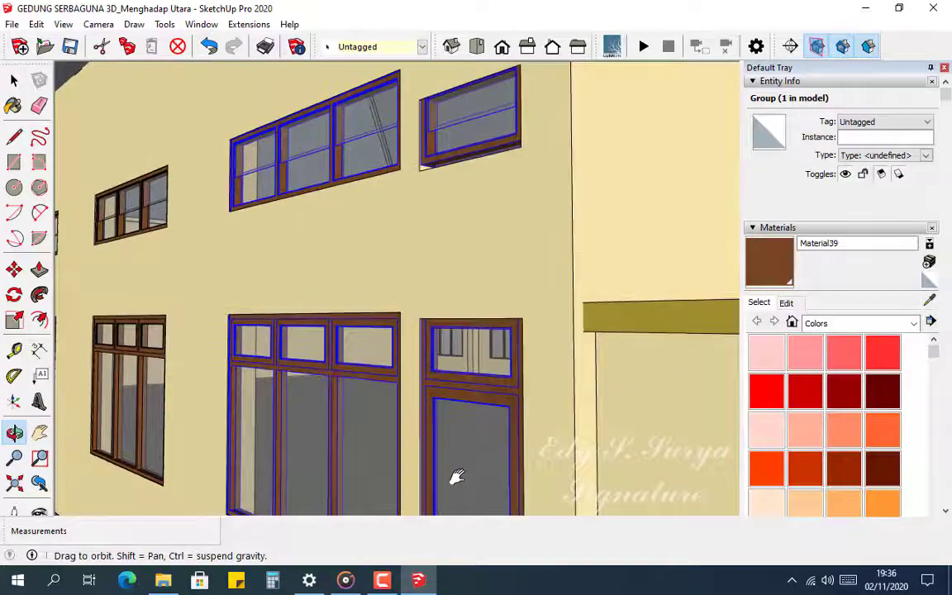
middle_drag(452, 250, 487, 277)
middle_drag(459, 171, 478, 330)
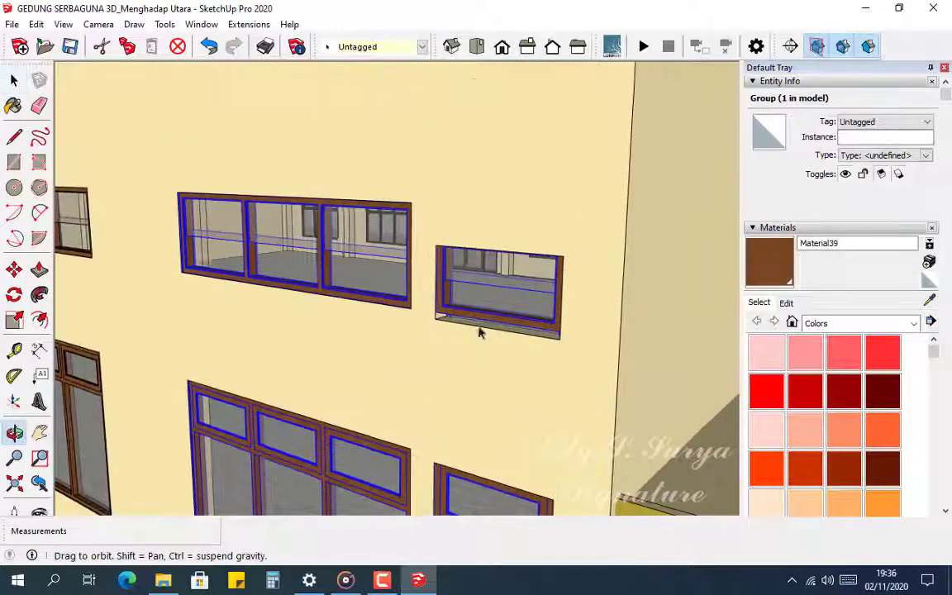
Open the wall group and push the single-bay high window opening's top face up 299 mm, level with the neighbouring three-bay high window
scroll(465, 226, up, 4)
key(p)
middle_drag(477, 241, 397, 85)
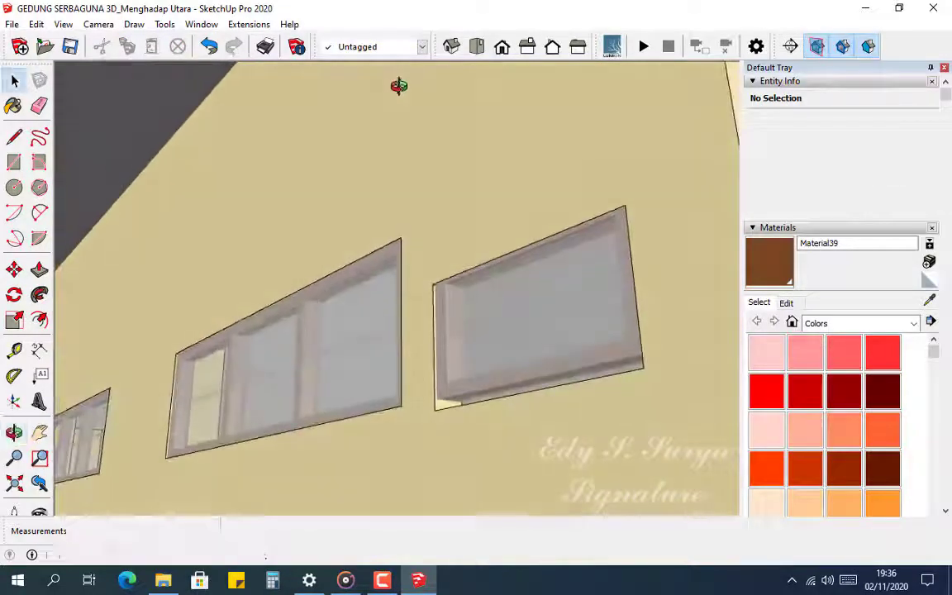
click(490, 264)
click(402, 244)
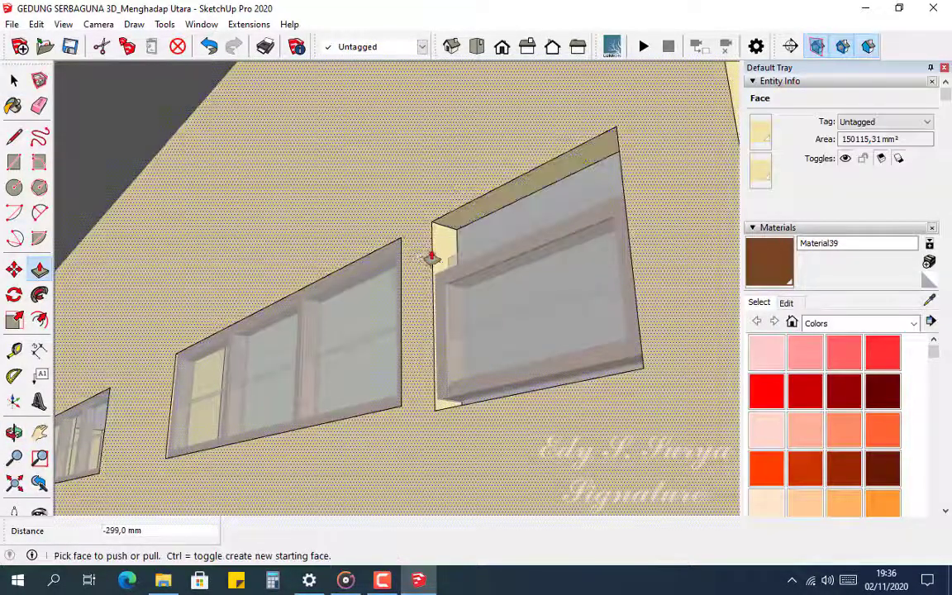
Pull the bottom face of the same single-bay high window opening up 50 mm to meet its frame, and leave the wall group
middle_drag(453, 283, 506, 429)
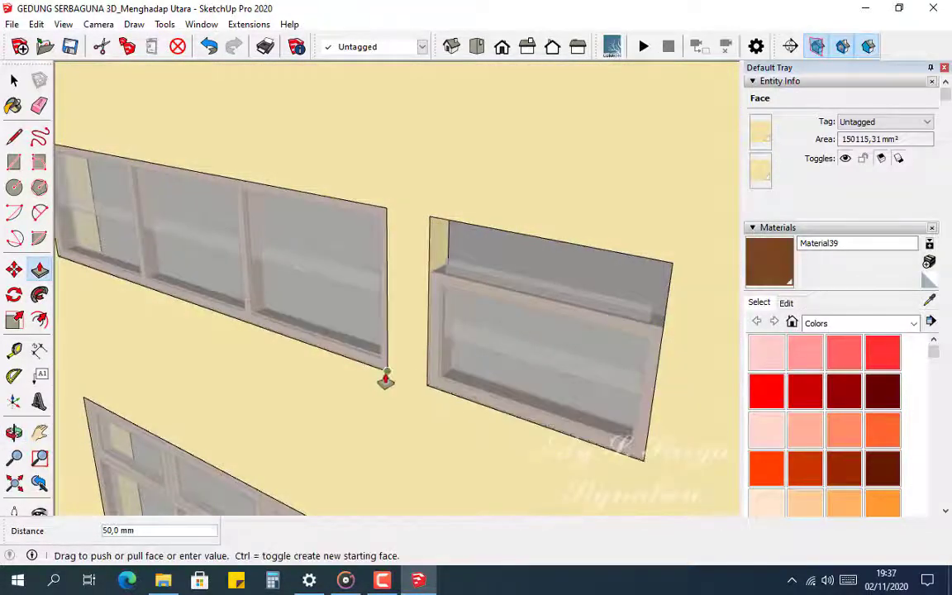
click(393, 389)
middle_drag(393, 389, 441, 238)
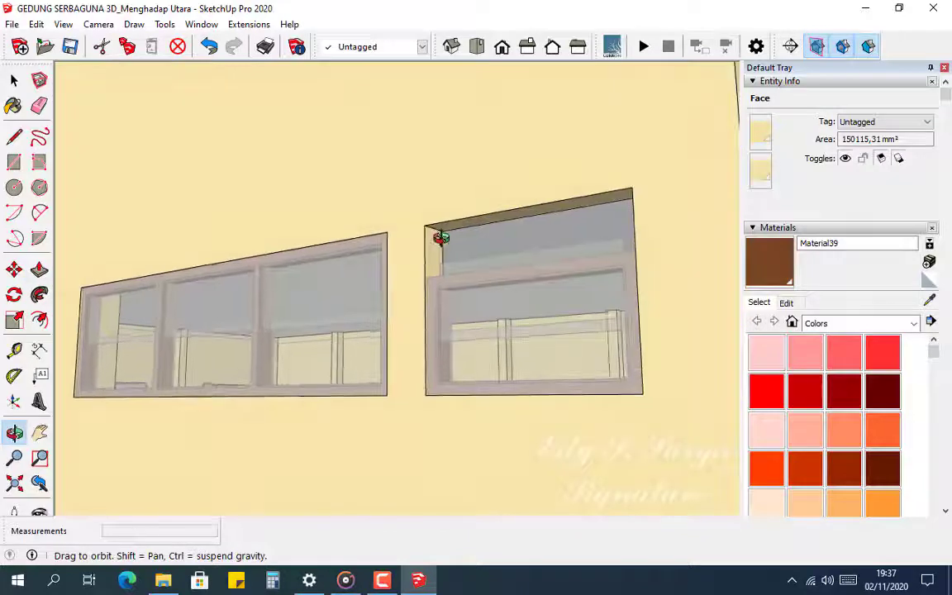
scroll(488, 286, up, 2)
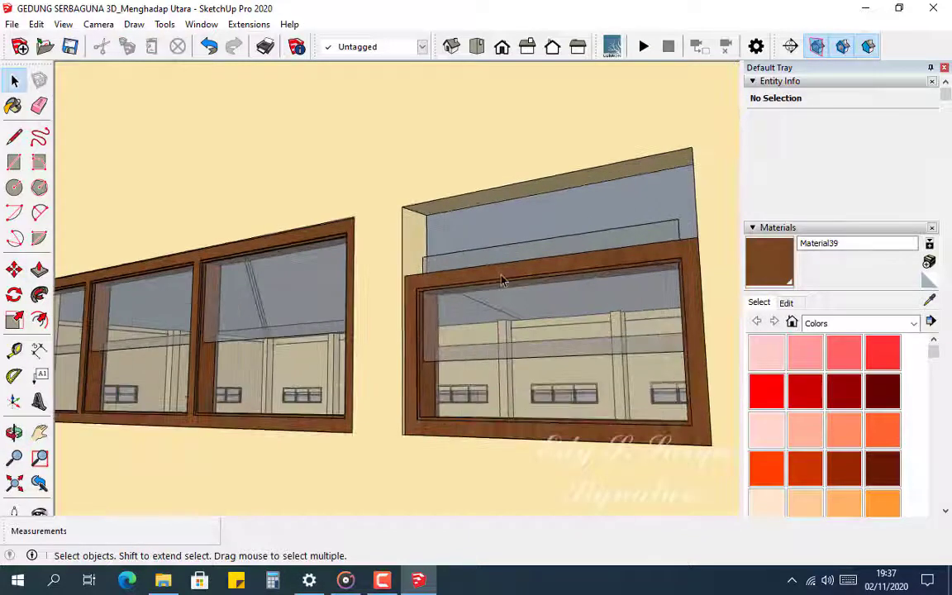
Open the single-bay high window's frame down to its geometry and move its upper rail up to the top corner of the raised opening
double_click(501, 281)
click(509, 278)
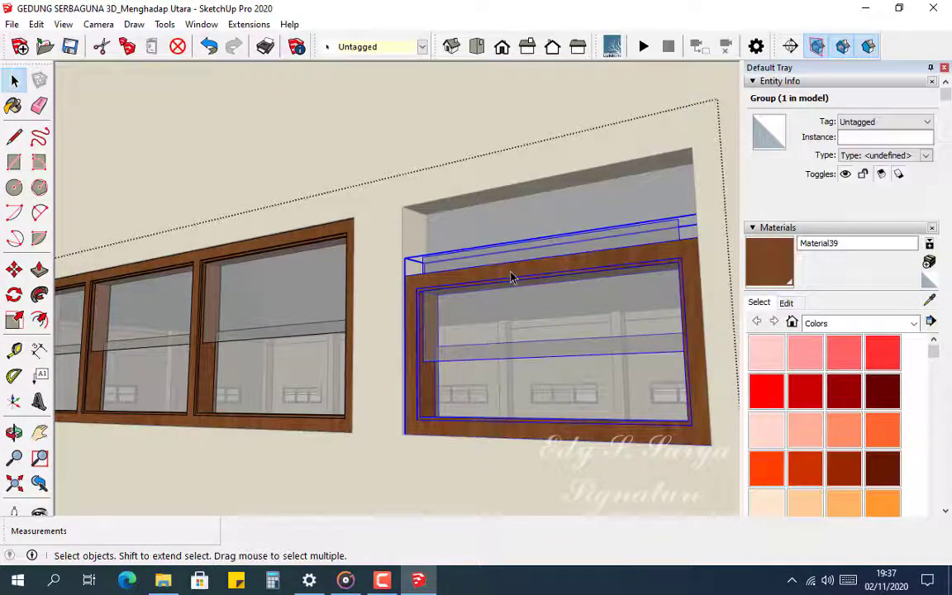
double_click(509, 277)
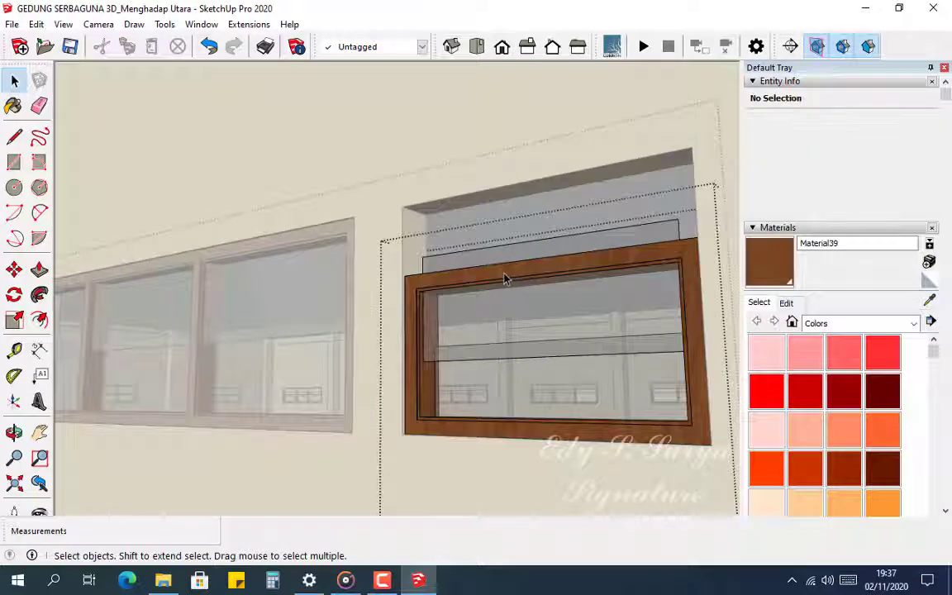
click(503, 278)
double_click(500, 279)
click(499, 274)
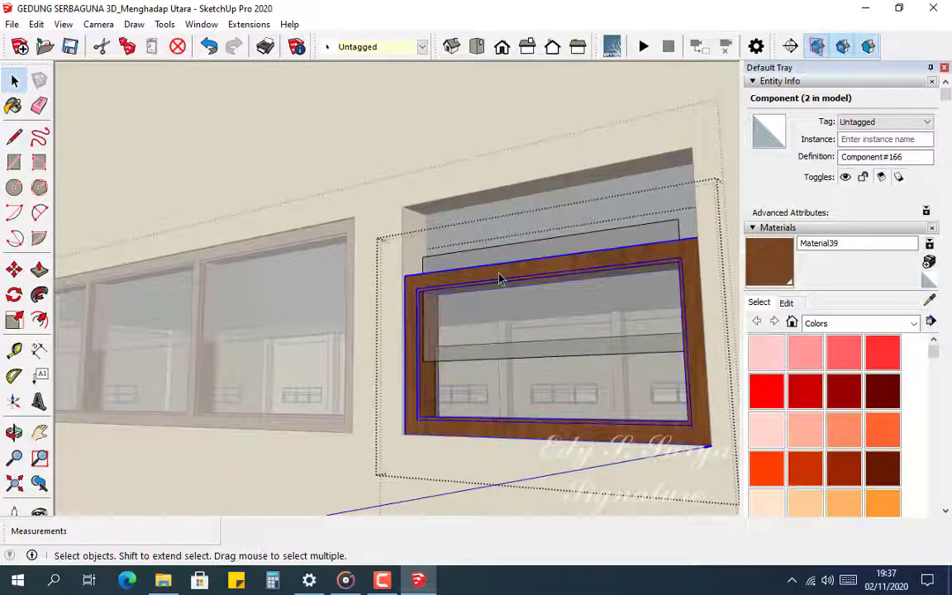
double_click(500, 274)
click(500, 274)
click(499, 278)
scroll(499, 278, down, 1)
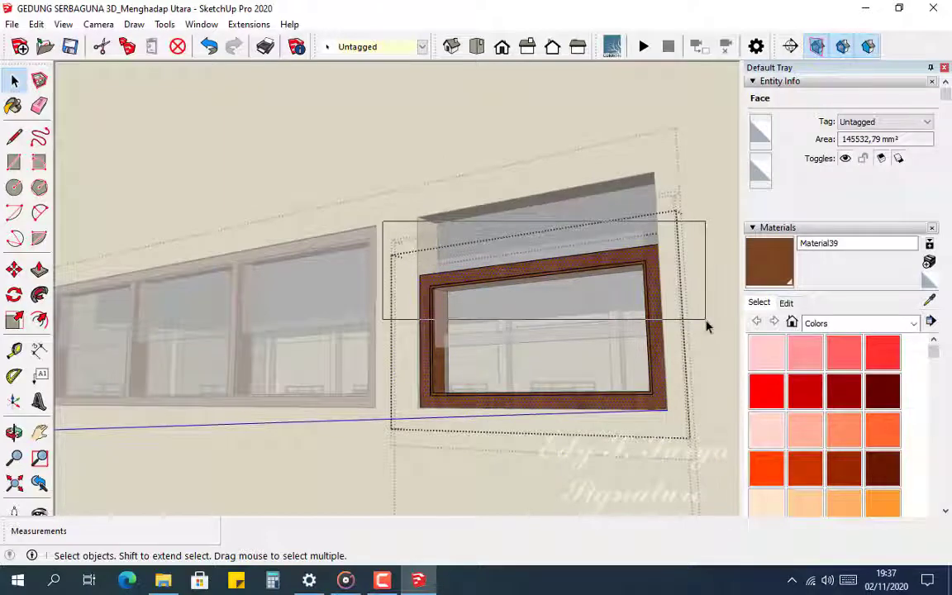
triple_click(442, 275)
scroll(435, 277, up, 3)
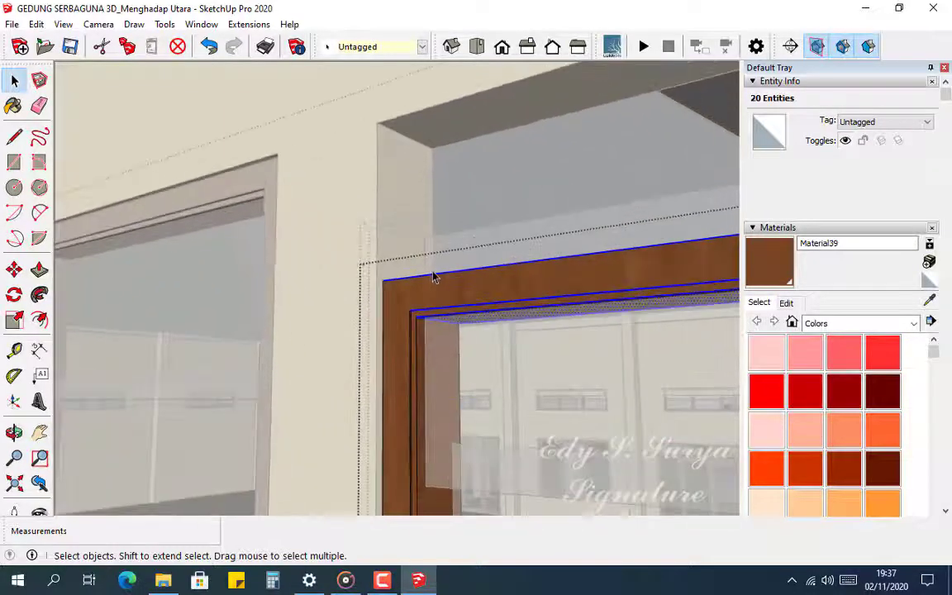
click(388, 278)
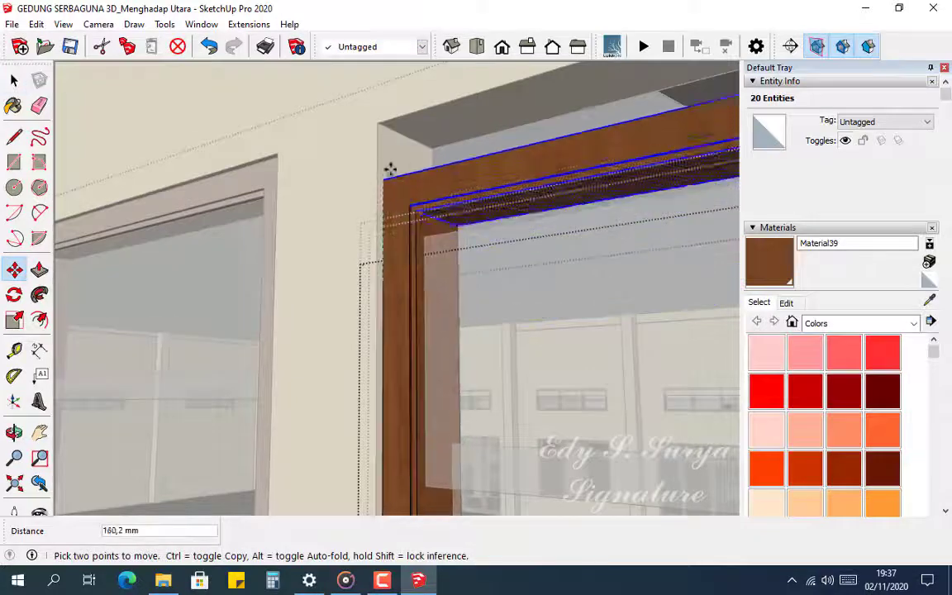
scroll(395, 231, down, 2)
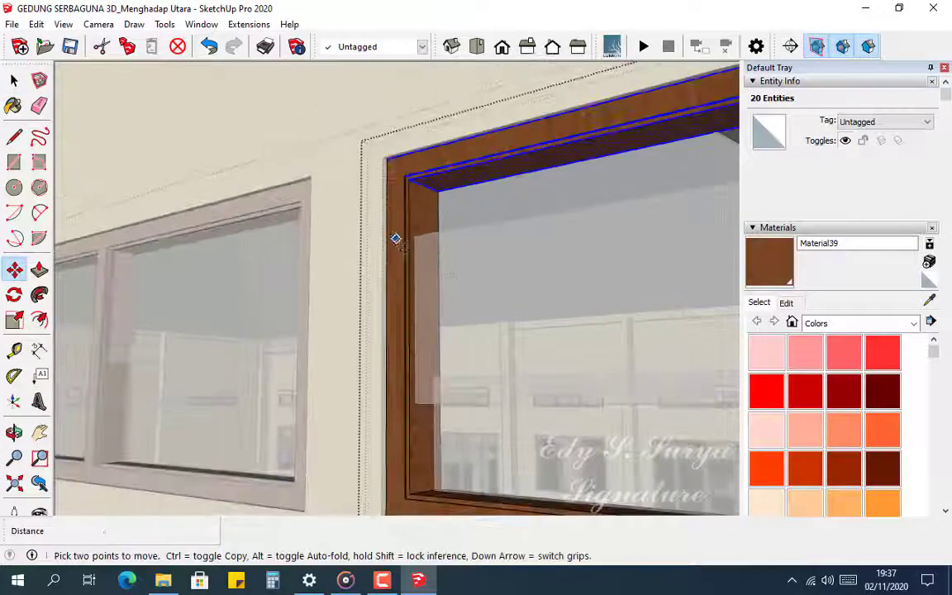
middle_drag(395, 238, 455, 273)
Leave the frame and move the high window's glass pane up 124.5 mm, from its upper corner to the frame's inner upper corner
key(space)
click(445, 269)
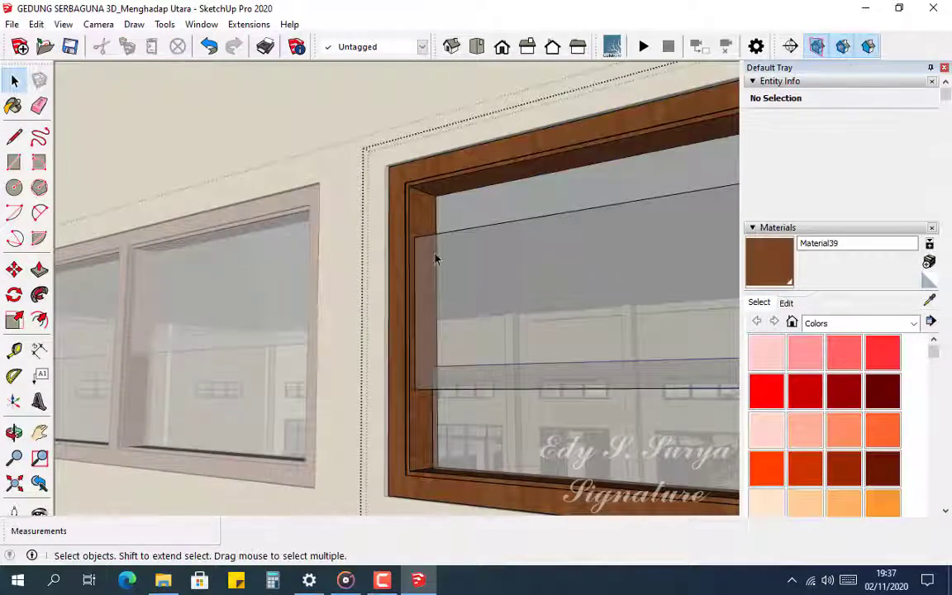
click(436, 259)
scroll(435, 258, up, 2)
key(m)
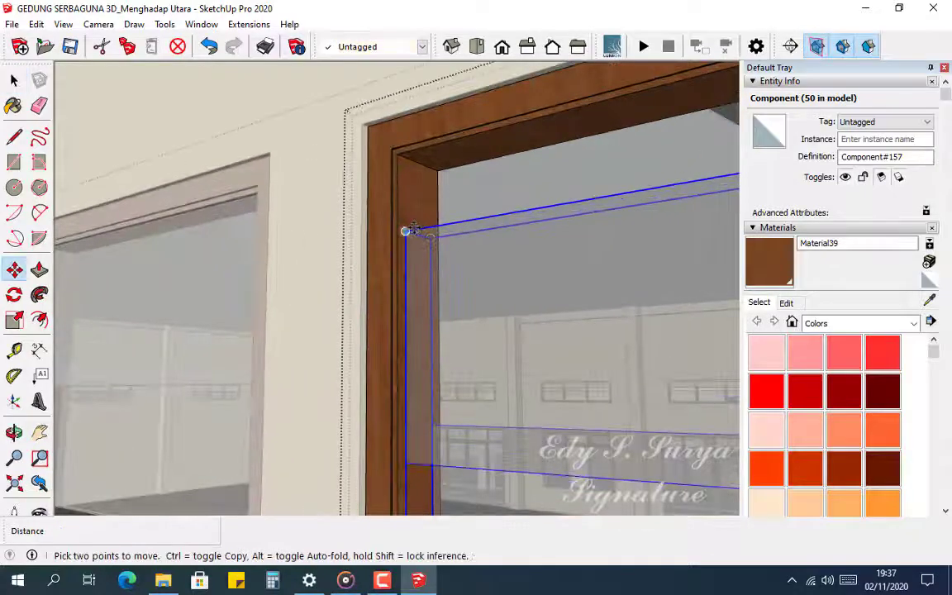
click(405, 232)
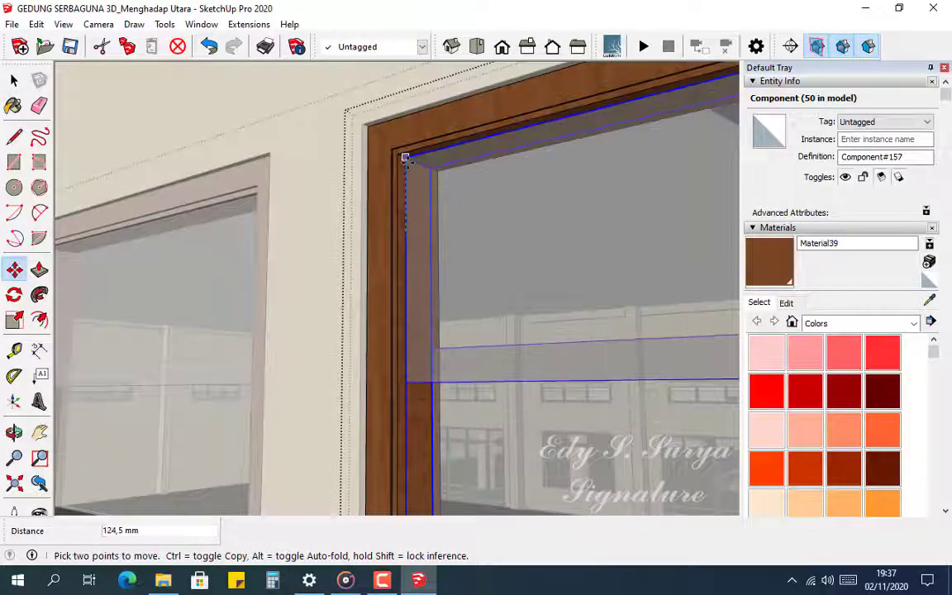
scroll(390, 233, down, 3)
middle_drag(394, 272, 420, 364)
scroll(395, 280, down, 4)
shift+middle_drag(408, 308, 433, 120)
middle_drag(456, 296, 422, 183)
key(space)
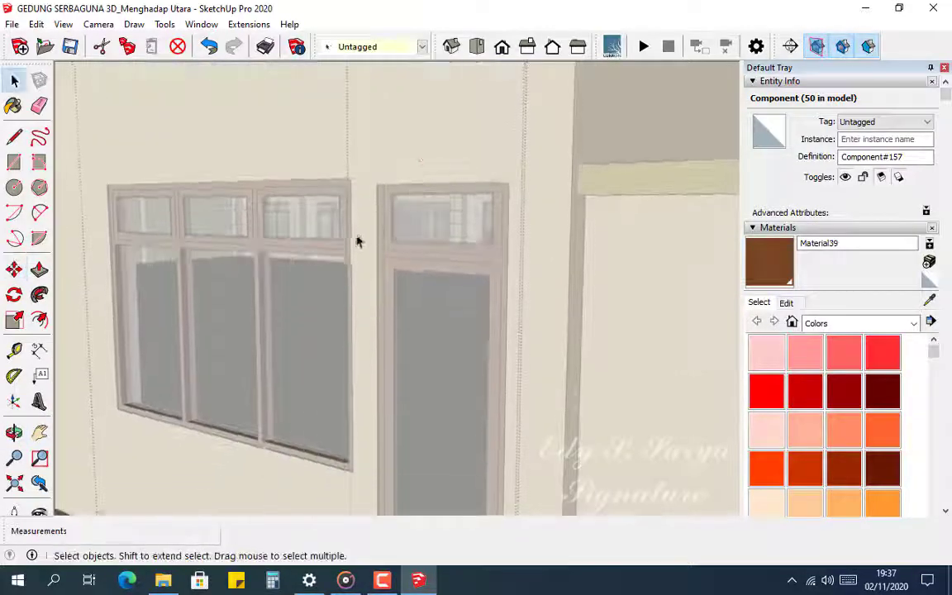
Move the door component down 50 mm, from its lower corner to the base of the wall opening
scroll(357, 244, down, 3)
scroll(378, 502, up, 5)
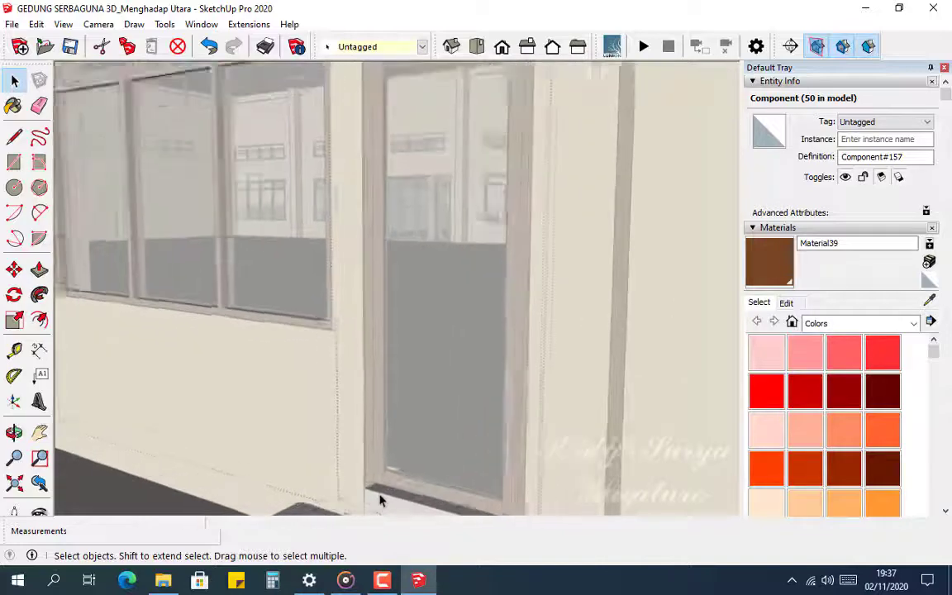
scroll(380, 495, up, 2)
double_click(380, 487)
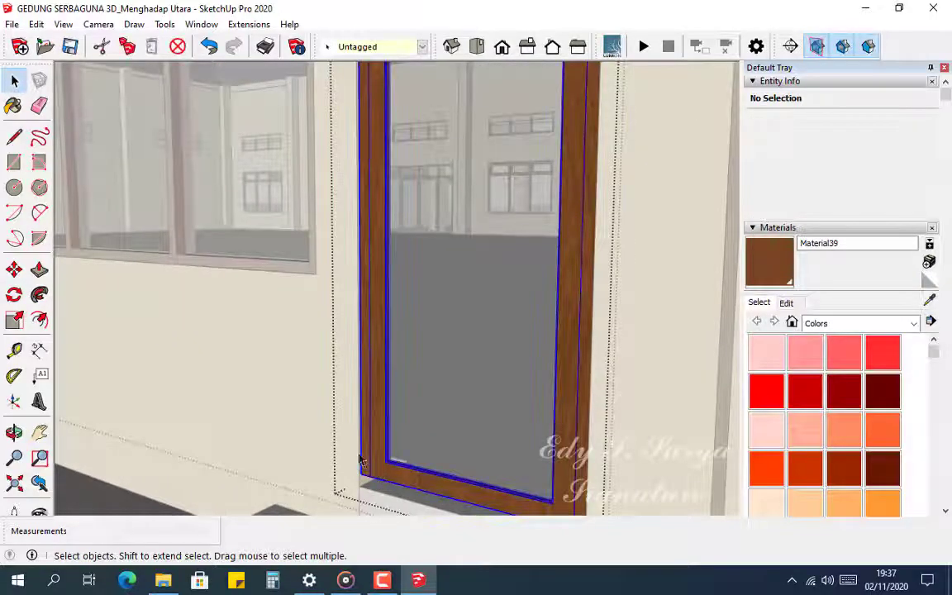
click(361, 461)
scroll(372, 378, down, 4)
scroll(384, 378, up, 3)
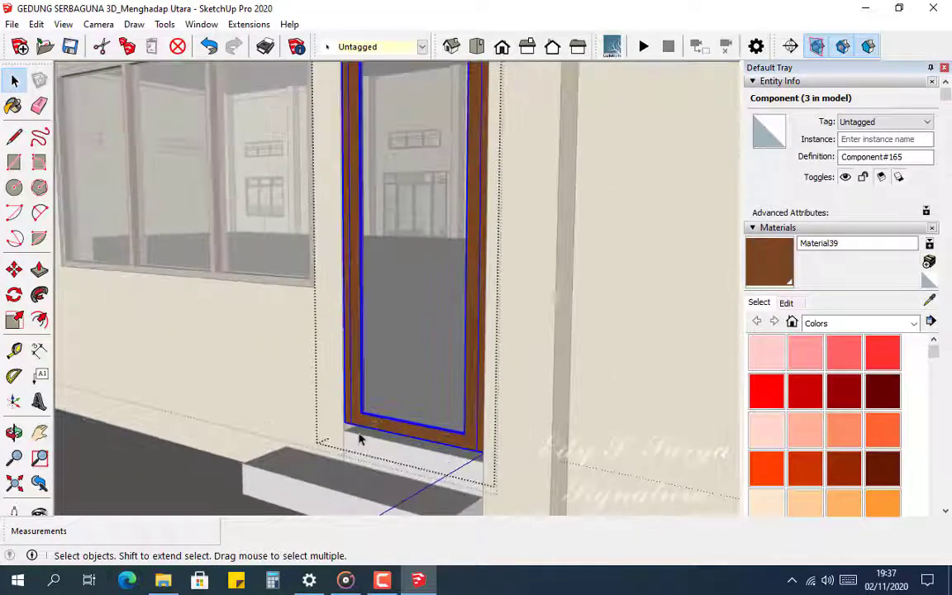
scroll(359, 439, up, 5)
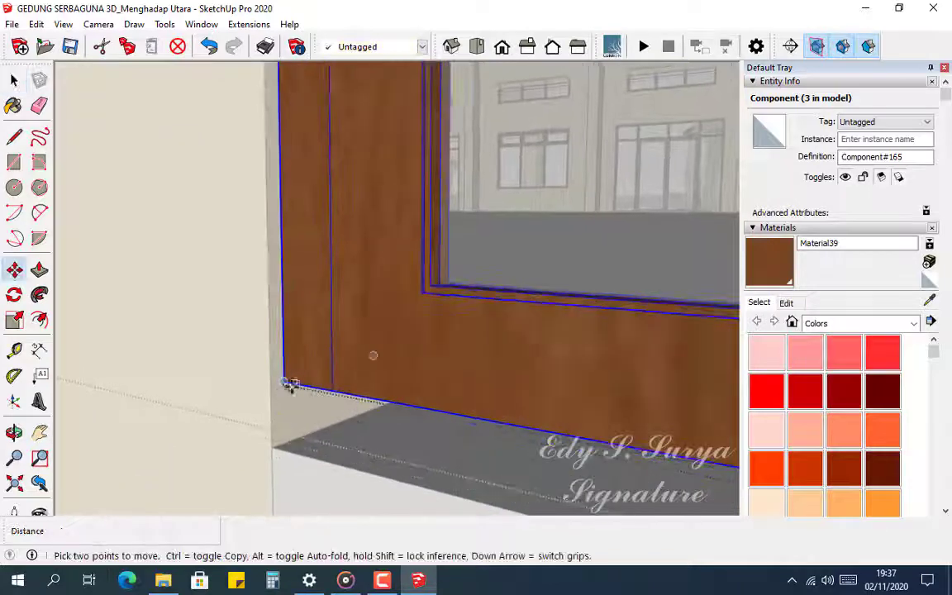
click(284, 383)
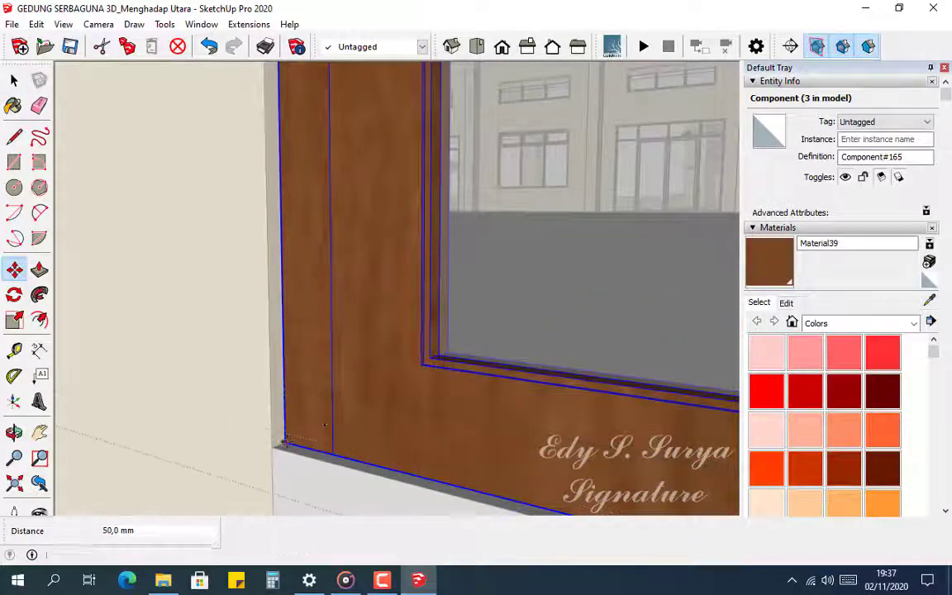
Open the wall group, push the door opening's top face up 50 mm, level with the neighbouring lower window, and leave the group
scroll(330, 414, down, 6)
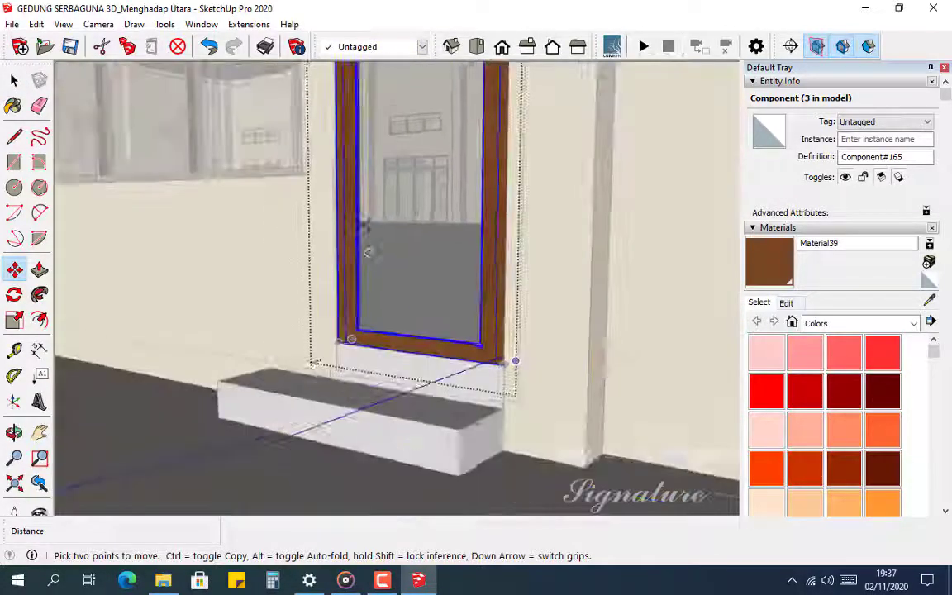
mouse_move(361, 330)
middle_down()
mouse_move(372, 258)
mouse_move(402, 479)
middle_up()
shift+middle_drag(411, 207, 355, 454)
mouse_move(361, 371)
middle_down()
mouse_move(350, 281)
mouse_move(532, 290)
mouse_move(467, 324)
mouse_move(361, 425)
middle_up()
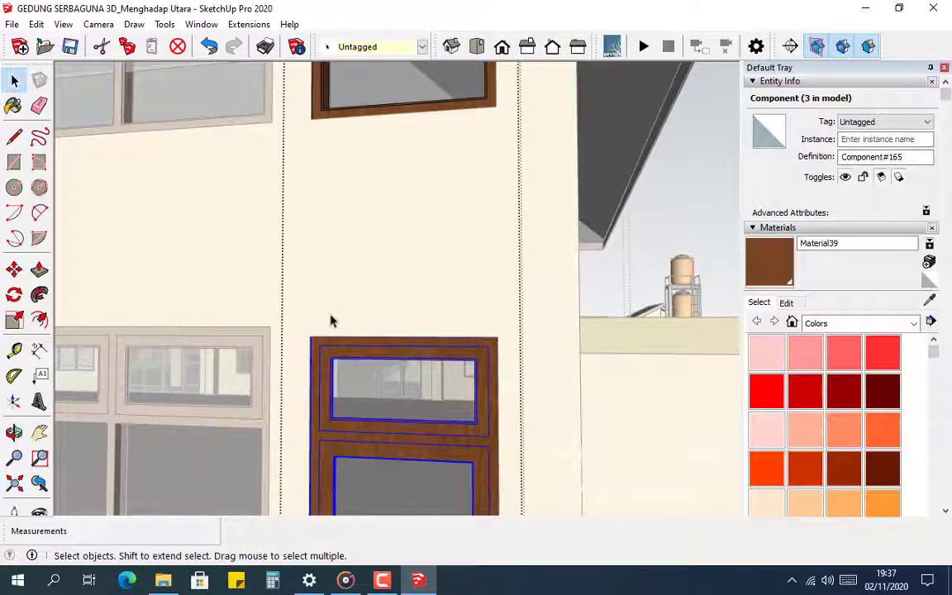
middle_drag(331, 321, 356, 313)
click(356, 309)
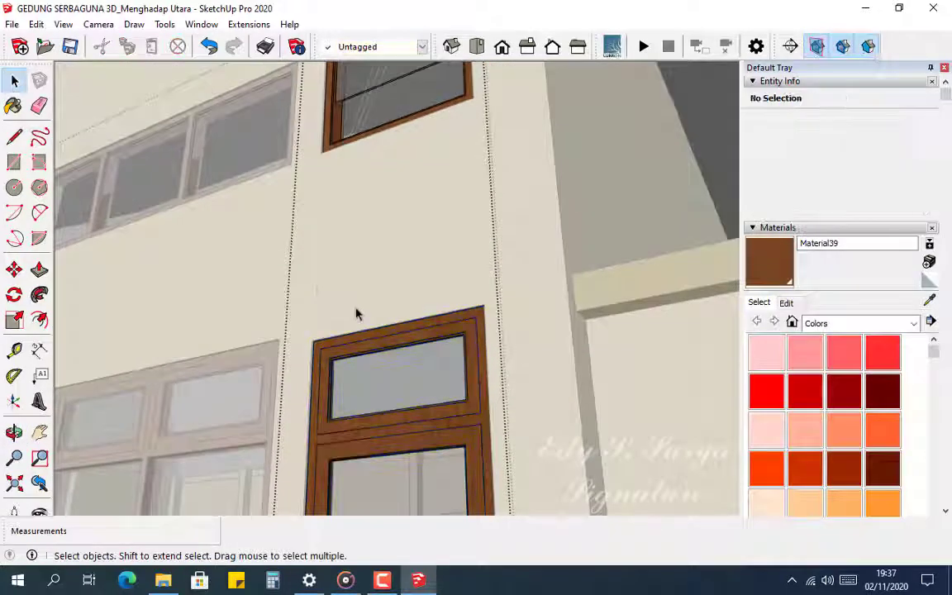
click(334, 320)
double_click(341, 316)
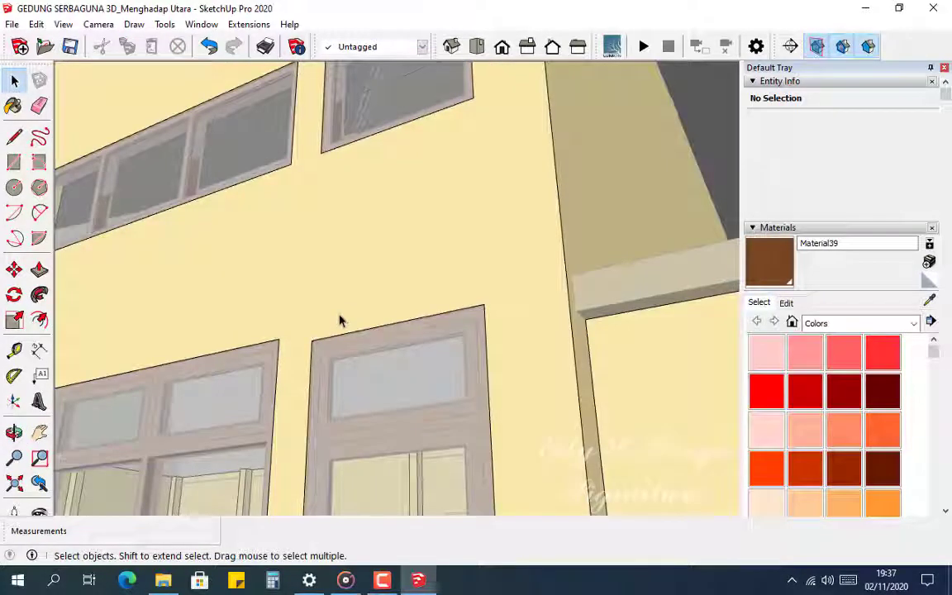
click(329, 351)
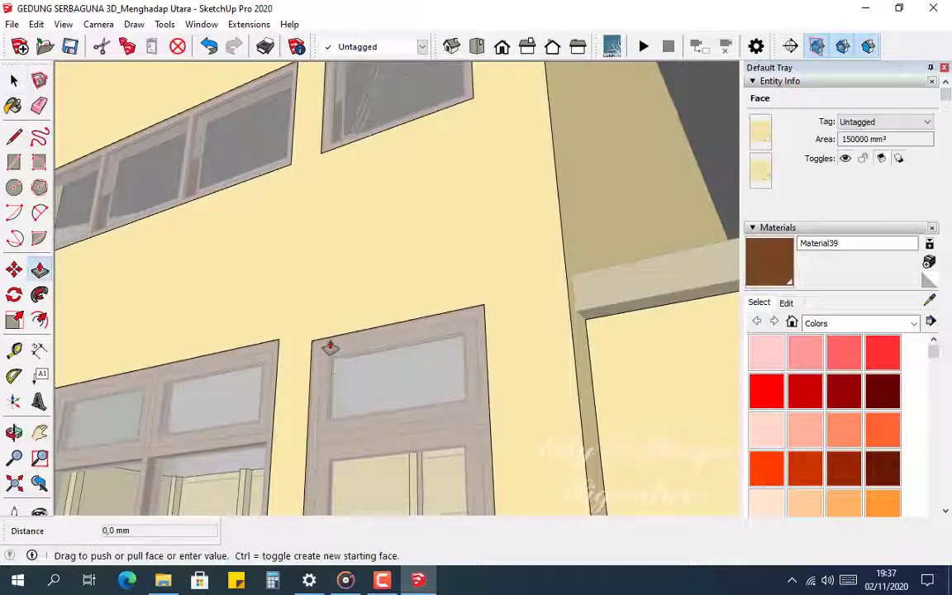
click(281, 344)
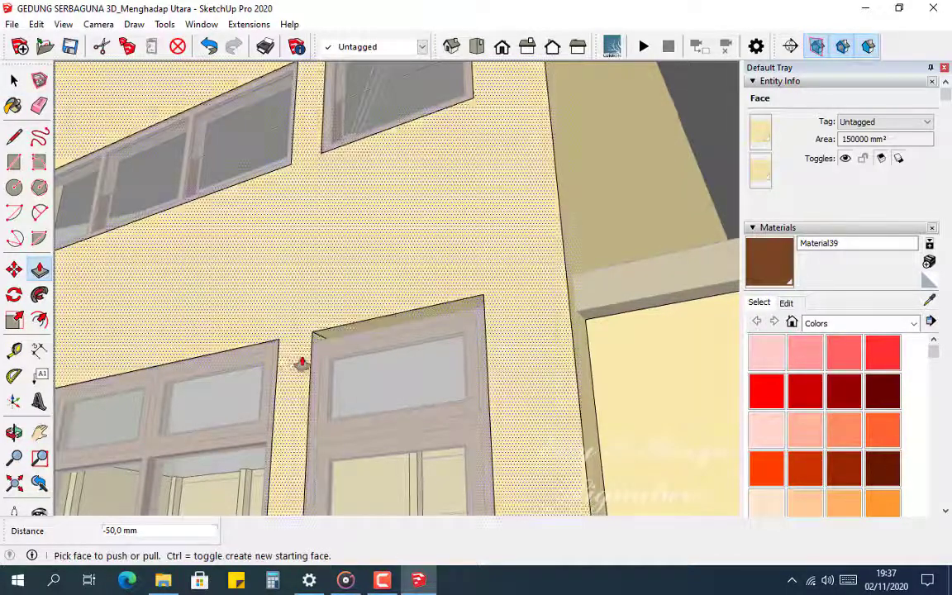
key(space)
click(339, 385)
Open the door component's outer frame down to its geometry and move its upper part, including the transom, up 51 mm to the raised opening's top corner
scroll(333, 428, up, 3)
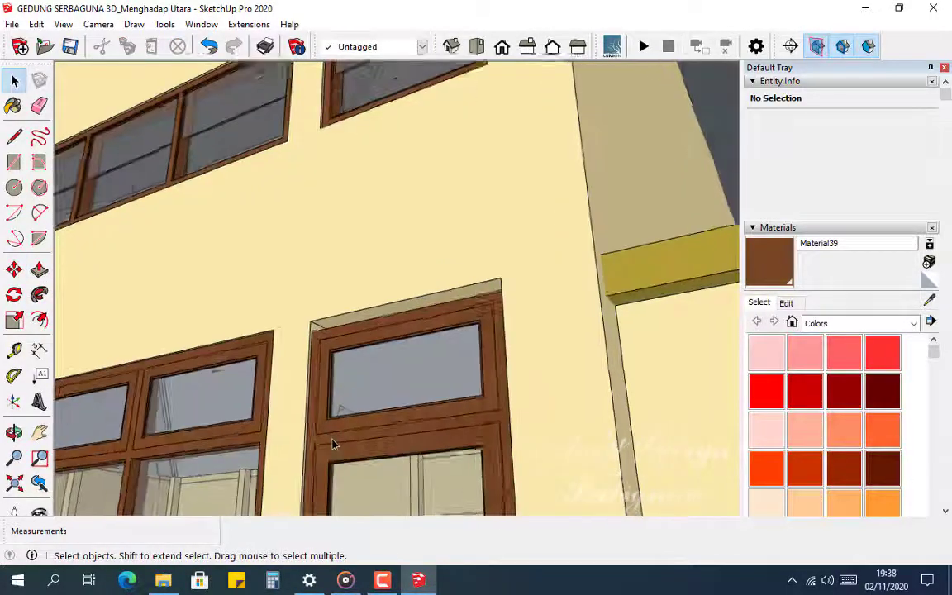
double_click(323, 329)
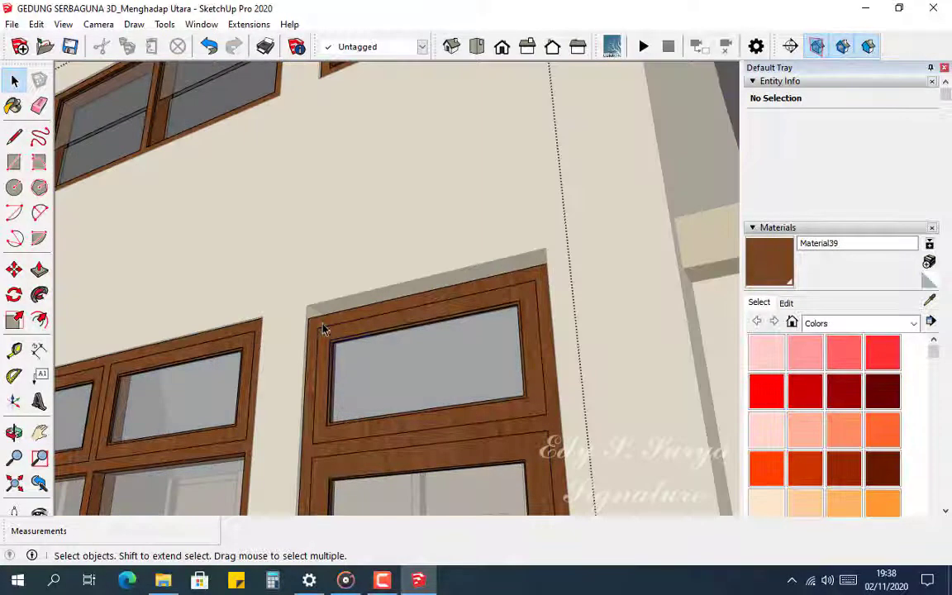
click(323, 329)
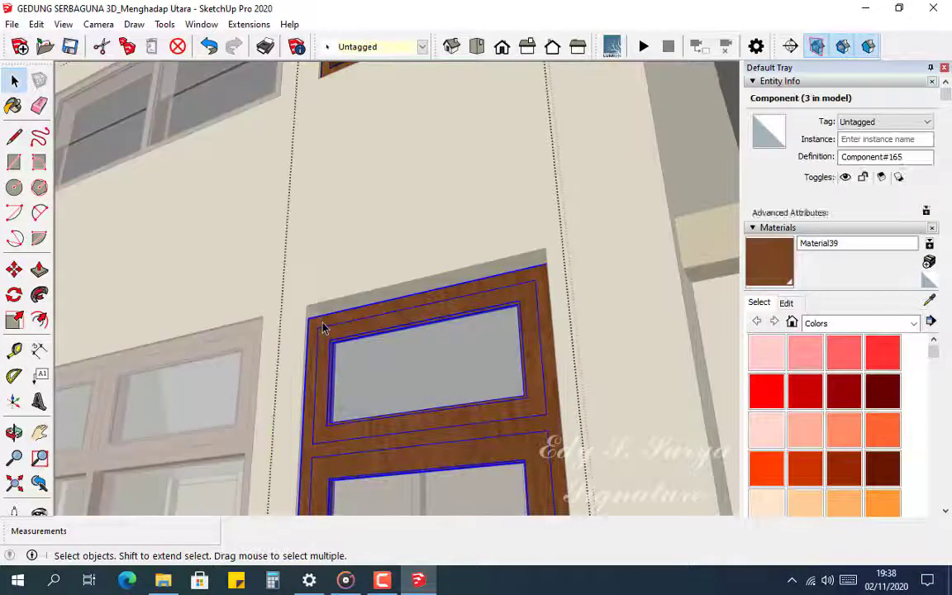
double_click(323, 329)
double_click(323, 328)
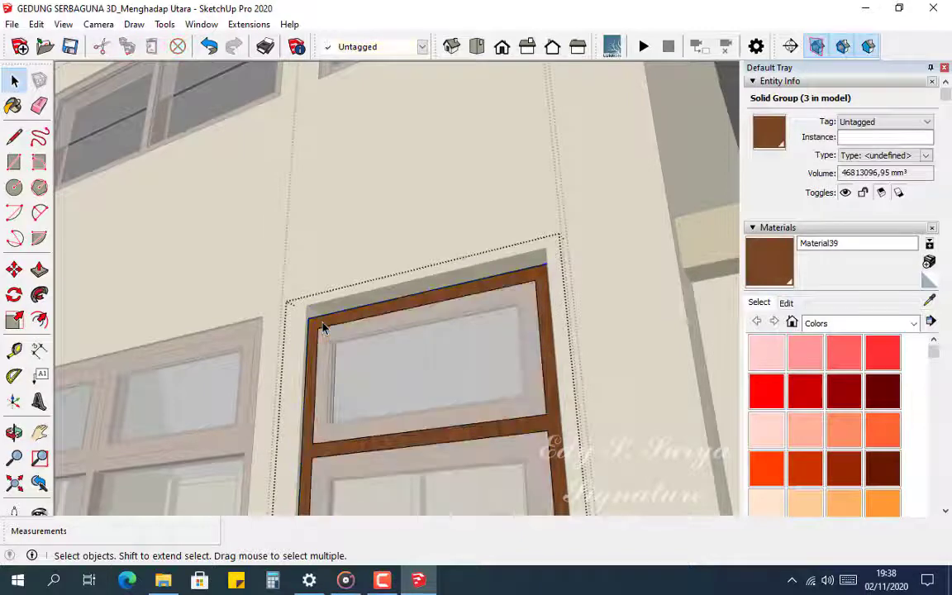
click(320, 327)
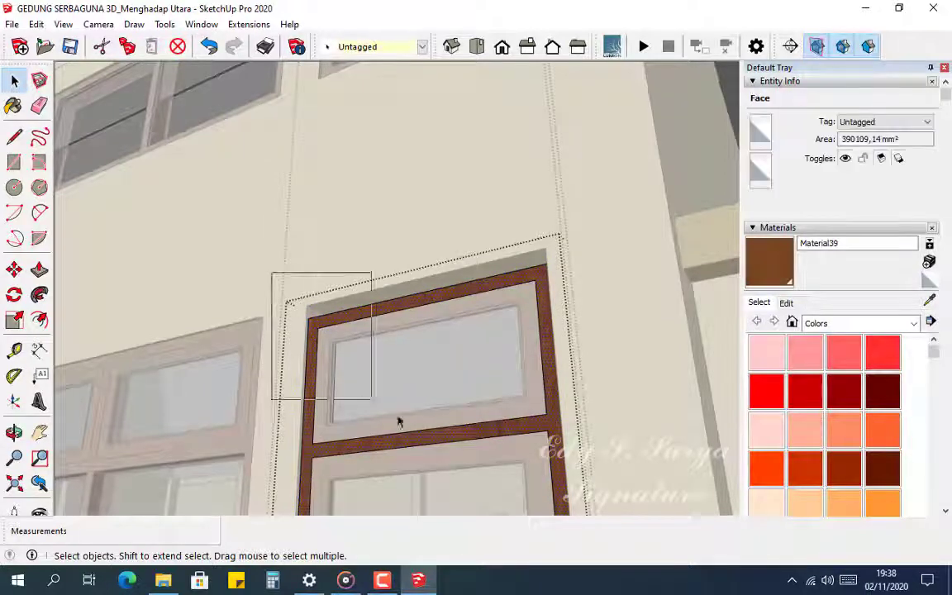
drag(620, 479, 622, 481)
middle_drag(409, 390, 523, 468)
shift+middle_drag(404, 448, 428, 443)
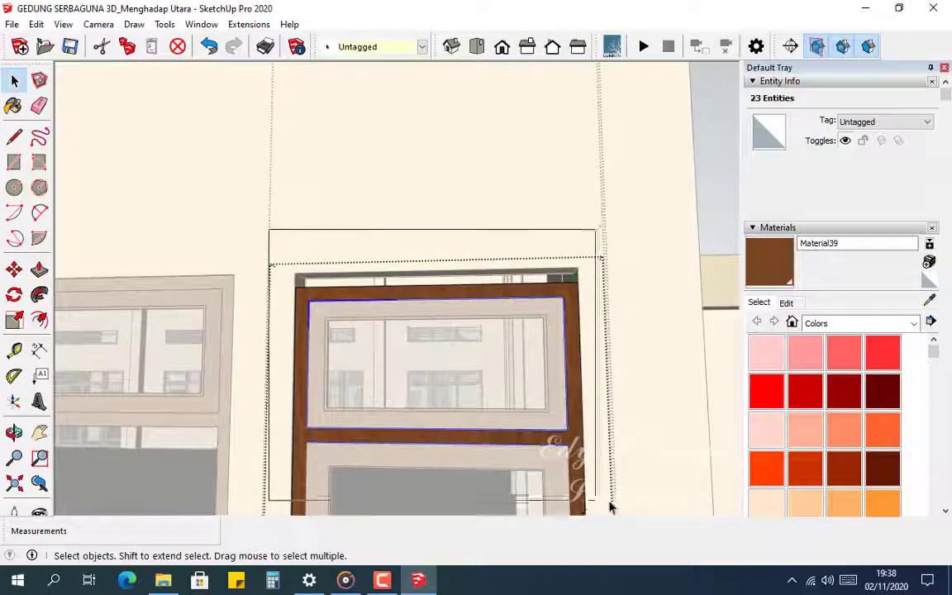
drag(609, 502, 630, 505)
scroll(562, 443, up, 3)
middle_drag(433, 400, 304, 261)
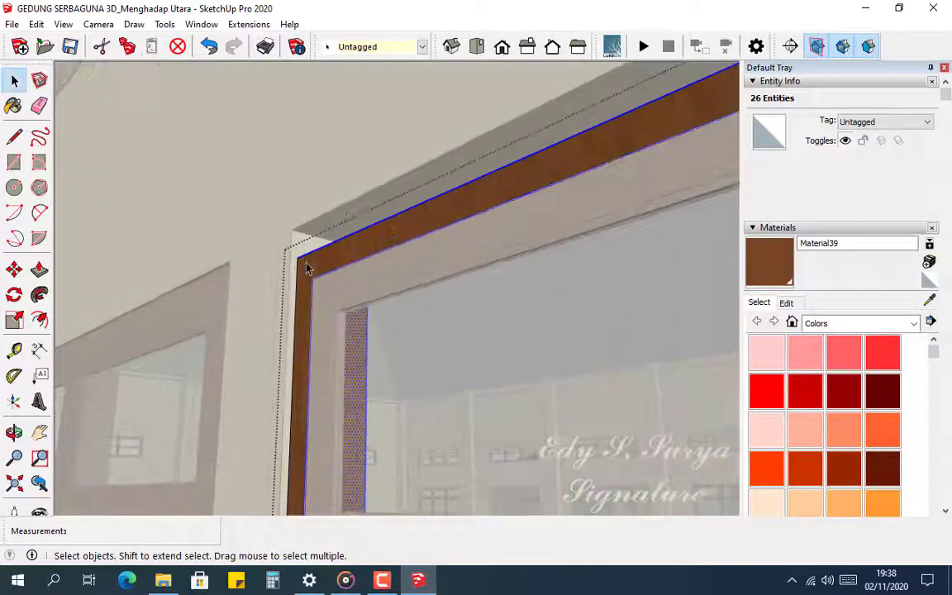
click(299, 259)
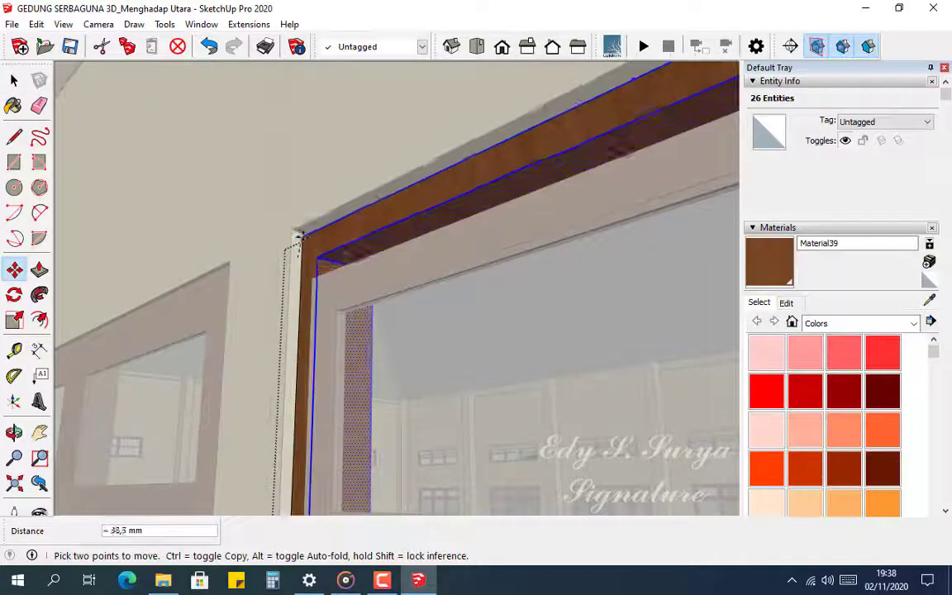
scroll(299, 231, up, 2)
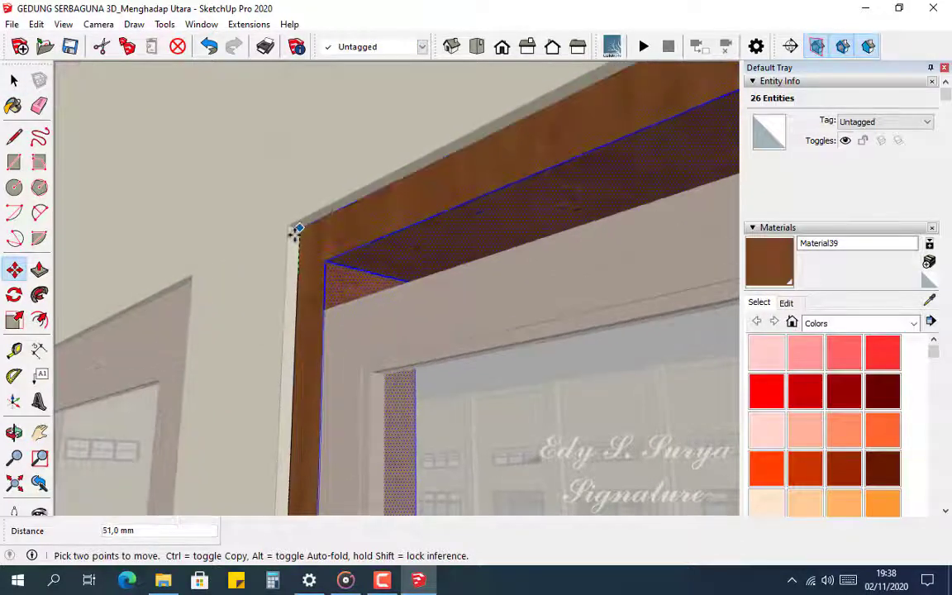
click(299, 229)
scroll(285, 319, down, 5)
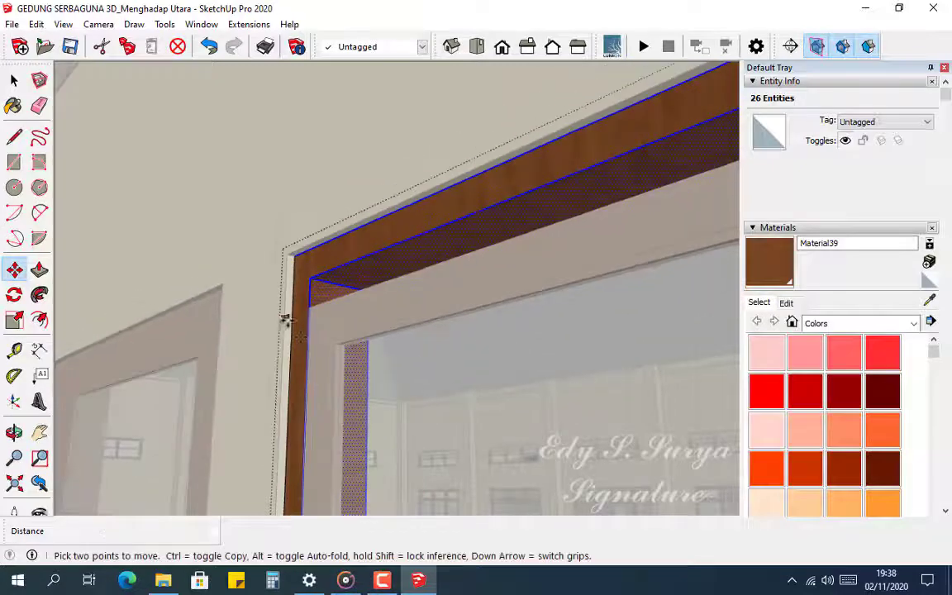
Leave the frame geometry and move the glazed sash above the door up to the frame's inner upper corner
key(space)
click(326, 349)
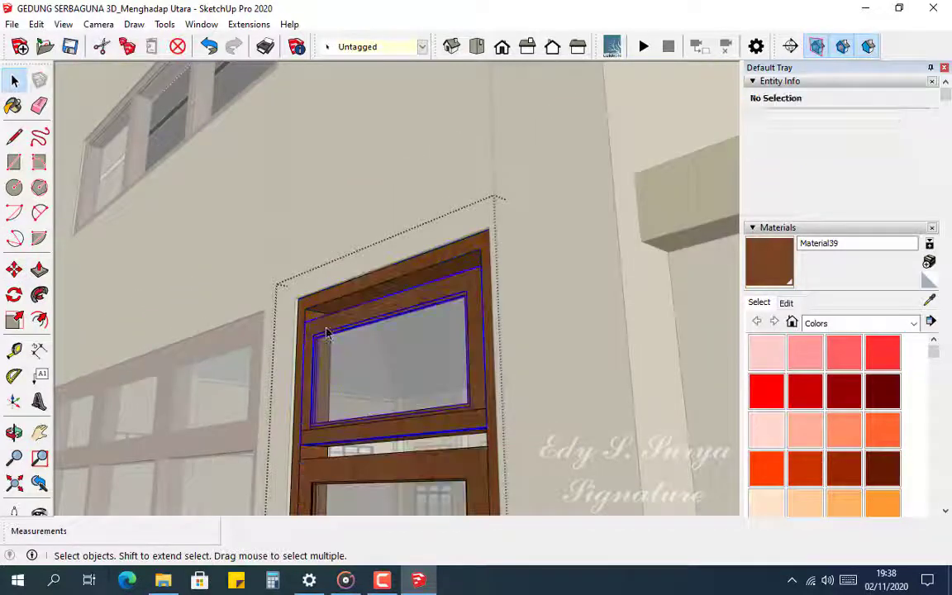
scroll(327, 350, up, 2)
scroll(353, 391, up, 2)
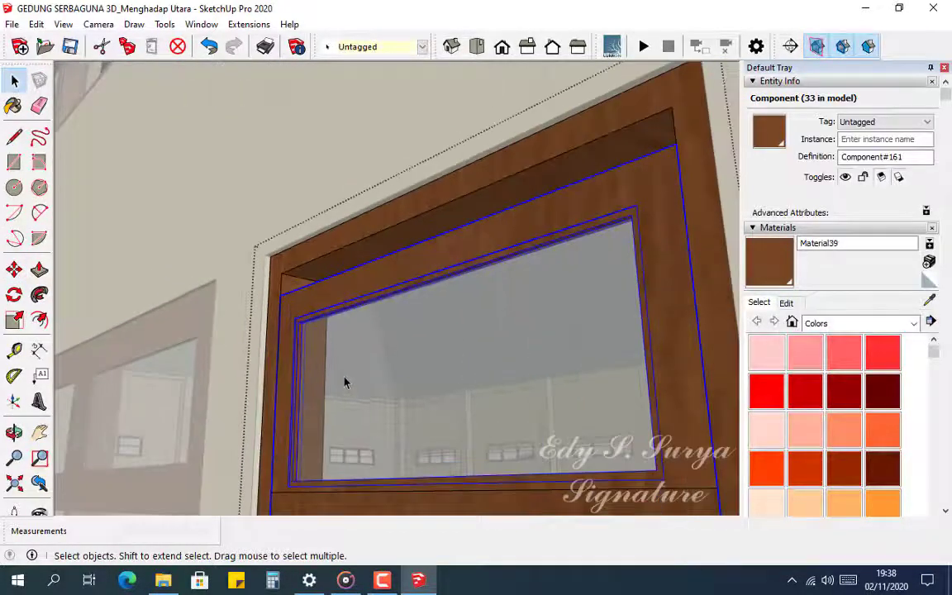
scroll(297, 351, up, 3)
key(m)
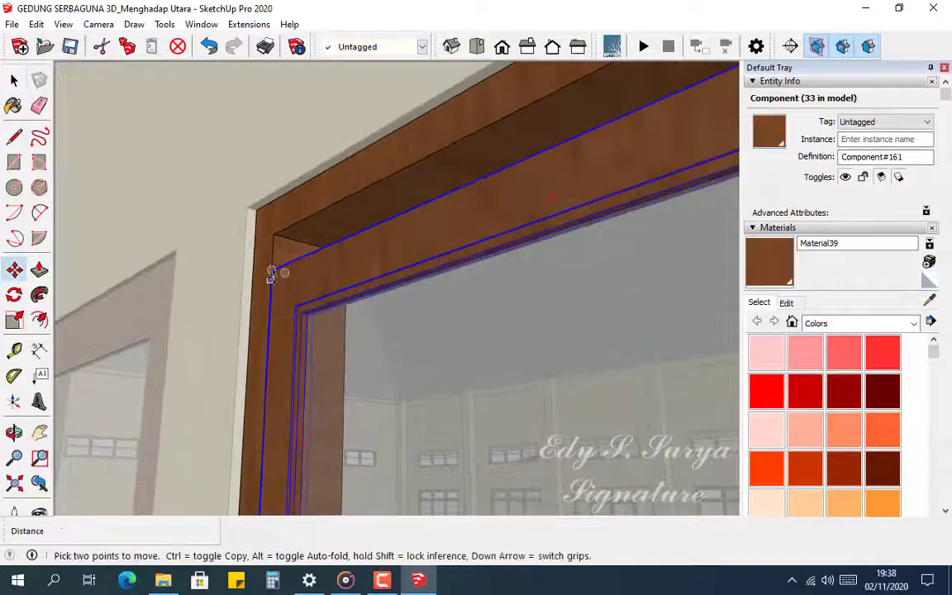
click(271, 271)
click(274, 233)
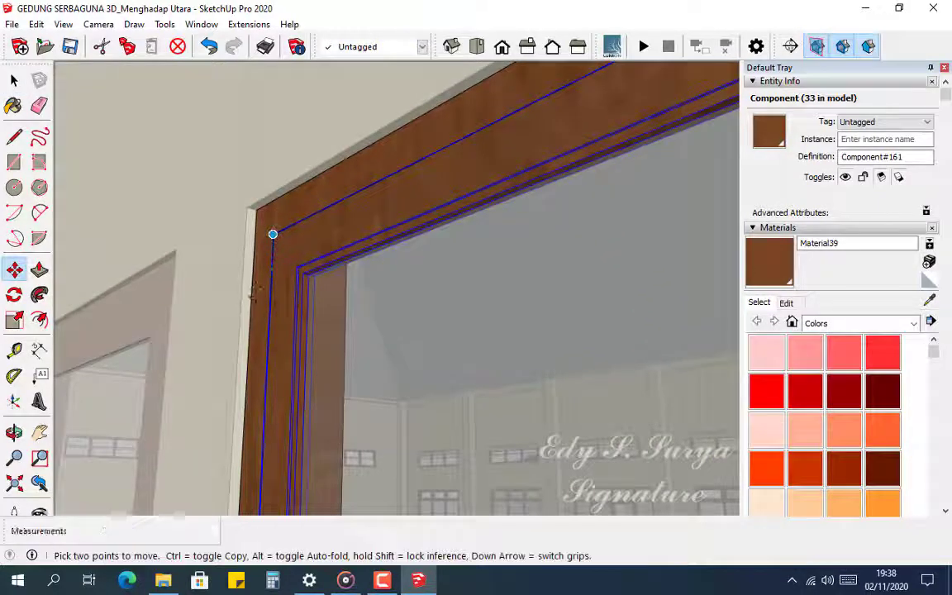
scroll(254, 305, down, 3)
middle_drag(283, 355, 289, 248)
key(space)
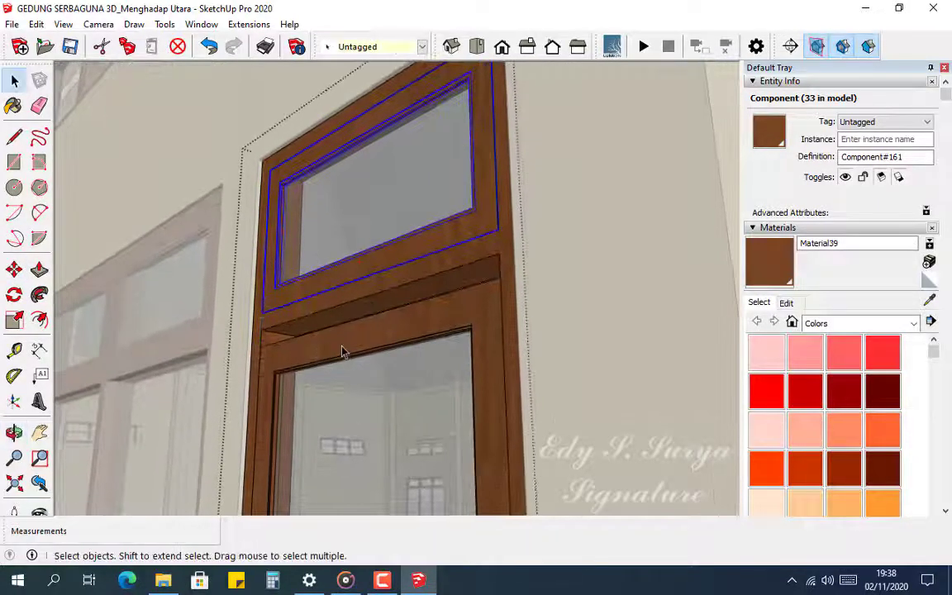
Open the door leaf's frame down to its geometry and move its upper rail up to the underside of the transom
double_click(343, 352)
middle_drag(343, 352, 447, 374)
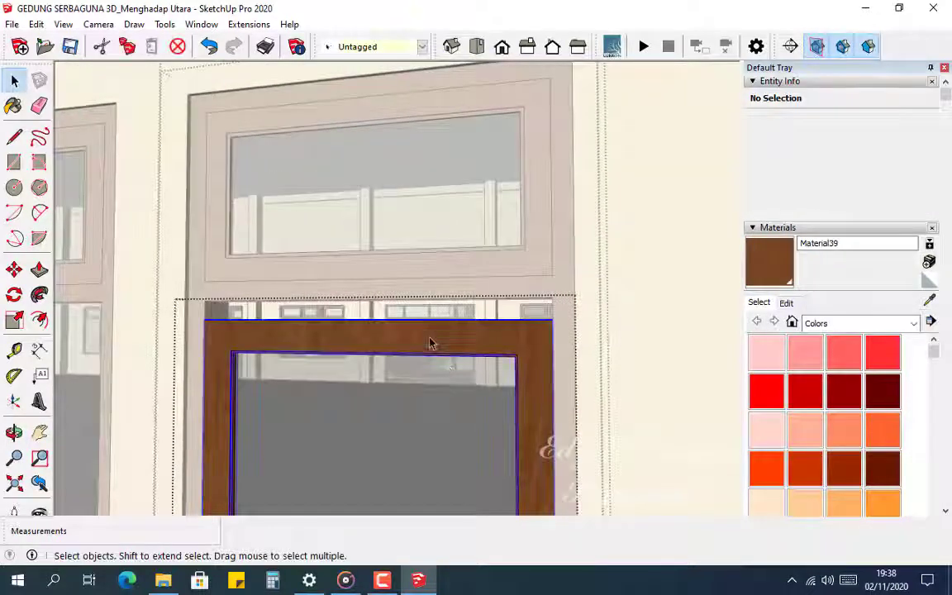
double_click(429, 339)
triple_click(429, 339)
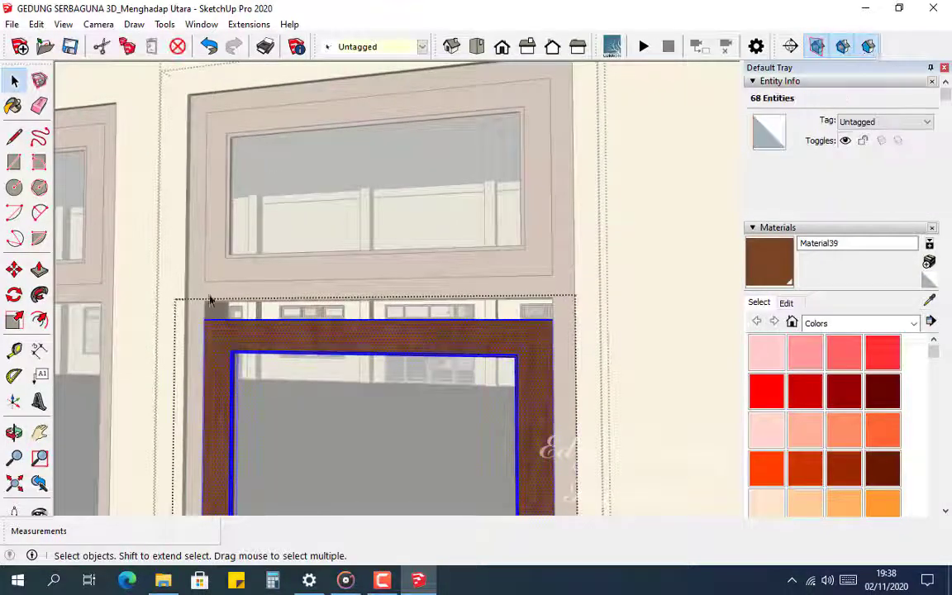
drag(665, 437, 665, 437)
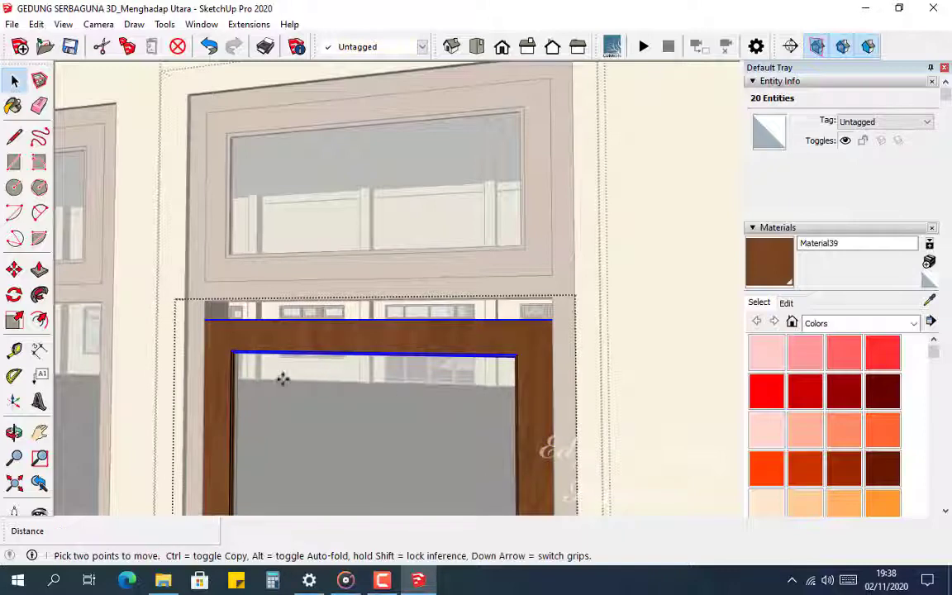
scroll(205, 337, up, 2)
click(209, 310)
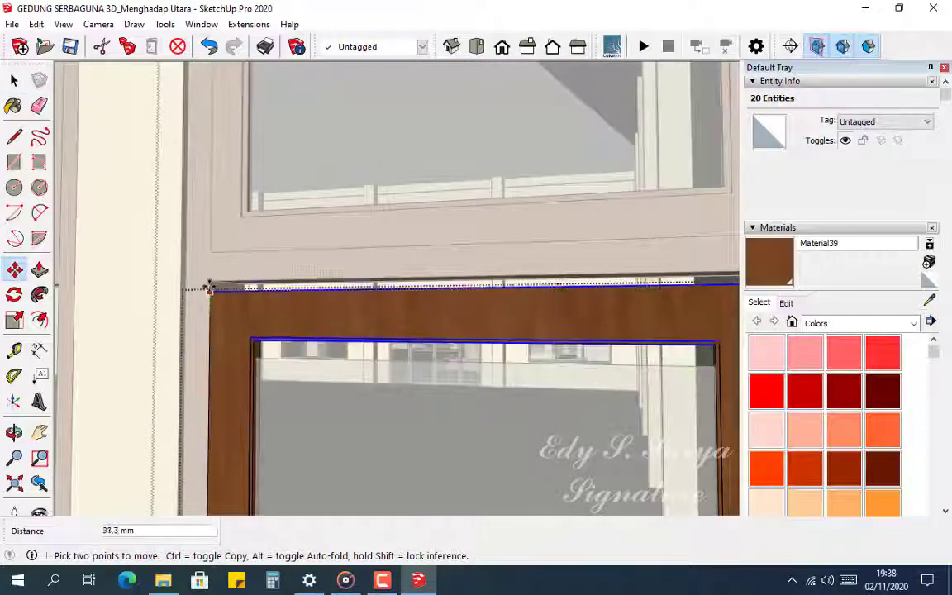
key(space)
Open the door leaf's glass group, move the pane's upper edge up to the leaf frame's inner upper corner, and leave the nested groups
click(291, 388)
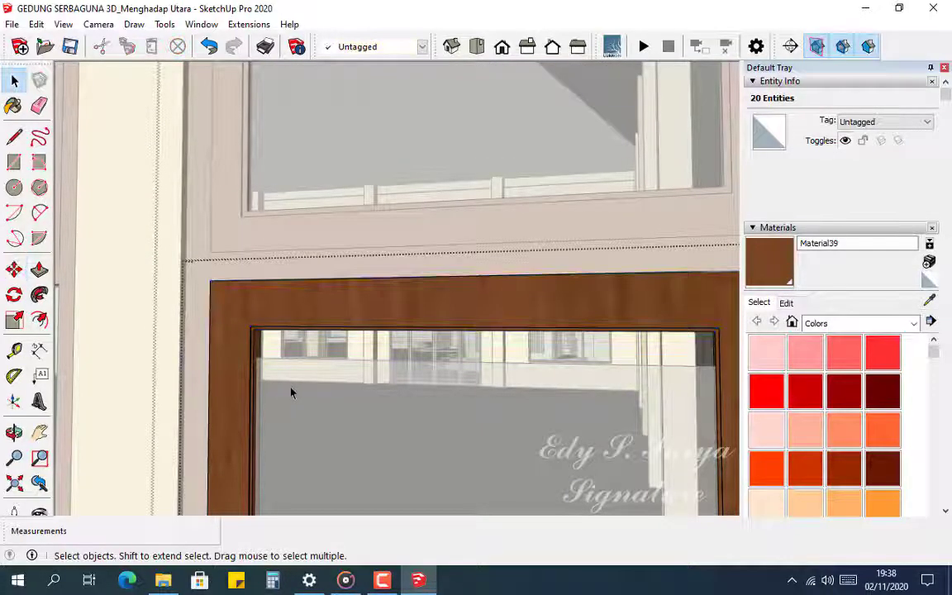
double_click(291, 387)
click(306, 363)
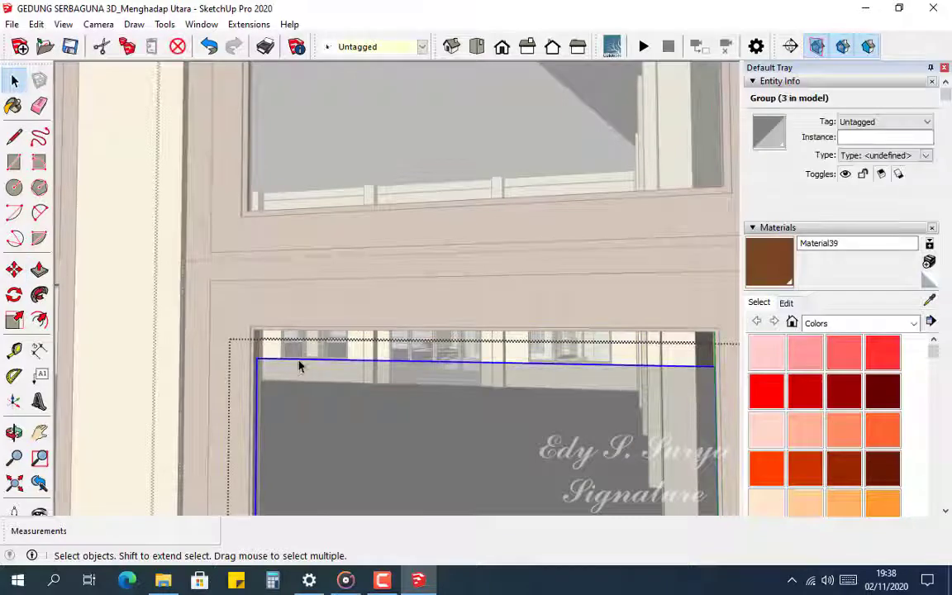
click(299, 361)
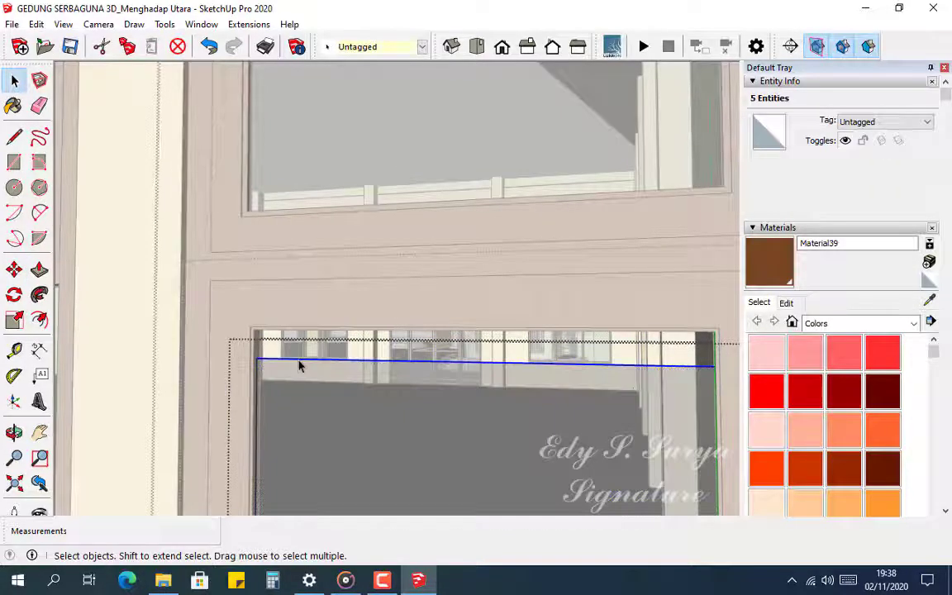
middle_drag(298, 362, 241, 381)
scroll(263, 384, up, 3)
middle_drag(302, 389, 279, 323)
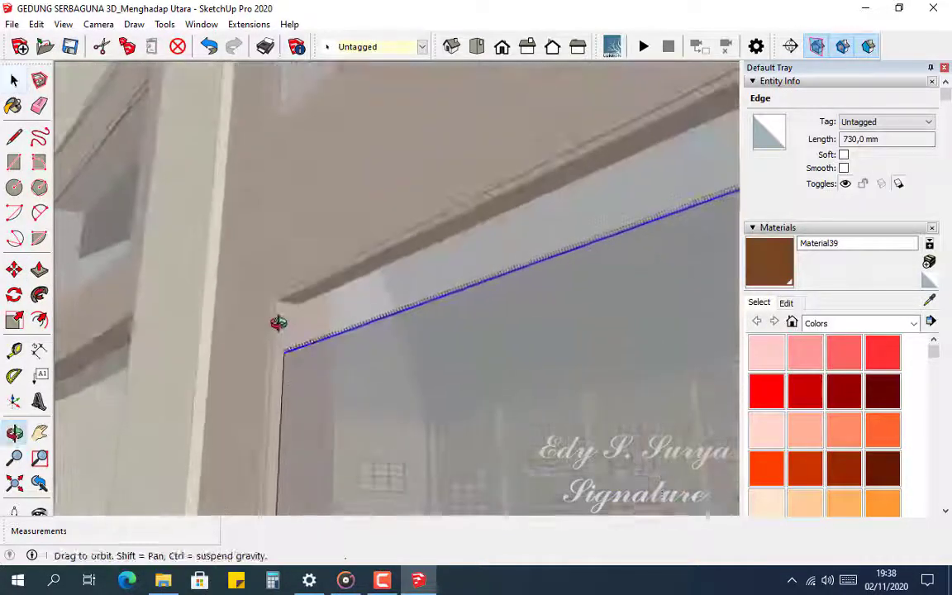
scroll(290, 362, up, 2)
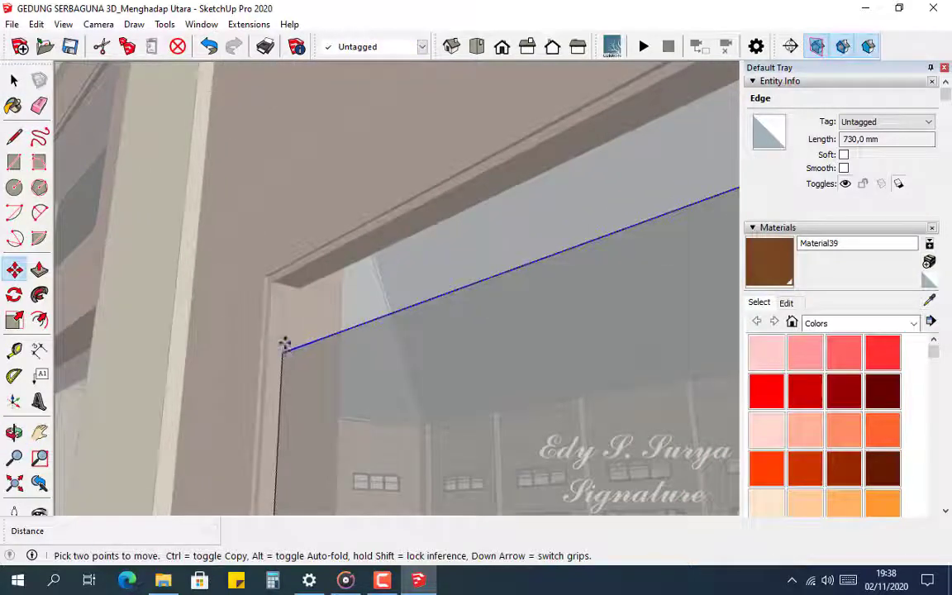
click(285, 346)
click(286, 287)
middle_drag(291, 296, 329, 420)
key(space)
key(Escape)
scroll(243, 377, down, 2)
key(Escape)
scroll(314, 284, down, 8)
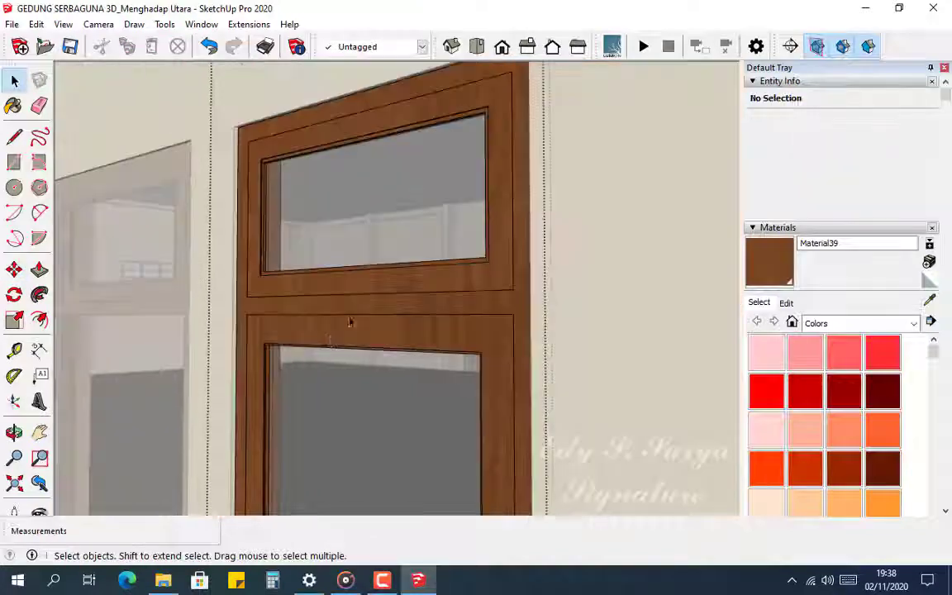
Examine the door and the lower windows along the facade for how their frames fit the wall openings
scroll(343, 316, down, 6)
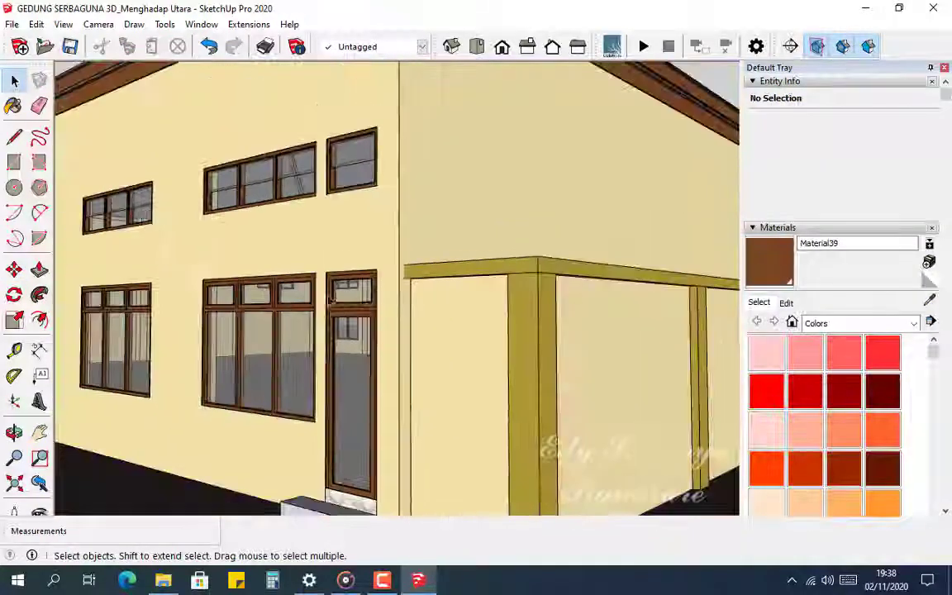
middle_drag(221, 255, 452, 185)
scroll(106, 331, up, 8)
shift+middle_drag(418, 343, 448, 80)
middle_drag(384, 176, 512, 206)
scroll(455, 210, up, 2)
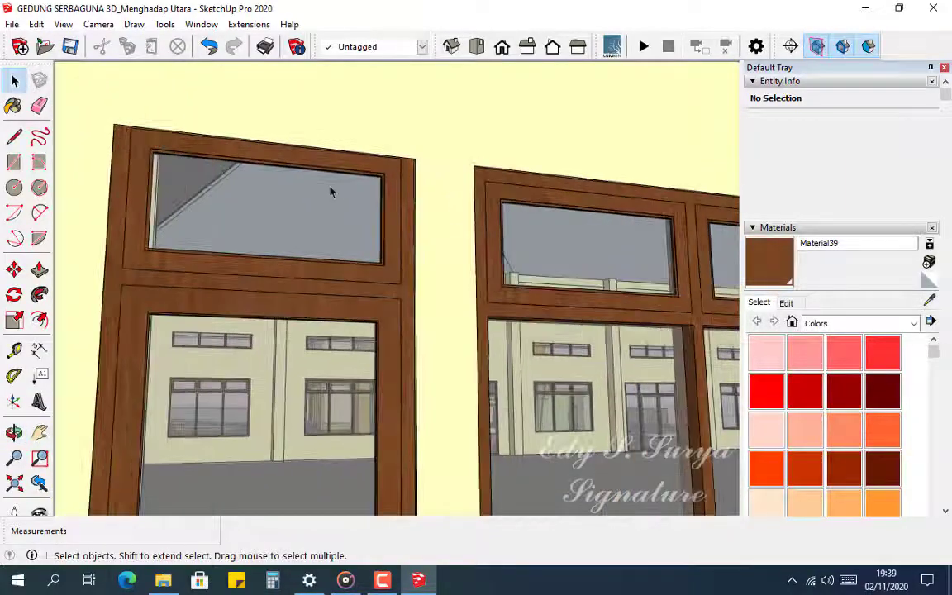
scroll(322, 186, up, 3)
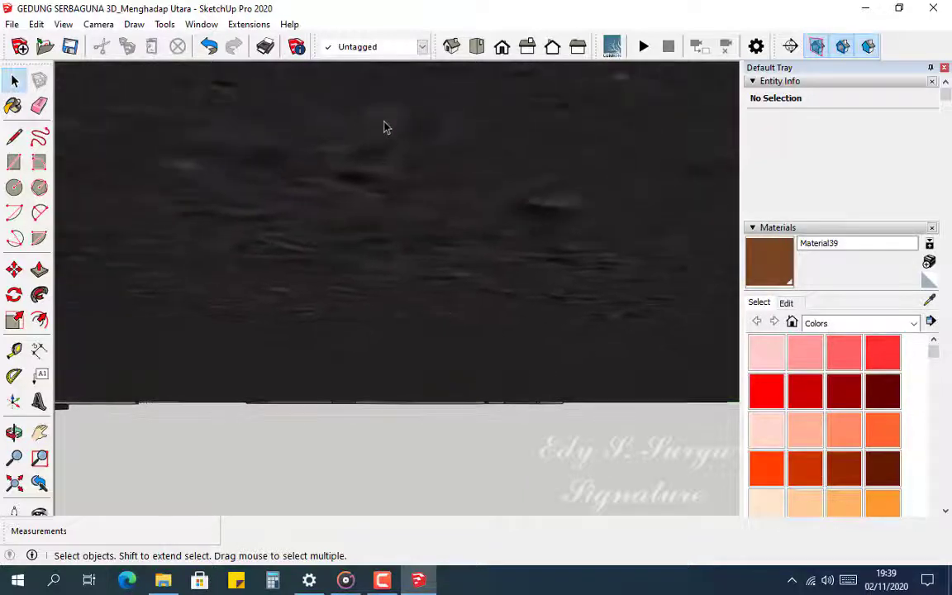
scroll(384, 128, up, 1)
scroll(386, 128, up, 5)
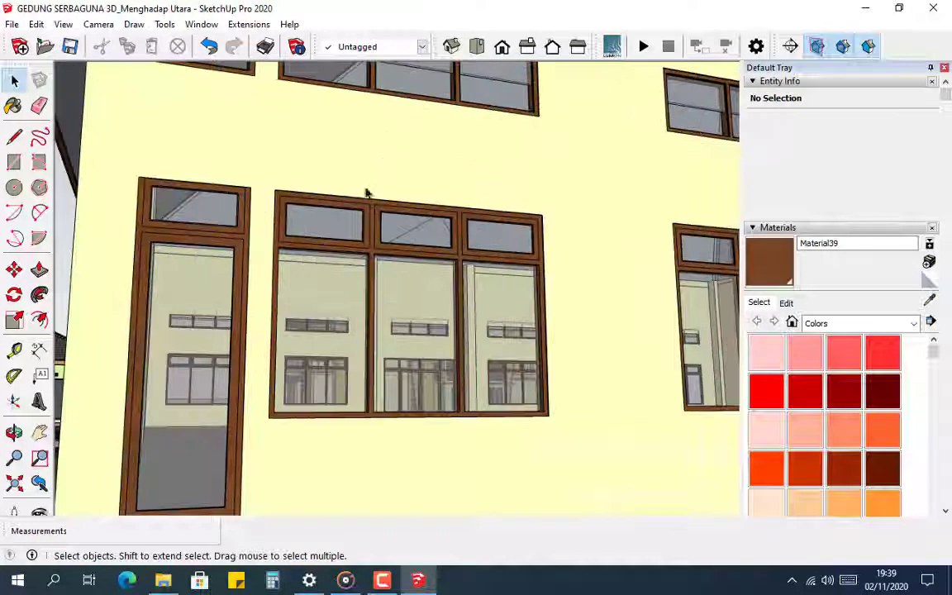
middle_drag(340, 233, 158, 212)
middle_drag(191, 270, 156, 303)
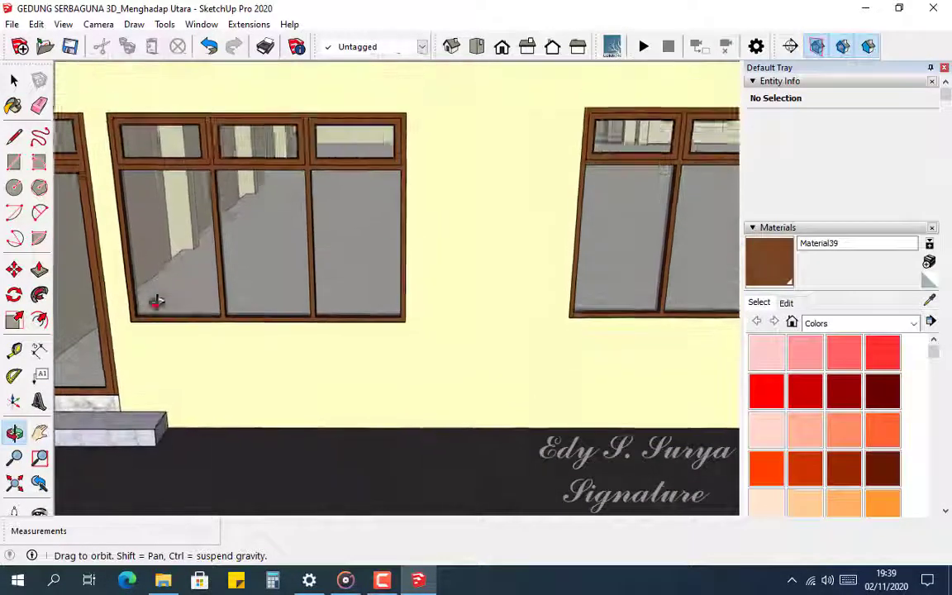
scroll(315, 319, down, 4)
middle_drag(331, 302, 280, 256)
scroll(285, 124, up, 5)
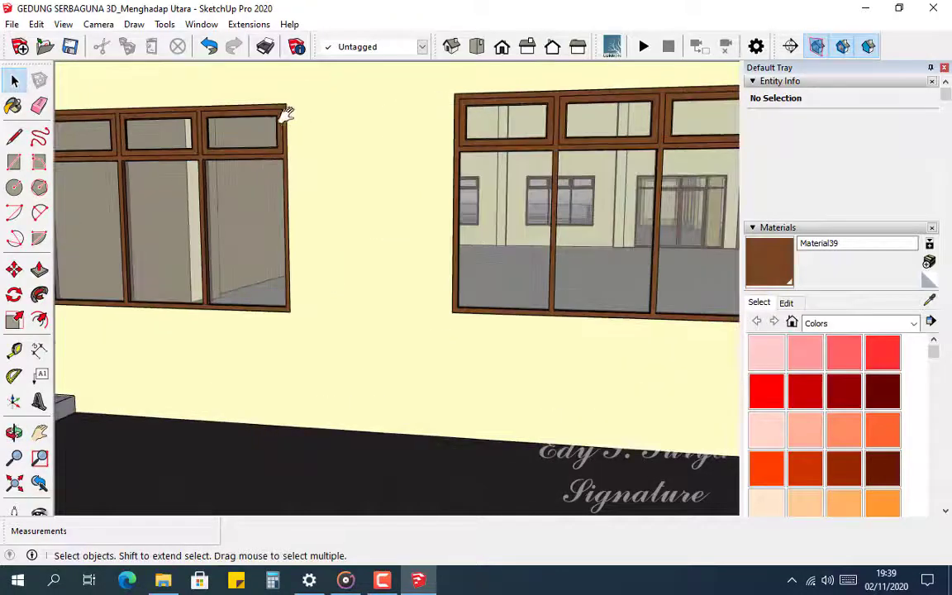
mouse_move(285, 113)
middle_down()
mouse_move(351, 234)
mouse_move(382, 219)
mouse_move(367, 168)
mouse_move(340, 138)
middle_up()
scroll(314, 123, up, 3)
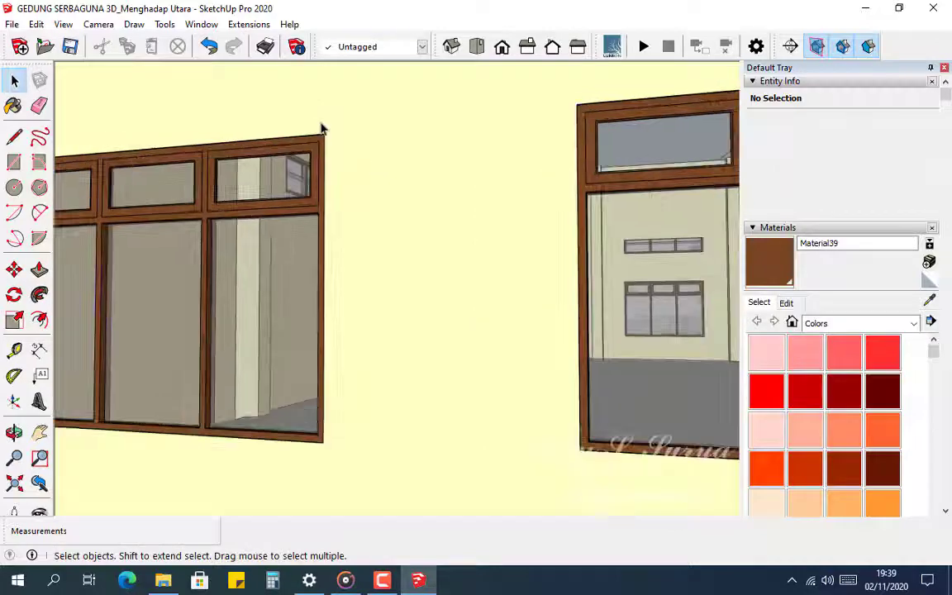
Open the wall group and push the top face of the lower window opening beside the door up 50 mm, level with the neighbouring opening's upper corner
double_click(325, 119)
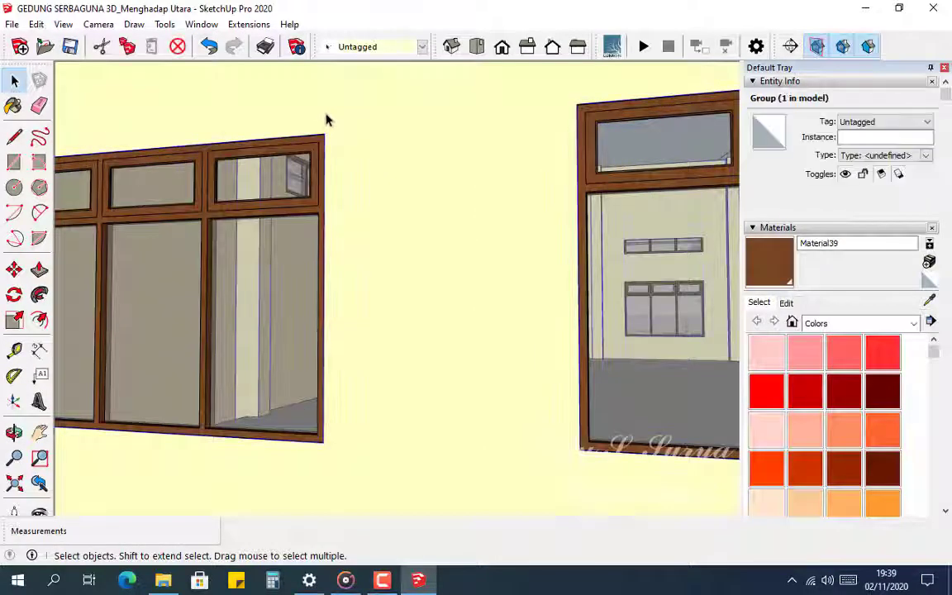
click(325, 119)
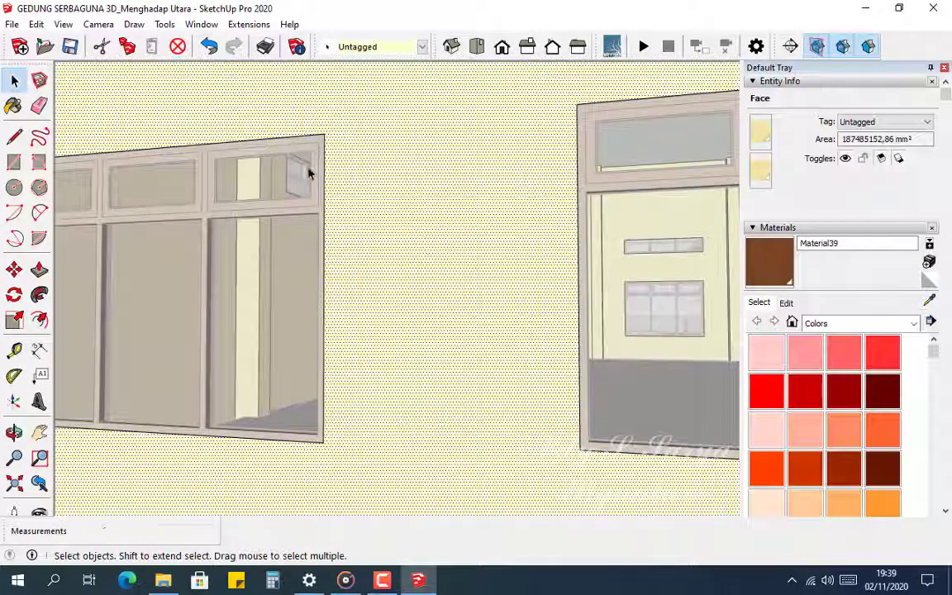
key(p)
scroll(306, 151, up, 1)
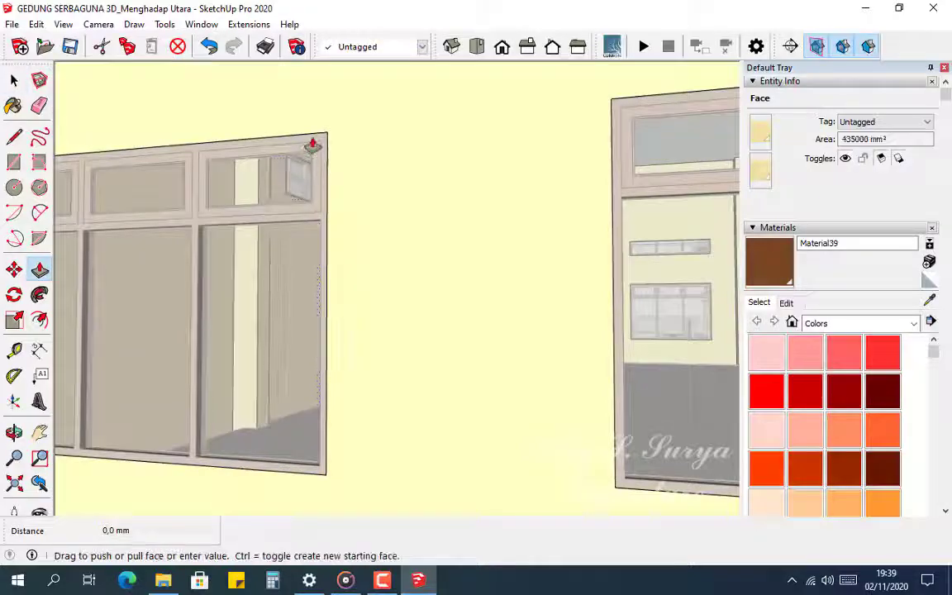
click(313, 145)
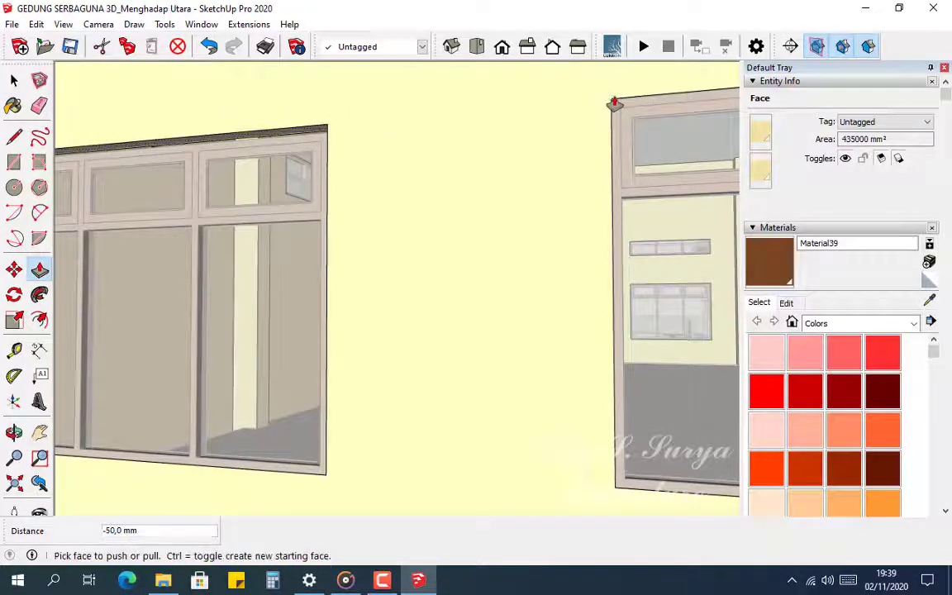
click(614, 102)
Push the sill face of the same lower window opening up 50 mm, level with the neighbouring opening's lower corner
scroll(346, 368, down, 2)
mouse_move(346, 367)
middle_down()
mouse_move(320, 410)
mouse_move(408, 262)
mouse_move(355, 369)
mouse_move(289, 460)
middle_up()
click(291, 457)
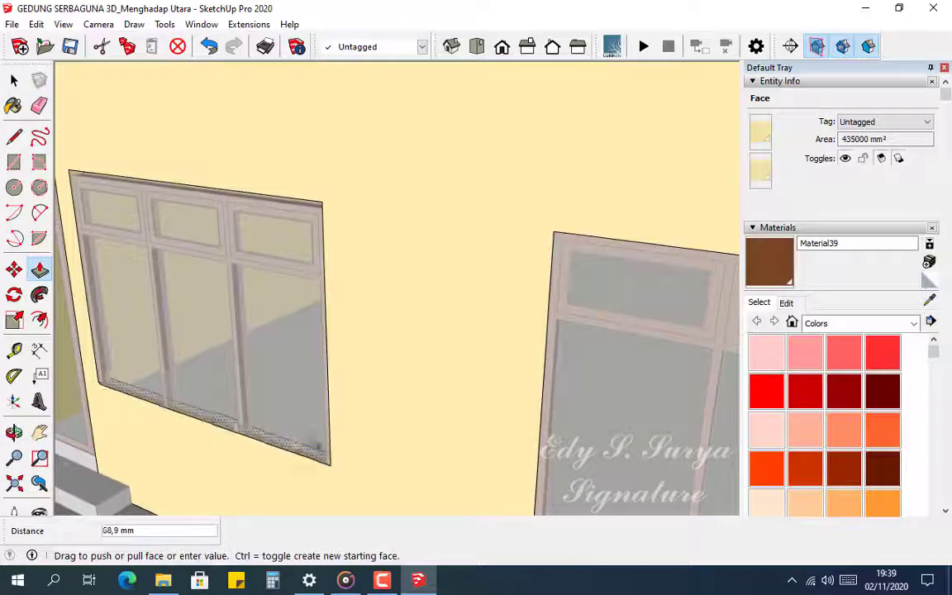
middle_drag(405, 442, 486, 410)
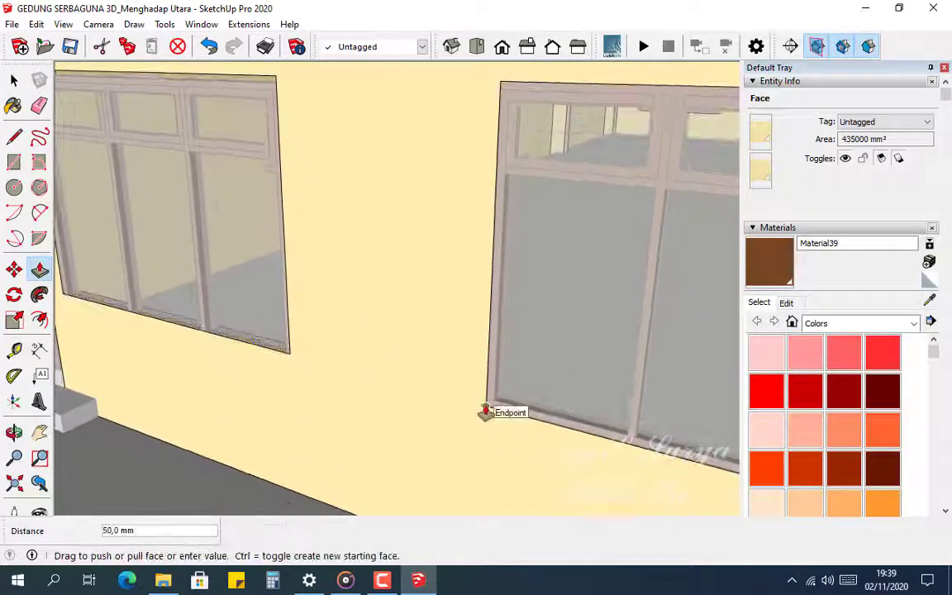
click(483, 413)
Push the top face of the door opening up to the adjacent window opening's upper corner and leave the wall group
middle_drag(215, 329, 304, 209)
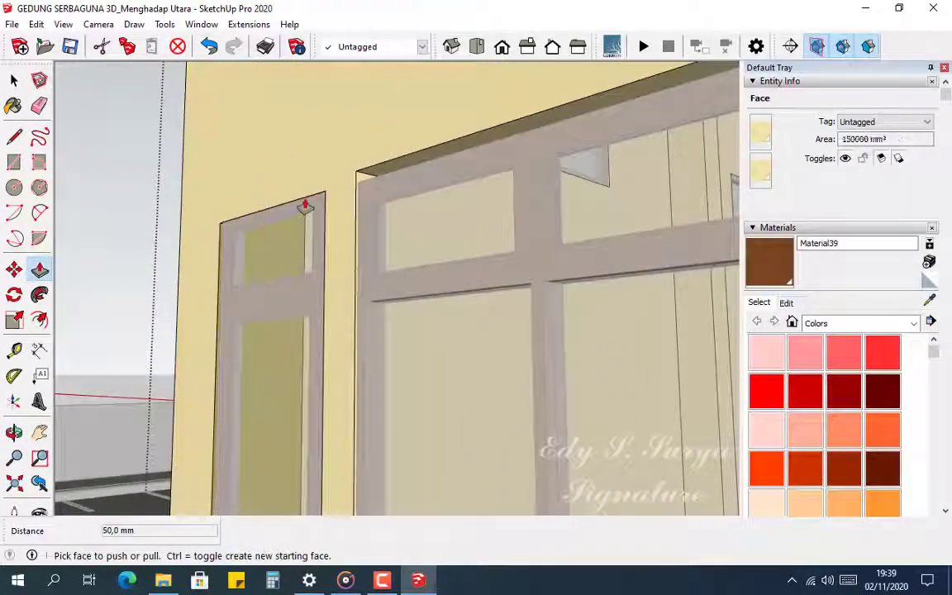
click(357, 172)
middle_drag(356, 172, 377, 216)
key(space)
click(384, 206)
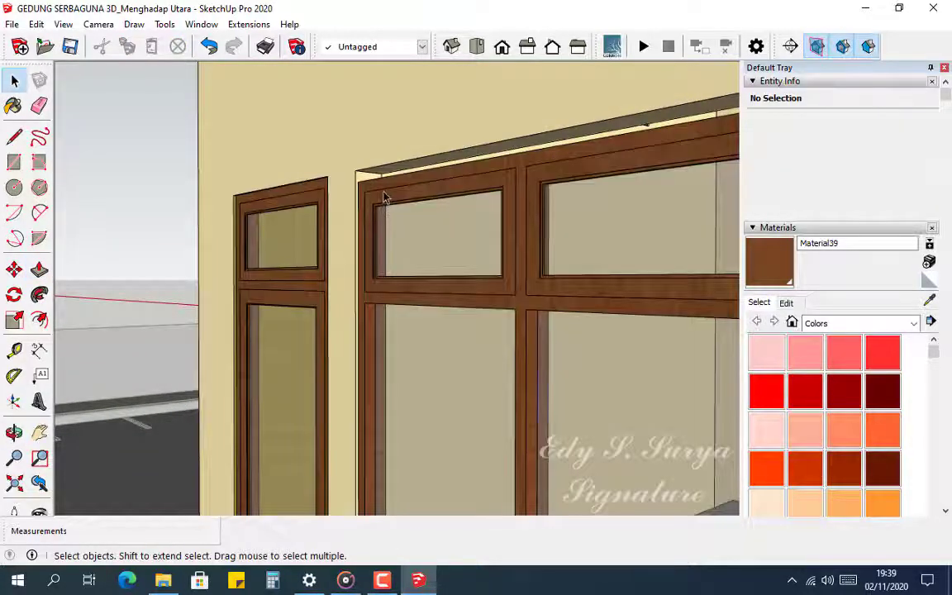
Move the window group beside the door up 50 mm so its frame corner meets the top of the wall opening
click(384, 197)
scroll(374, 192, up, 4)
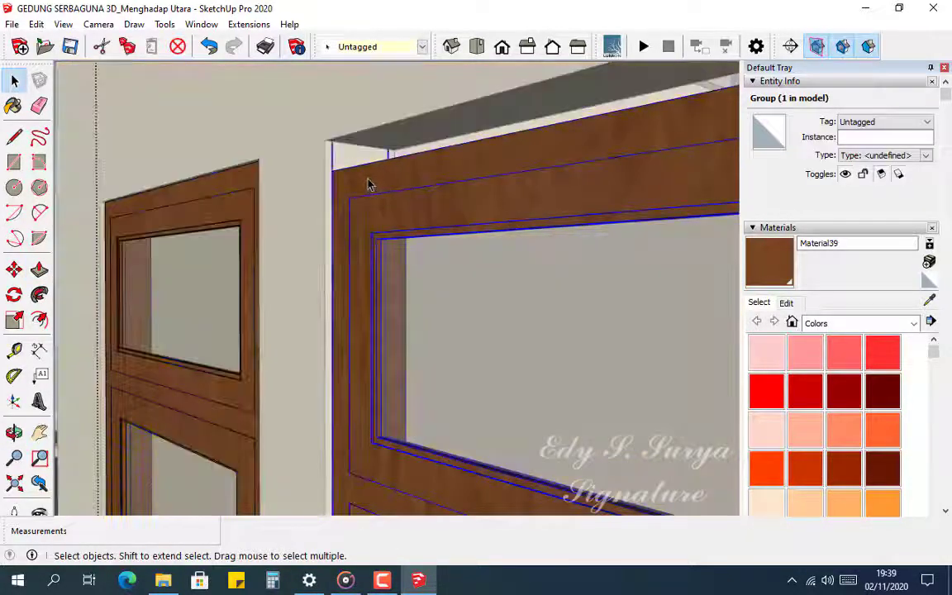
middle_drag(370, 185, 322, 175)
key(m)
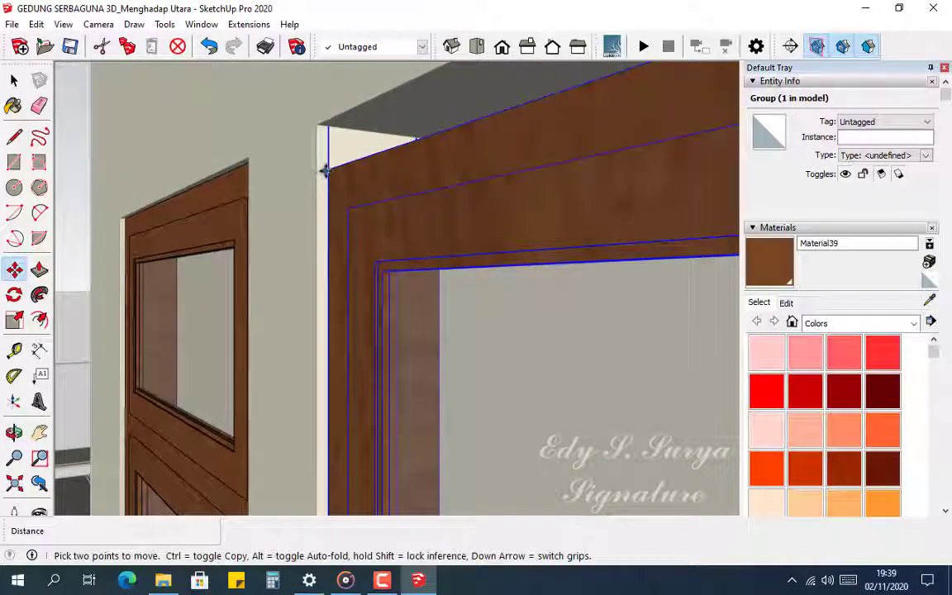
scroll(283, 256, down, 10)
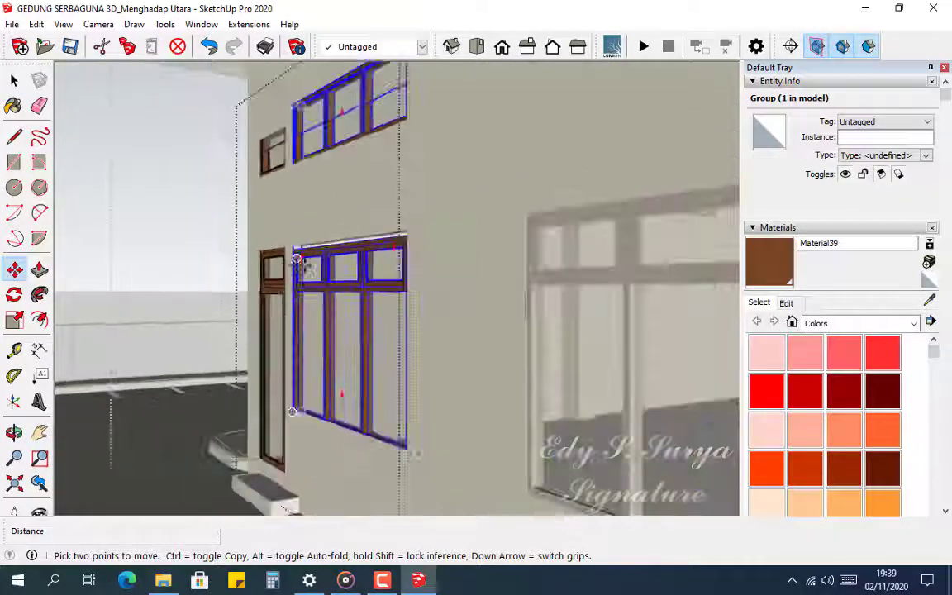
scroll(312, 275, up, 10)
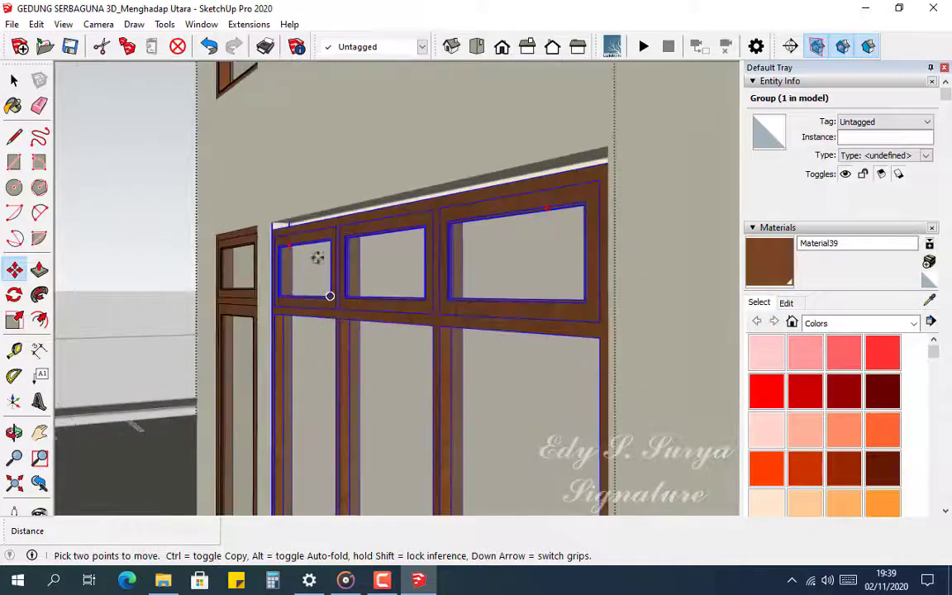
scroll(245, 221, up, 2)
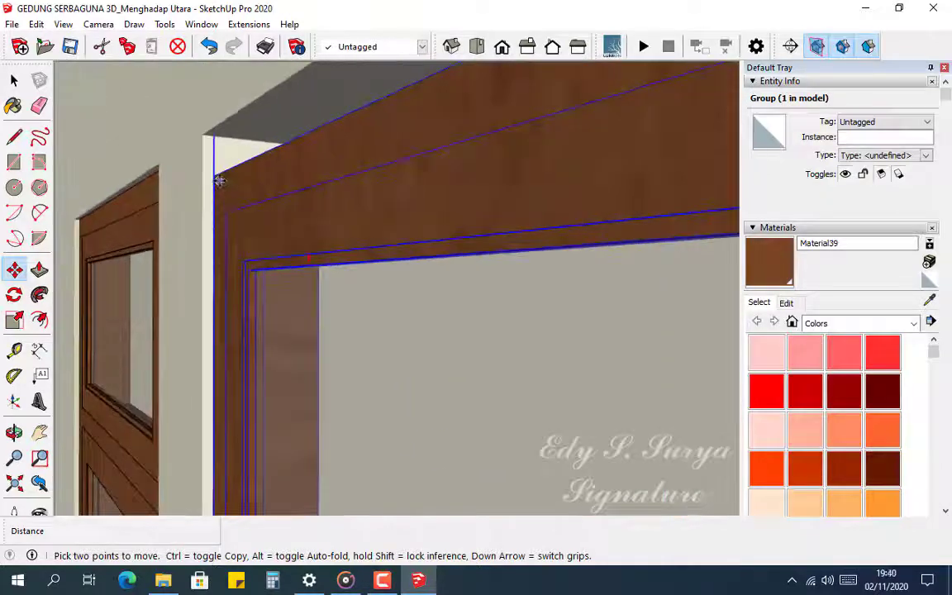
click(215, 176)
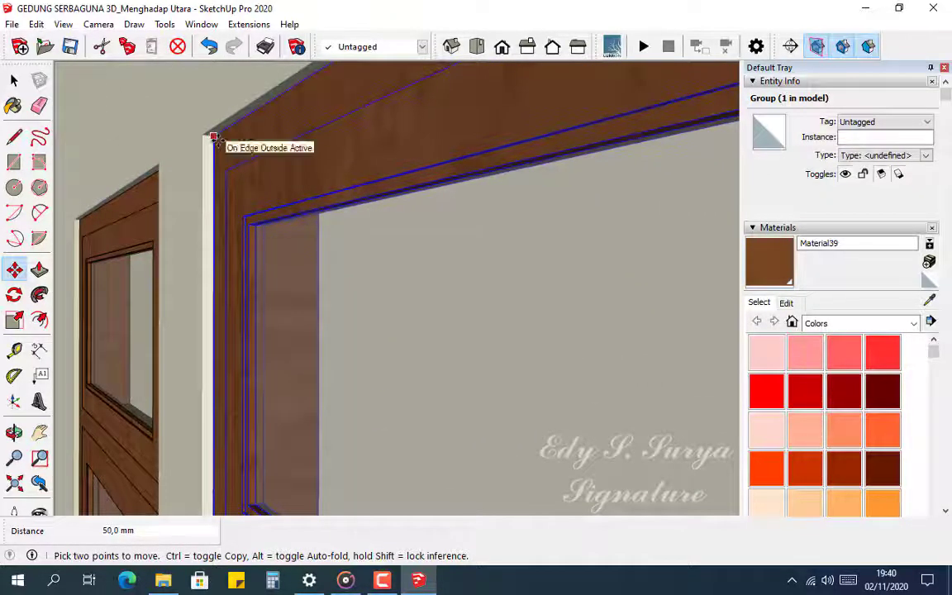
scroll(238, 202, down, 8)
Reopen the wall group and raise the sill and top faces of the three-pane upper window opening 50 mm each, level with the neighbouring opening
middle_drag(239, 193, 398, 314)
scroll(223, 245, down, 4)
middle_drag(308, 251, 406, 369)
key(space)
double_click(410, 360)
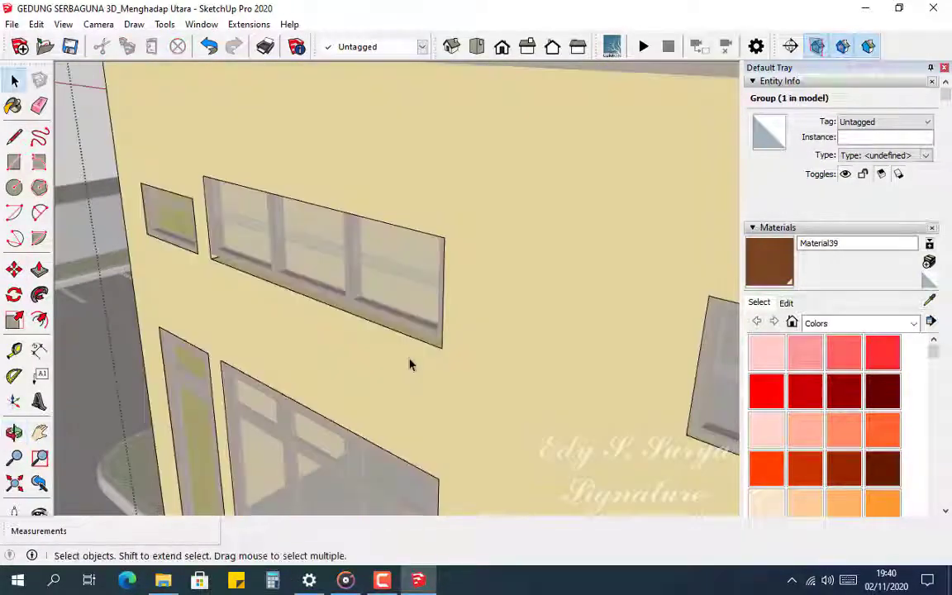
key(p)
click(418, 344)
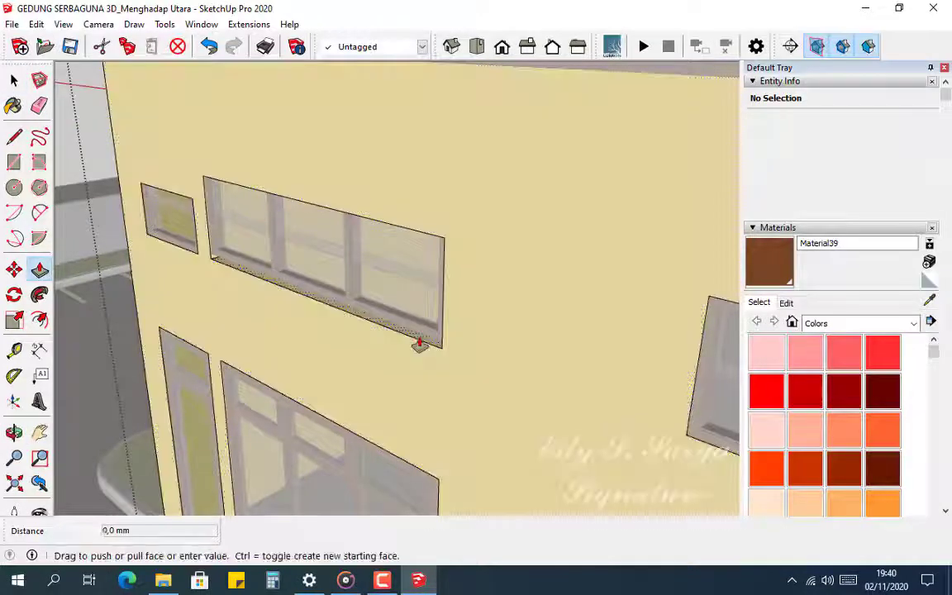
click(685, 436)
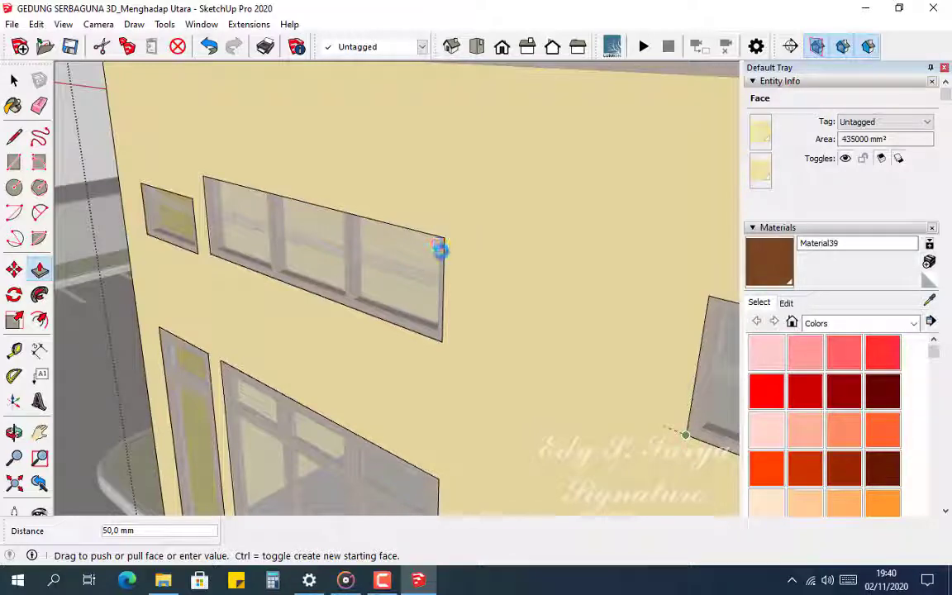
middle_drag(446, 276, 408, 122)
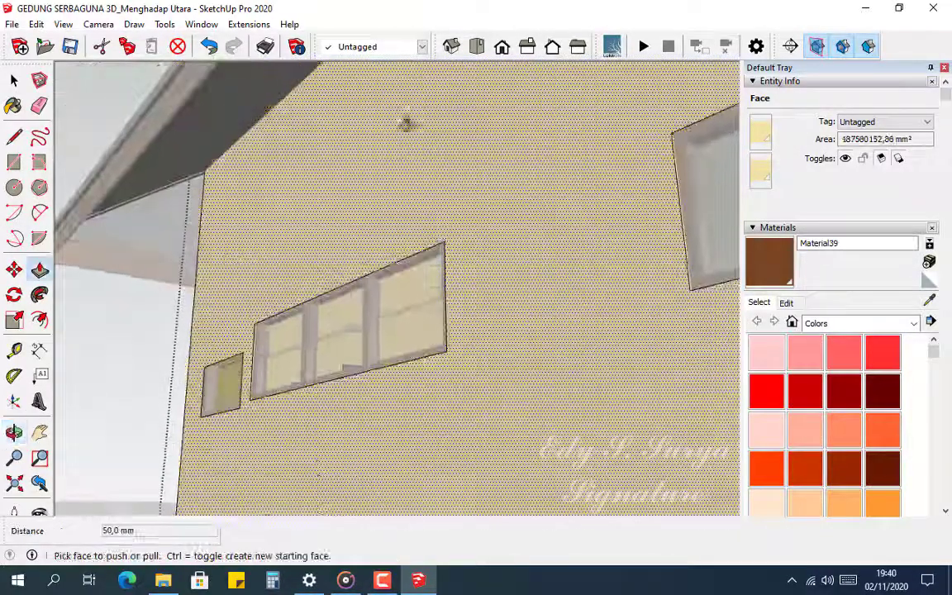
click(439, 260)
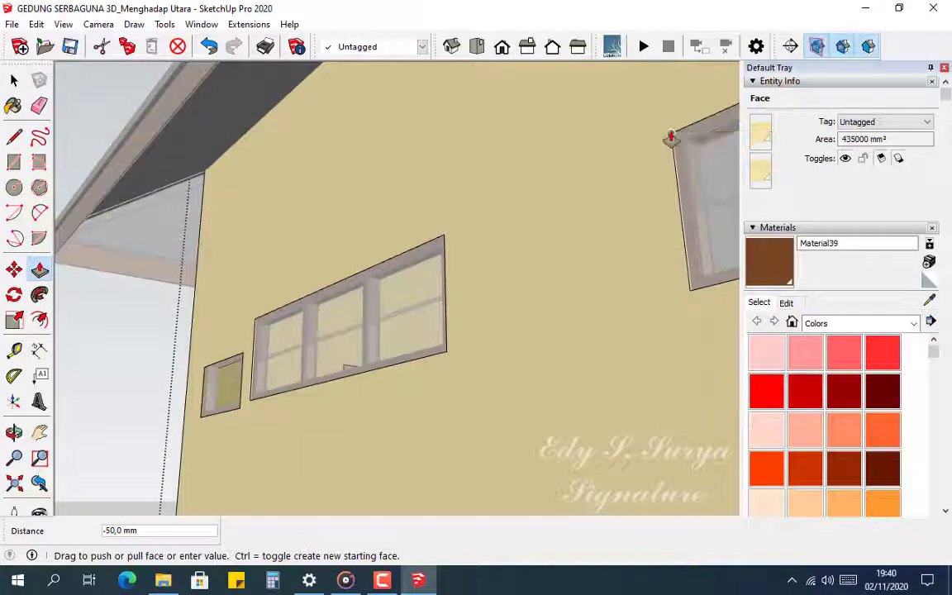
Raise the small upper window opening's top face level with the adjacent three-pane opening and its sill face by 50 mm
scroll(223, 390, up, 5)
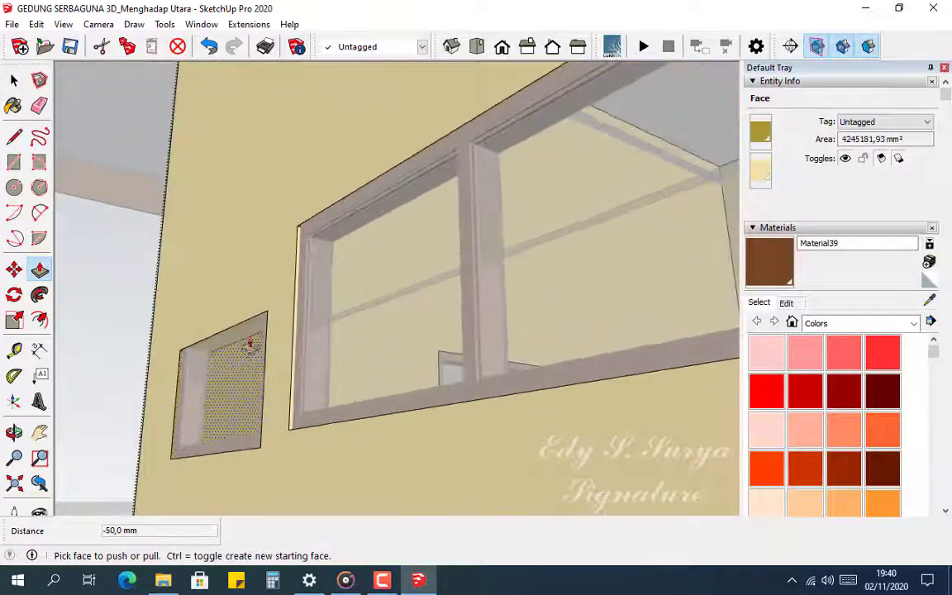
click(252, 332)
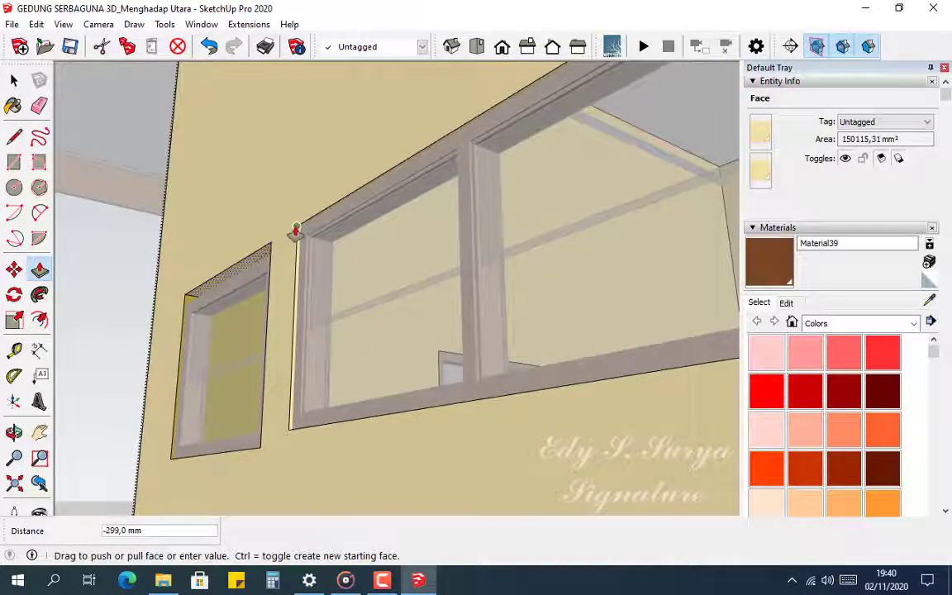
mouse_move(243, 418)
middle_down()
mouse_move(241, 491)
mouse_move(254, 388)
mouse_move(295, 462)
mouse_move(234, 435)
middle_up()
click(234, 436)
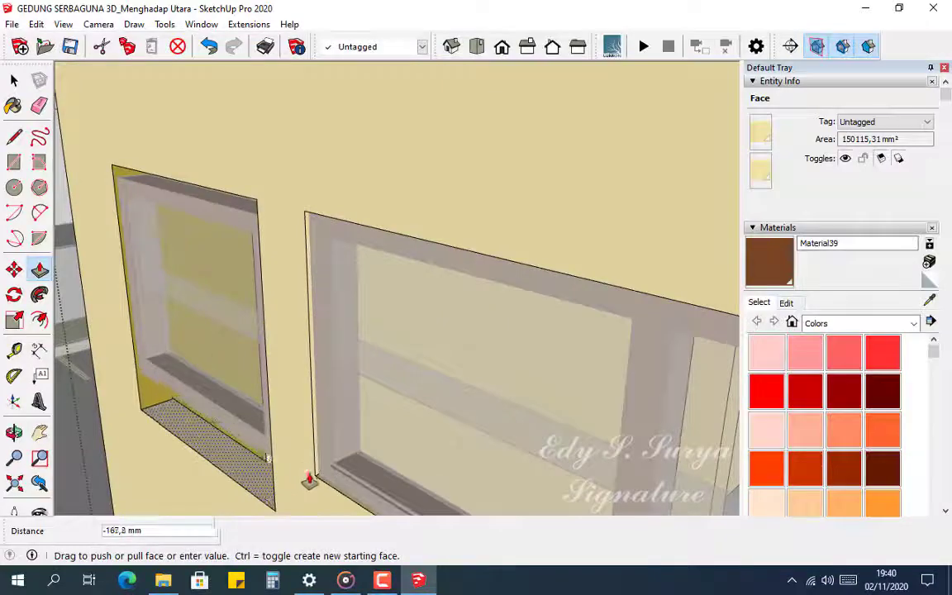
text(50)
key(Return)
middle_drag(311, 478, 340, 323)
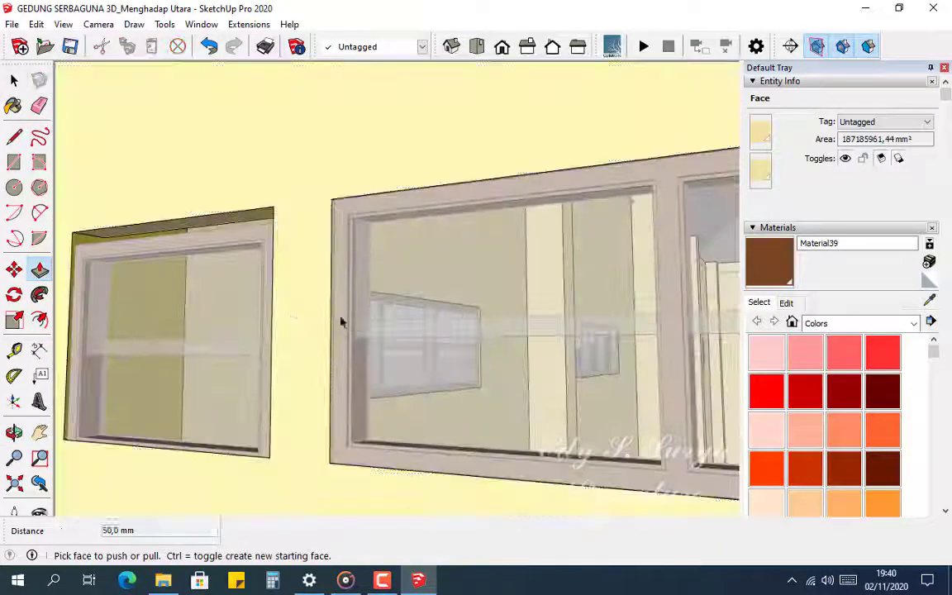
Leave the wall, open the group holding the small upper window, move that window up to its opening's upper edge, and leave the nested groups
key(space)
click(232, 248)
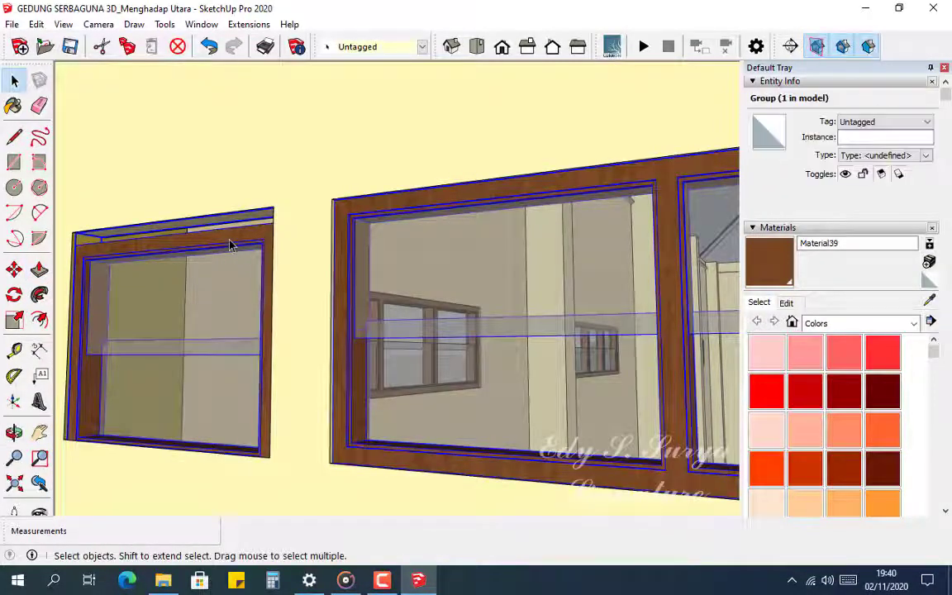
scroll(230, 245, down, 4)
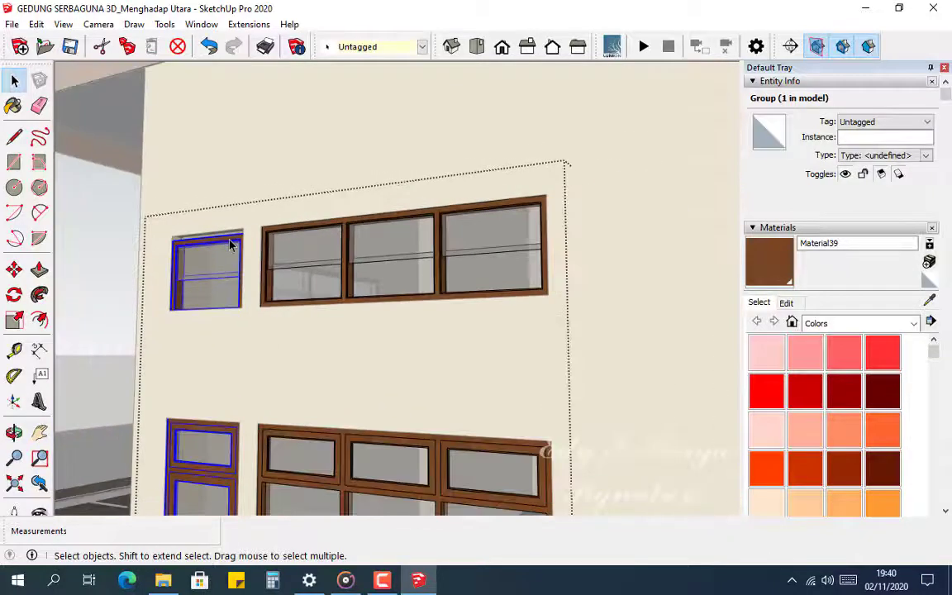
double_click(231, 245)
scroll(234, 245, up, 6)
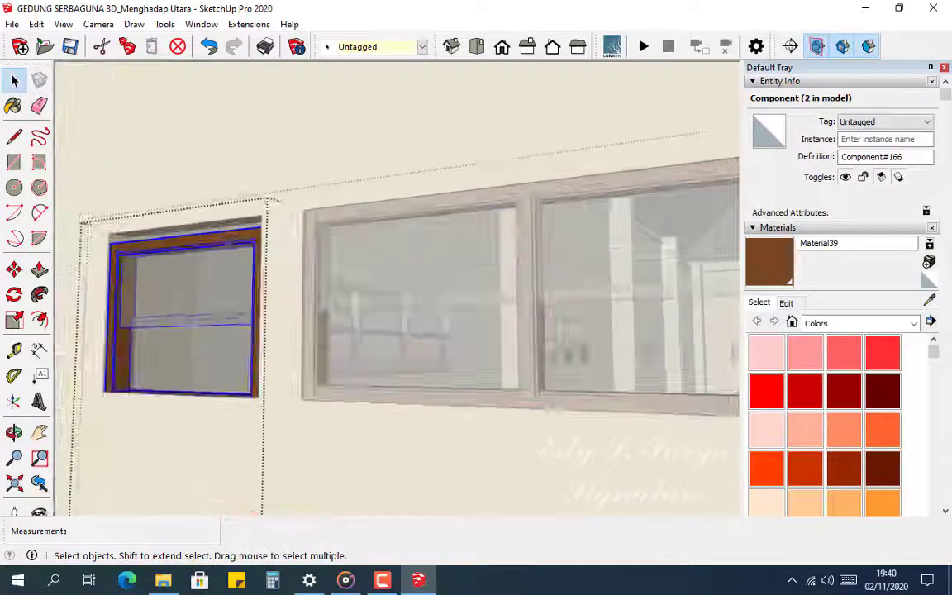
scroll(95, 248, up, 2)
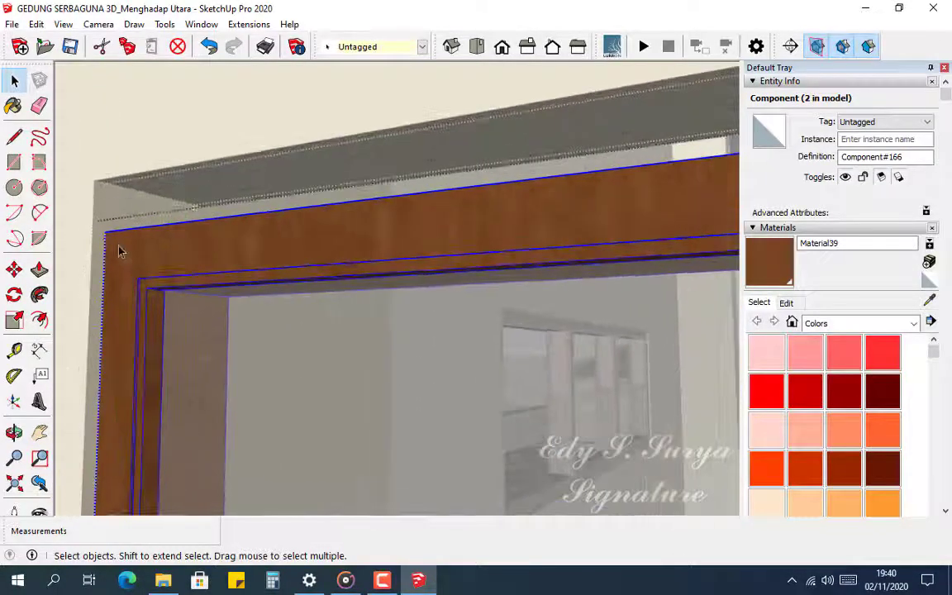
key(m)
click(105, 232)
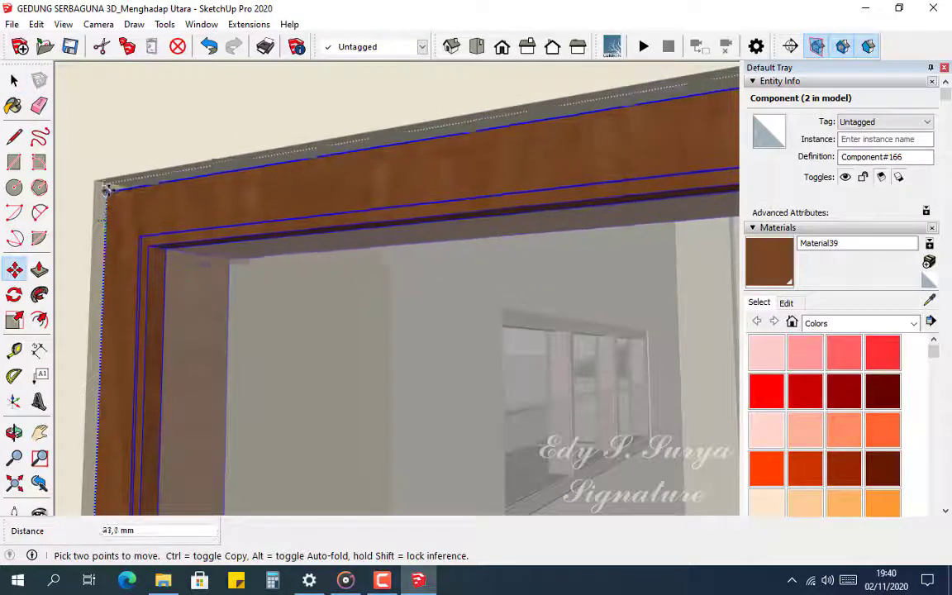
click(106, 184)
scroll(124, 272, down, 2)
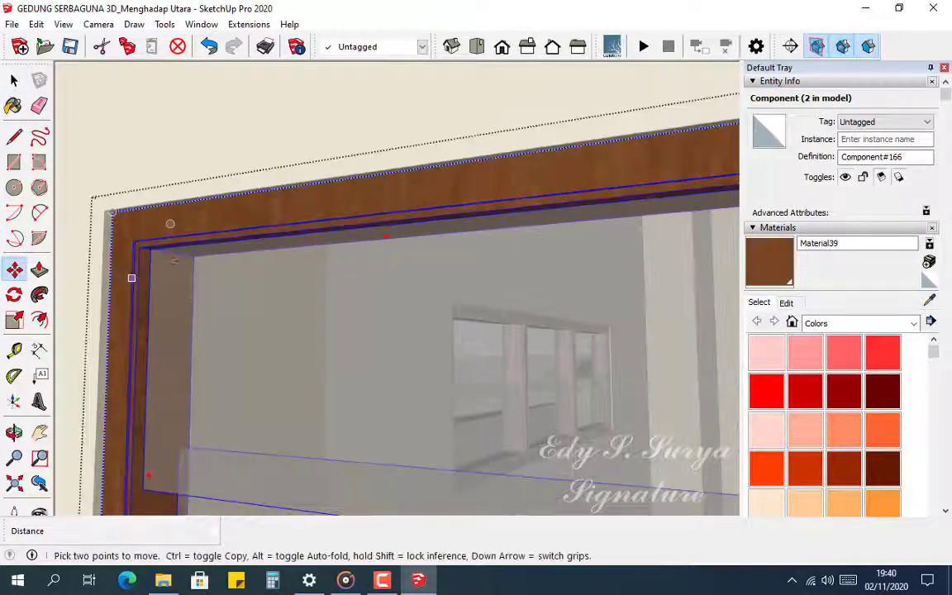
scroll(173, 261, down, 5)
middle_drag(220, 319, 278, 144)
shift+middle_drag(295, 319, 314, 121)
scroll(245, 198, down, 4)
key(space)
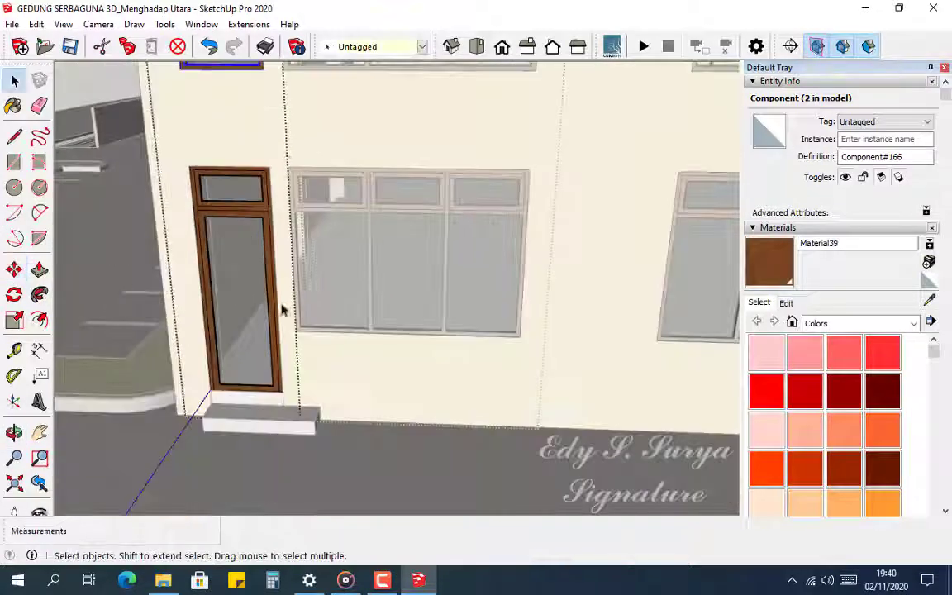
key(Escape)
key(Escape)
key(Escape)
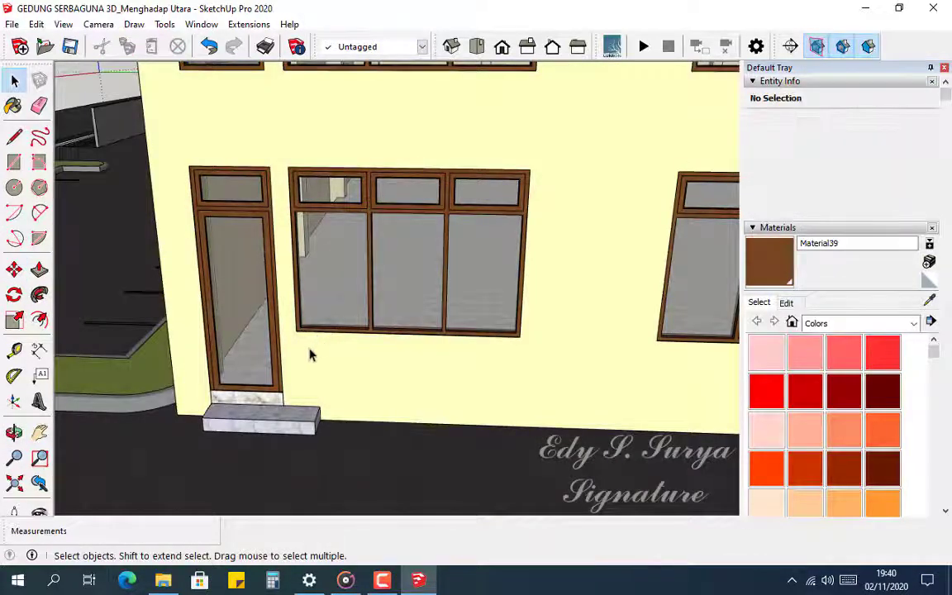
Examine the upper and lower window rows along the other facade for how their frames fit the wall openings
scroll(311, 355, down, 3)
shift+middle_drag(476, 273, 339, 324)
middle_drag(332, 263, 223, 234)
scroll(224, 234, up, 5)
scroll(233, 218, up, 1)
middle_drag(271, 255, 616, 324)
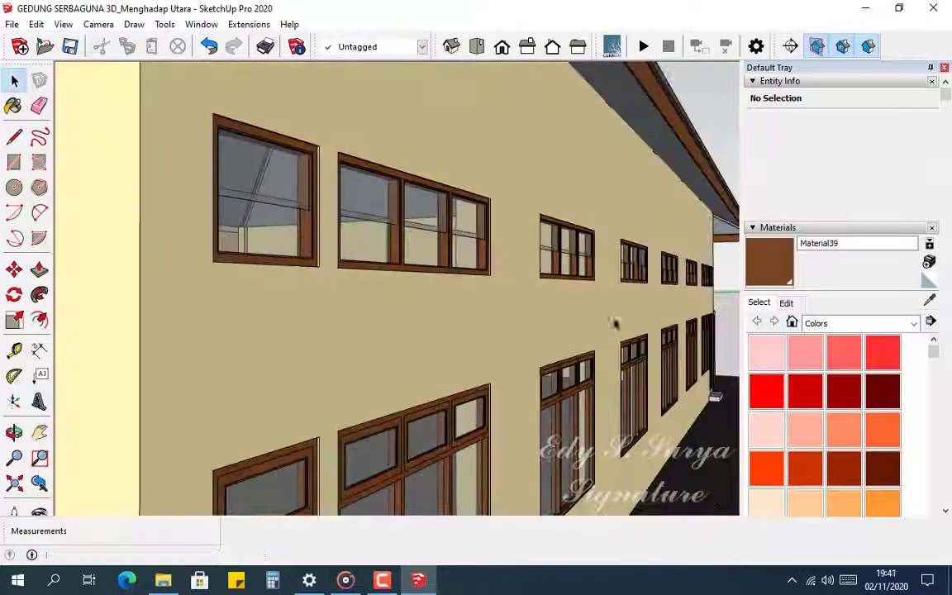
middle_drag(465, 295, 487, 282)
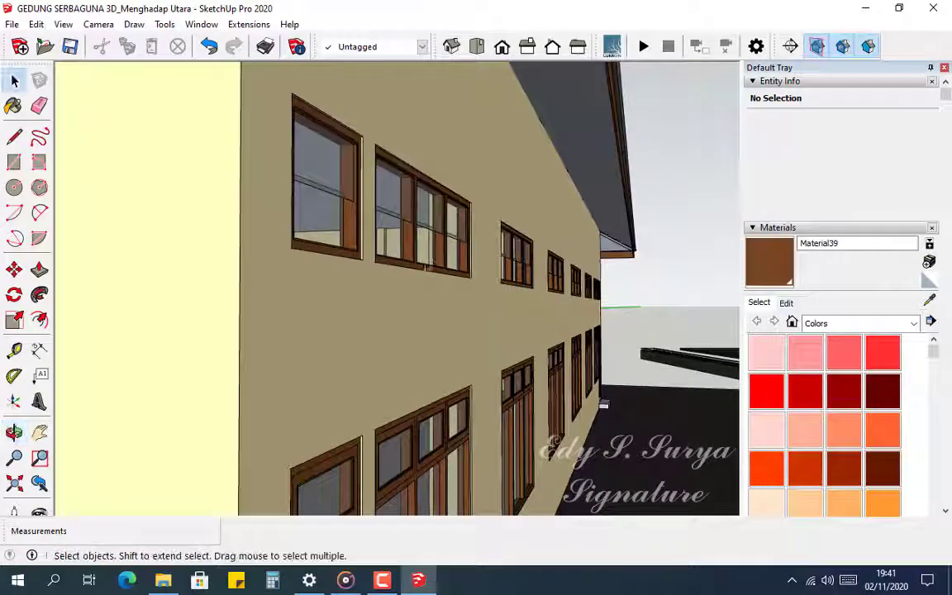
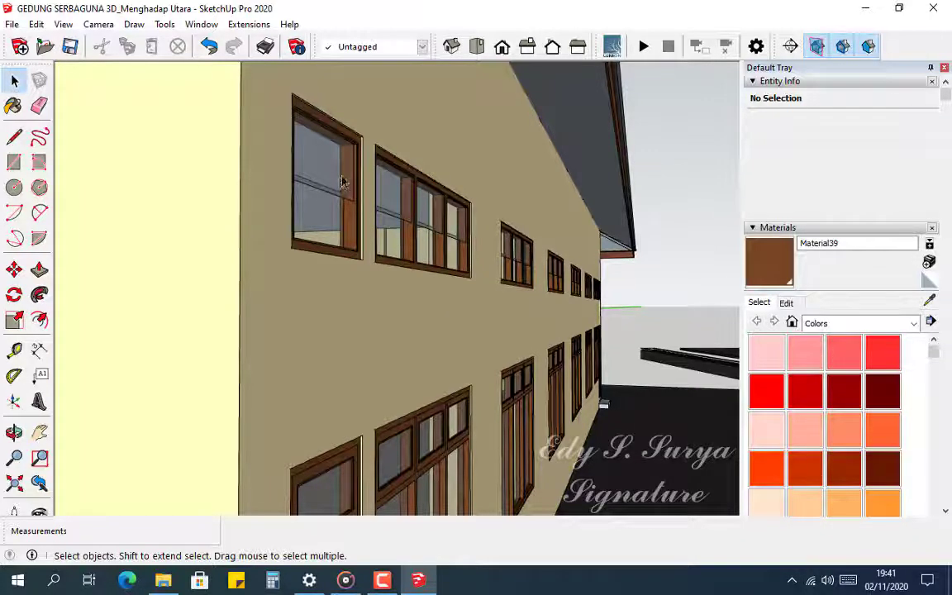
scroll(342, 181, up, 3)
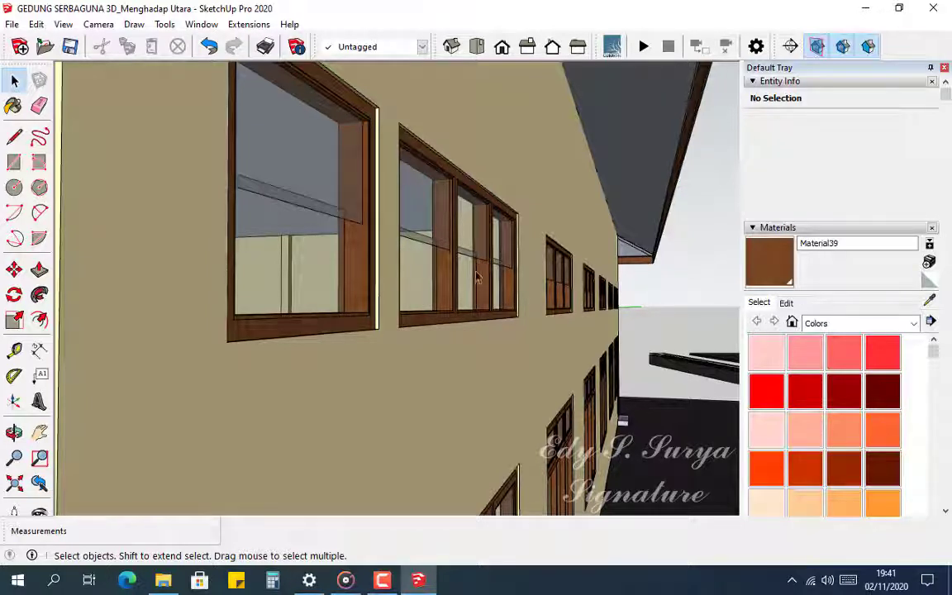
Open the wall group for editing at the three-pane upper window nearest the corner of the canopy facade
middle_drag(439, 325, 217, 240)
middle_drag(493, 324, 153, 312)
middle_drag(632, 319, 165, 330)
middle_drag(384, 335, 355, 325)
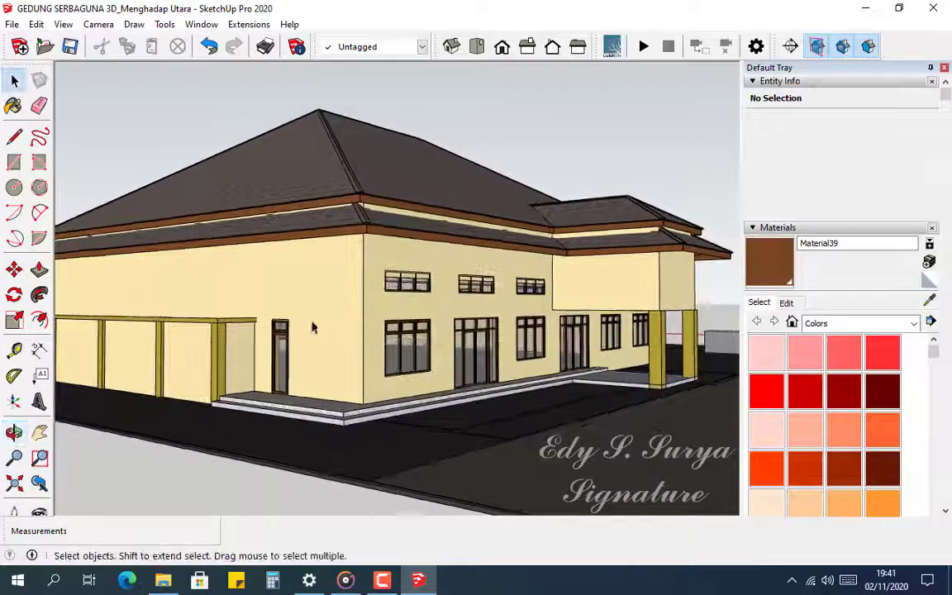
scroll(265, 334, up, 6)
scroll(308, 356, down, 1)
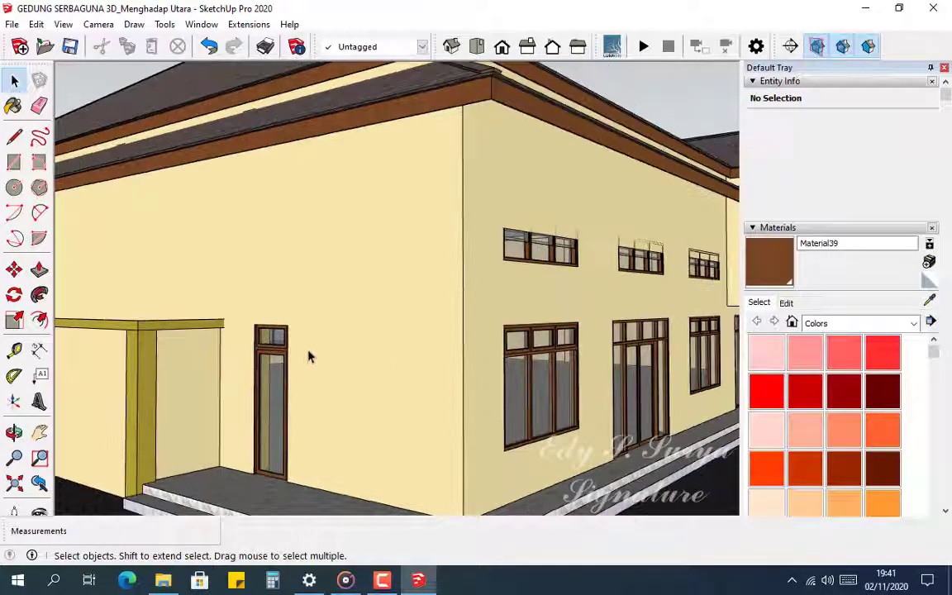
scroll(579, 241, up, 3)
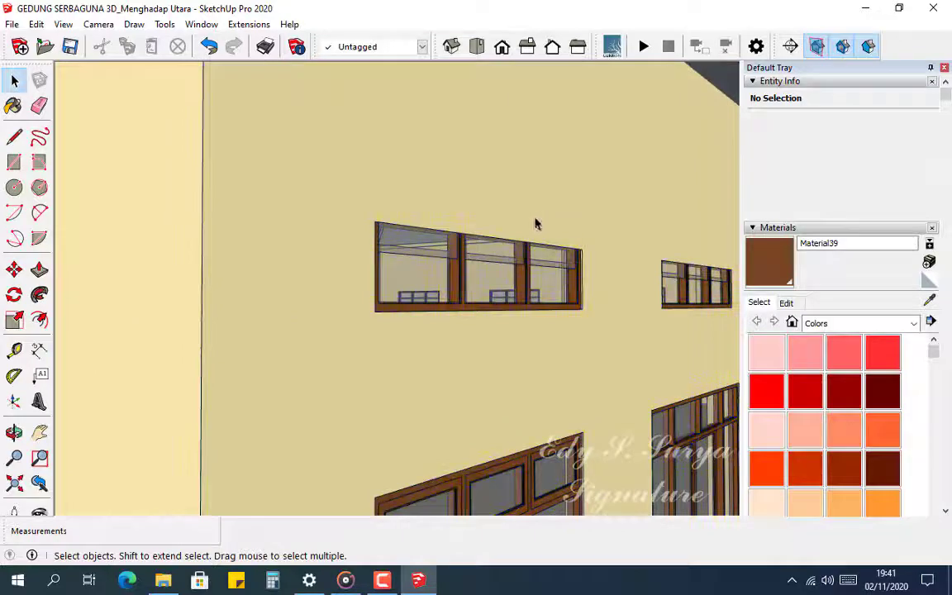
scroll(535, 224, up, 3)
click(541, 232)
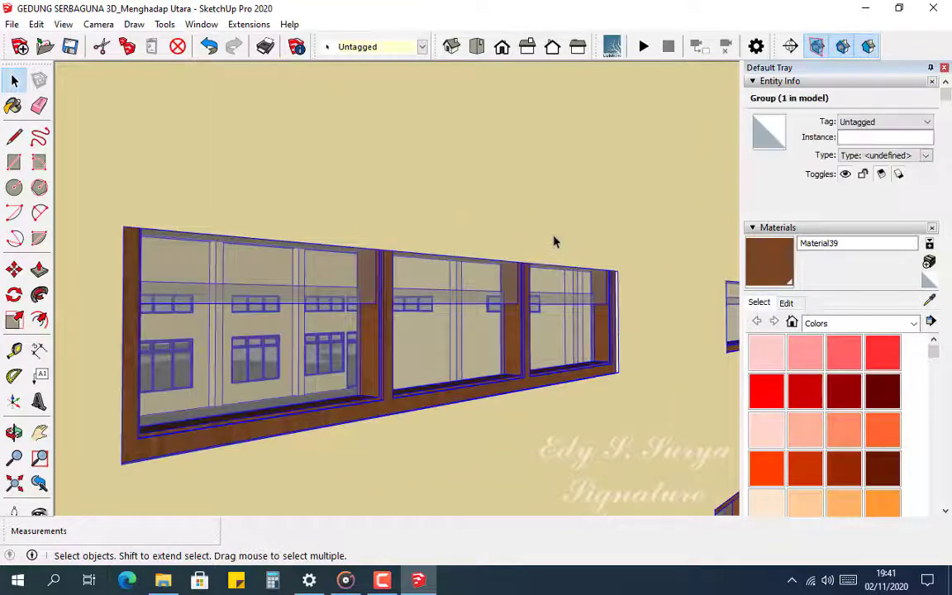
click(556, 241)
double_click(567, 246)
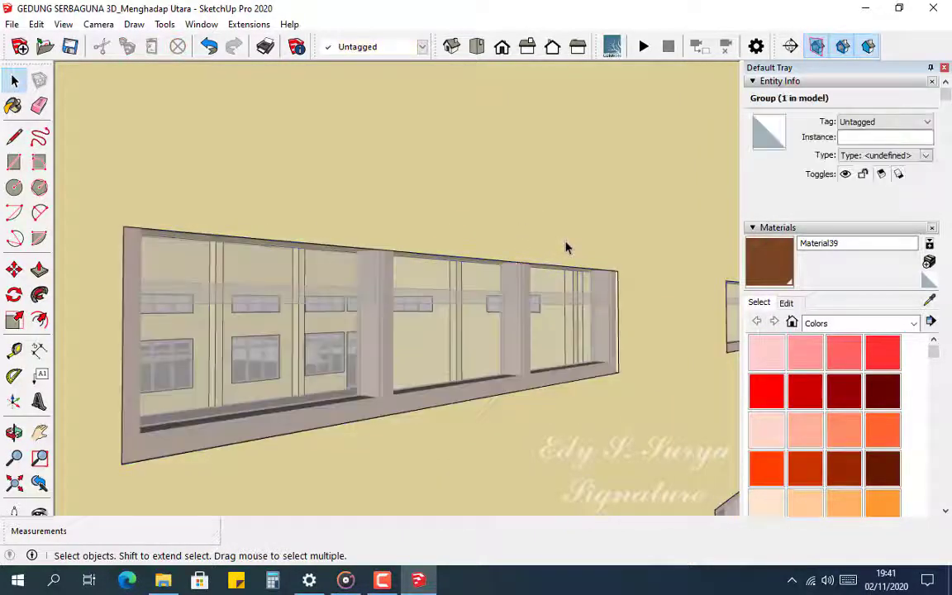
Raise the top face of the corner upper window opening 249 mm to the upper edge of its frame
click(566, 245)
middle_drag(572, 245, 588, 195)
key(p)
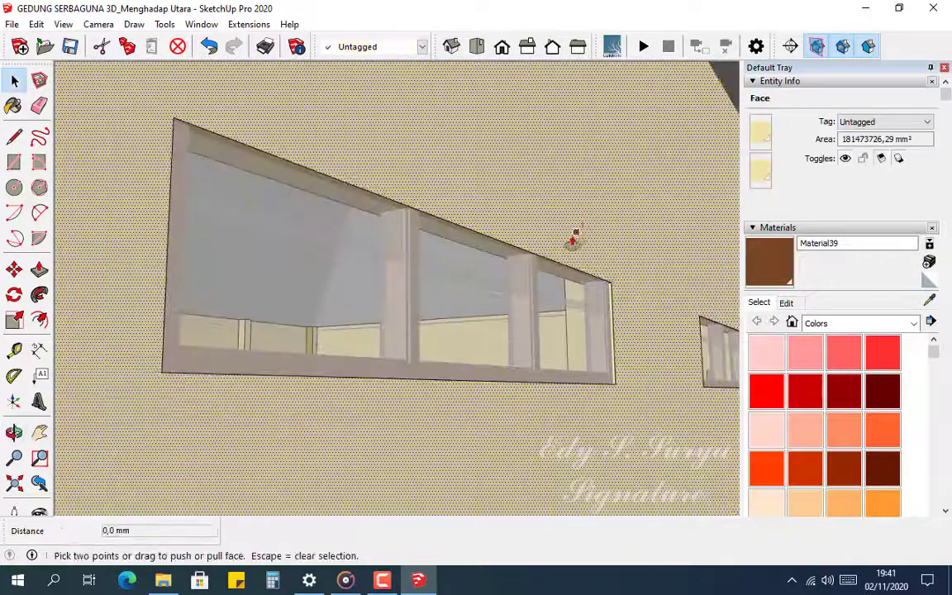
key(Escape)
click(557, 275)
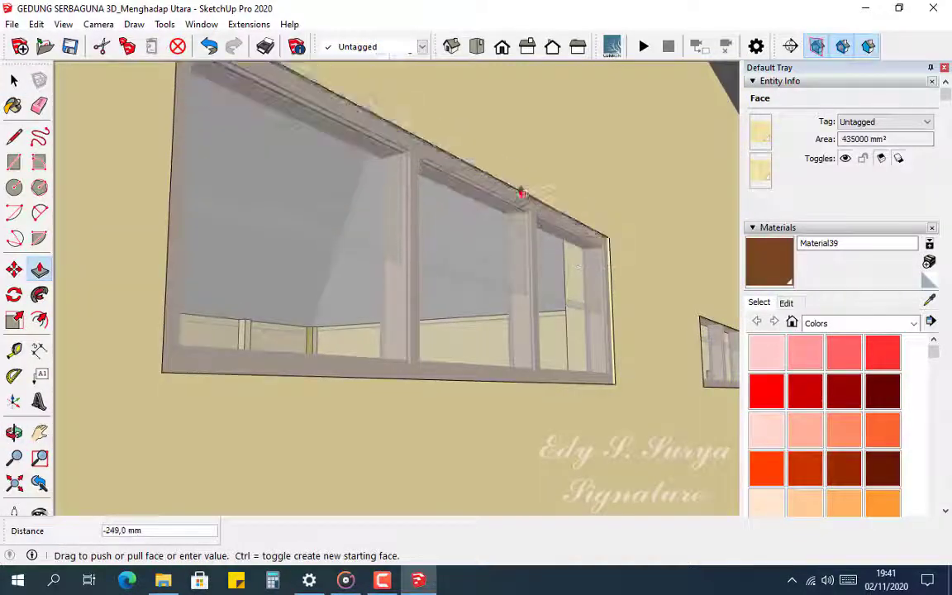
click(498, 183)
Raise the top faces of the next two upper window openings before the canopy level with the corner opening
shift+middle_drag(607, 287, 372, 243)
scroll(561, 296, up, 5)
click(560, 298)
scroll(549, 291, down, 4)
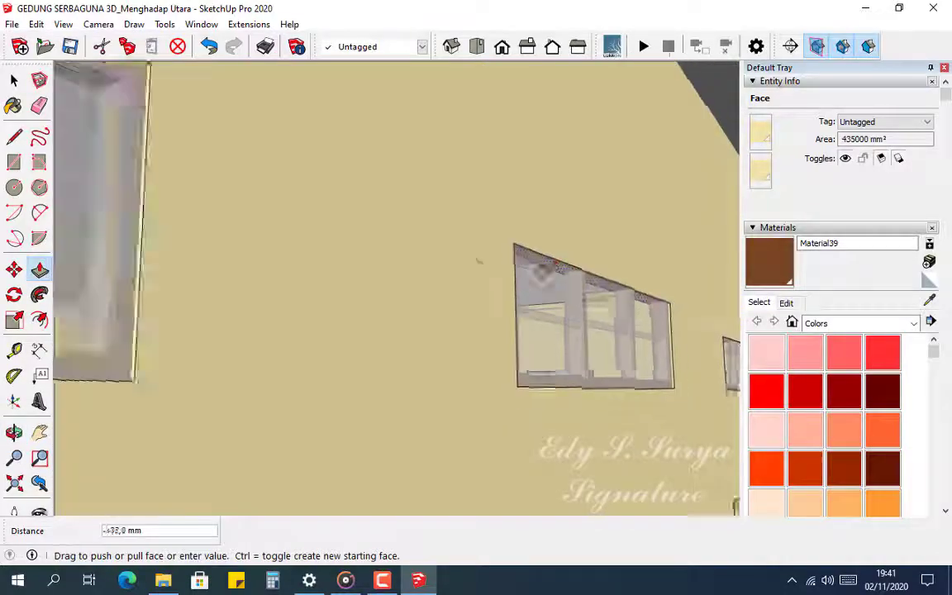
click(342, 166)
middle_drag(436, 227, 580, 313)
click(552, 281)
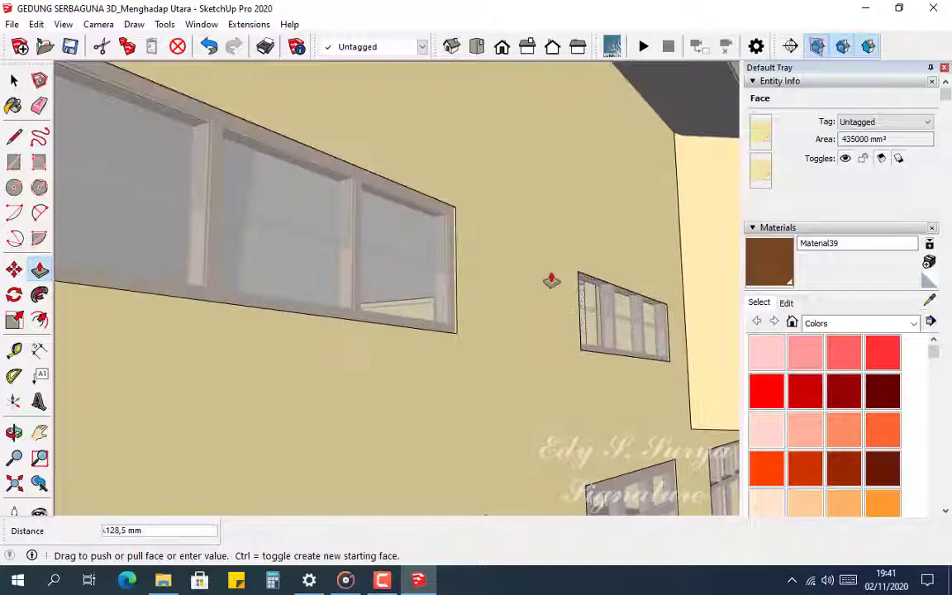
click(455, 211)
Raise the top faces of the two upper window openings beyond the canopy 249 mm, level with each other
middle_drag(461, 245, 362, 373)
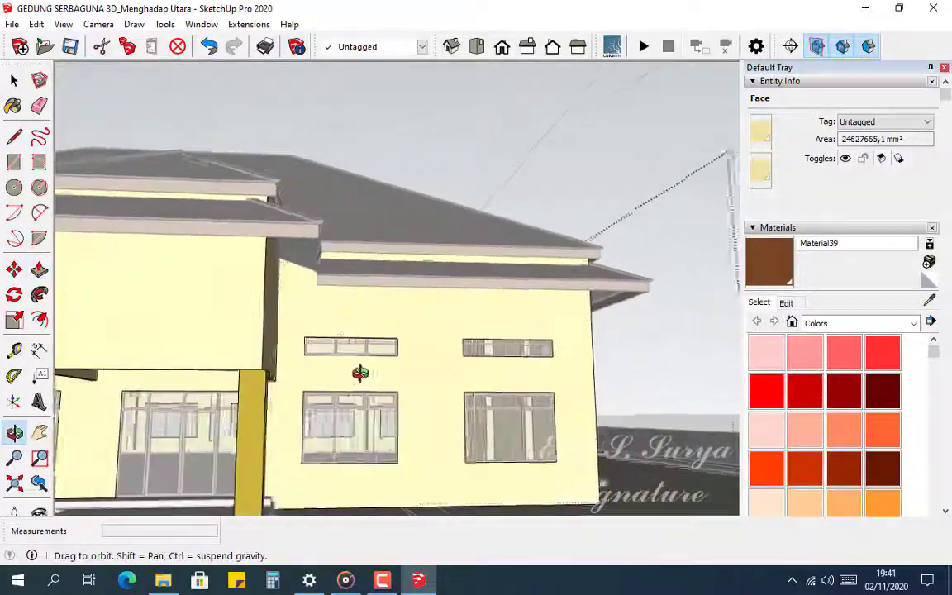
scroll(353, 368, up, 6)
scroll(261, 331, up, 4)
middle_drag(256, 324, 522, 257)
click(523, 228)
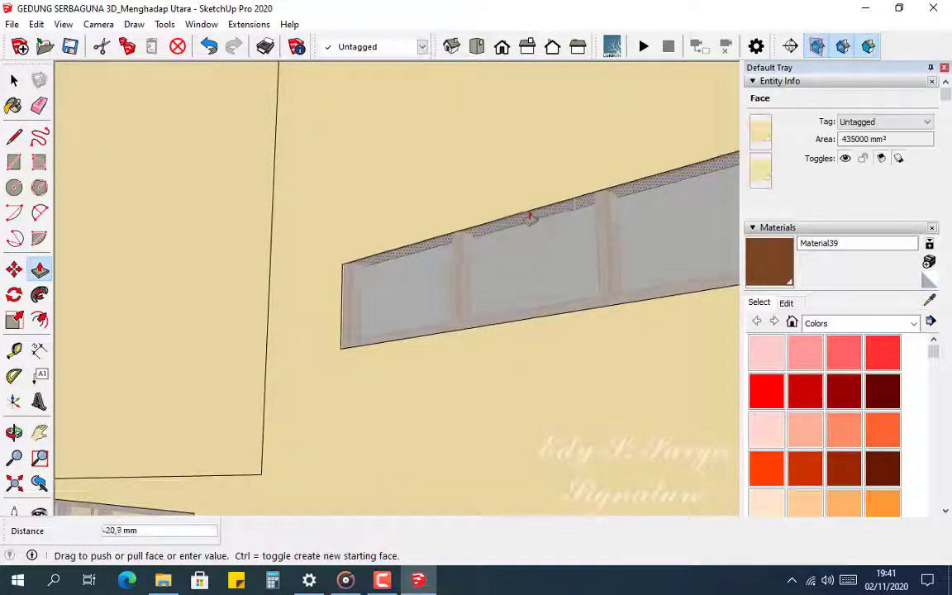
scroll(386, 387, down, 5)
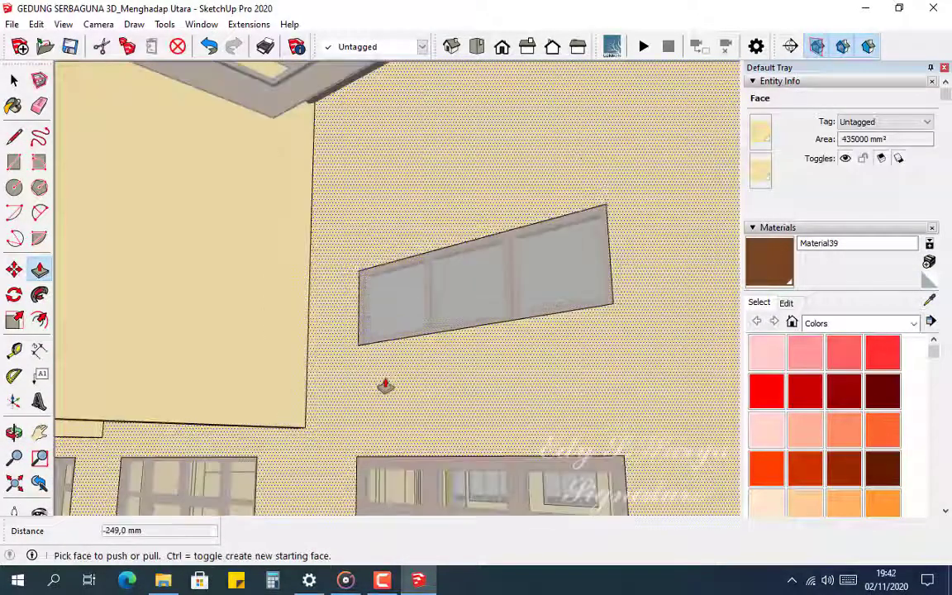
middle_drag(385, 387, 267, 349)
scroll(444, 296, up, 4)
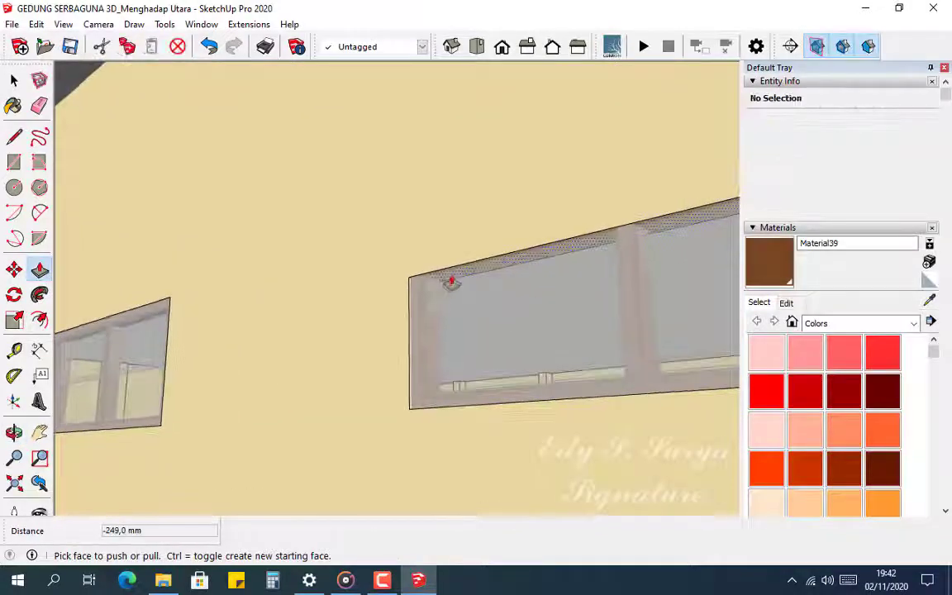
click(447, 269)
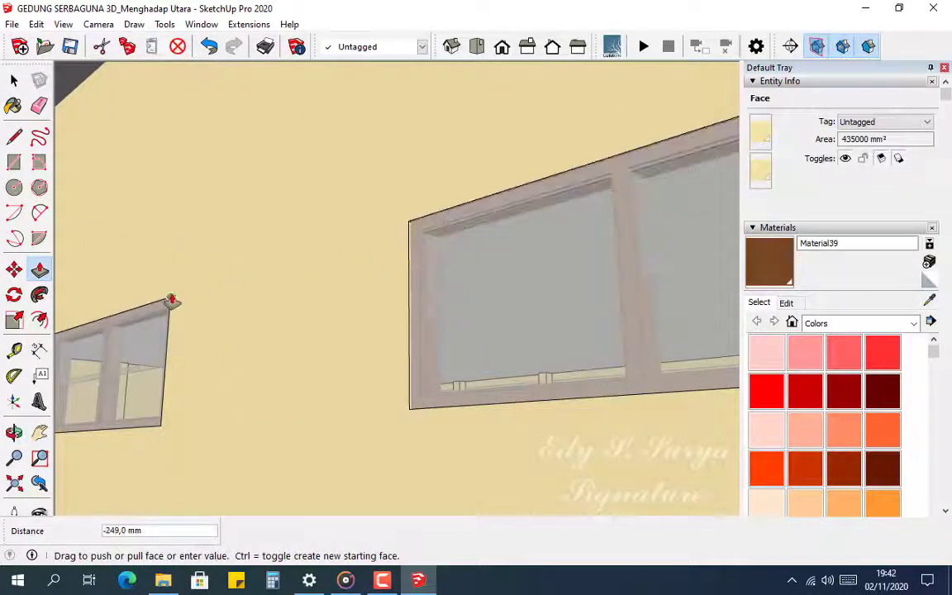
Raise the top face of the upper opening above the door behind the canopy 249 mm, and leave the wall group
middle_drag(172, 301, 311, 252)
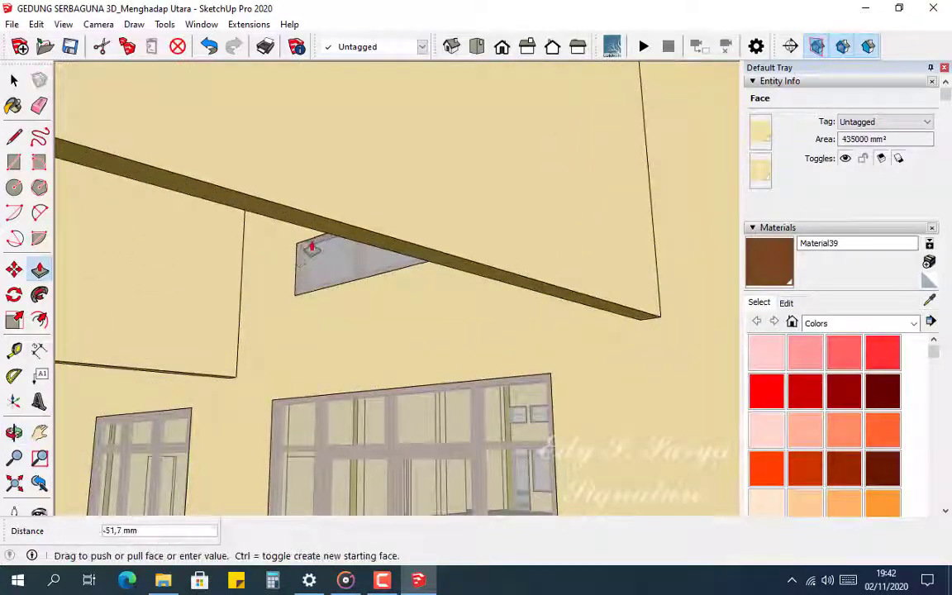
scroll(340, 219, up, 5)
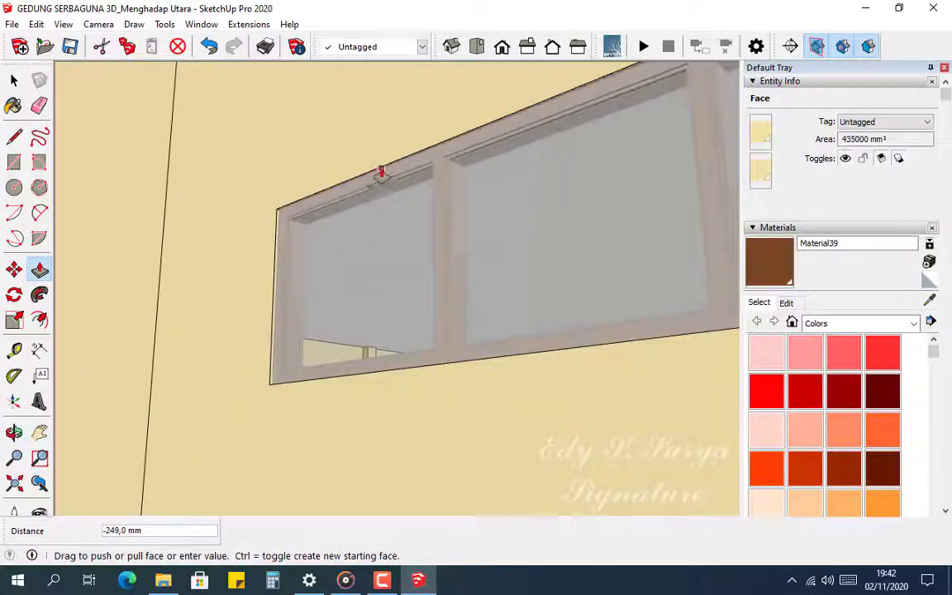
scroll(379, 178, down, 5)
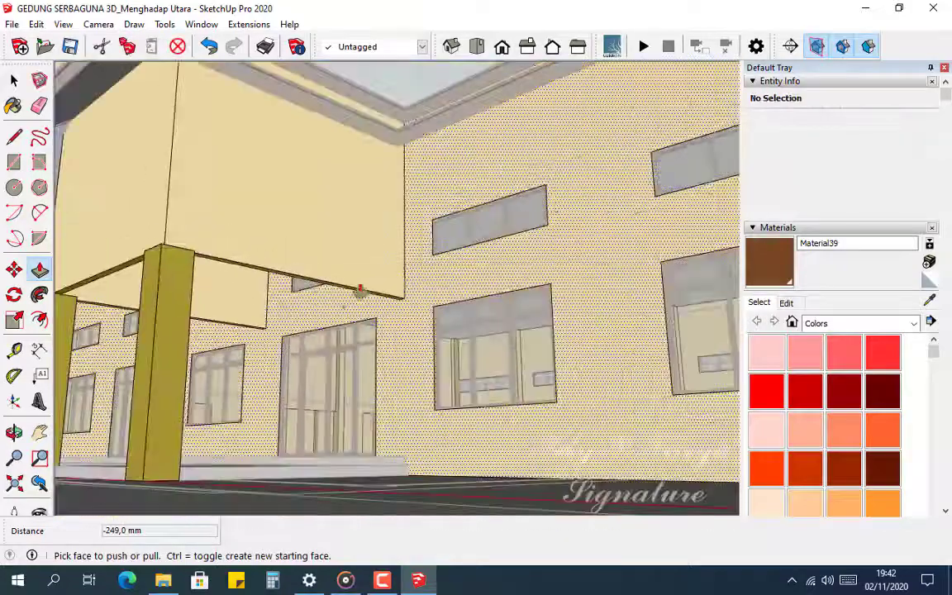
middle_drag(360, 291, 727, 391)
scroll(602, 353, down, 4)
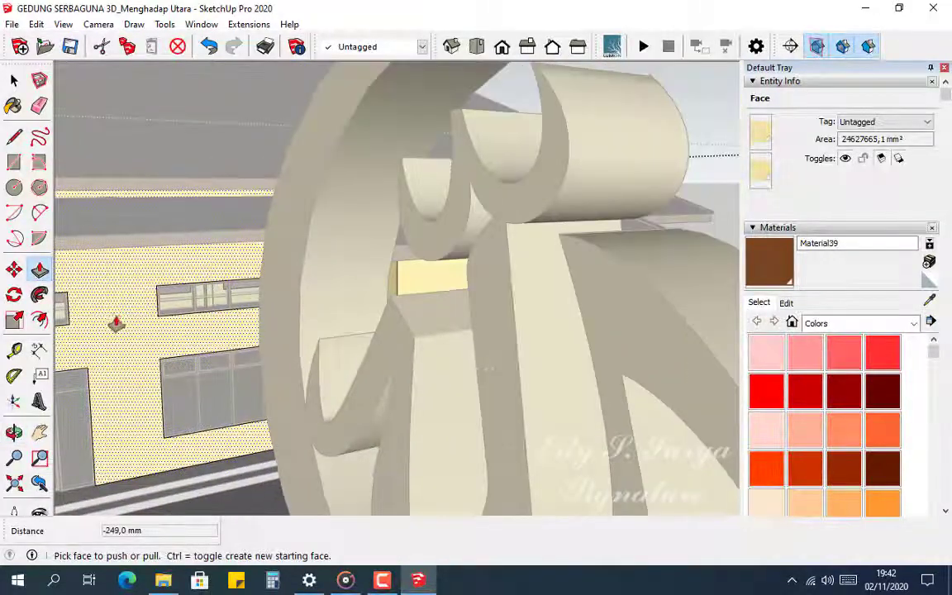
middle_drag(116, 322, 379, 361)
scroll(388, 348, up, 3)
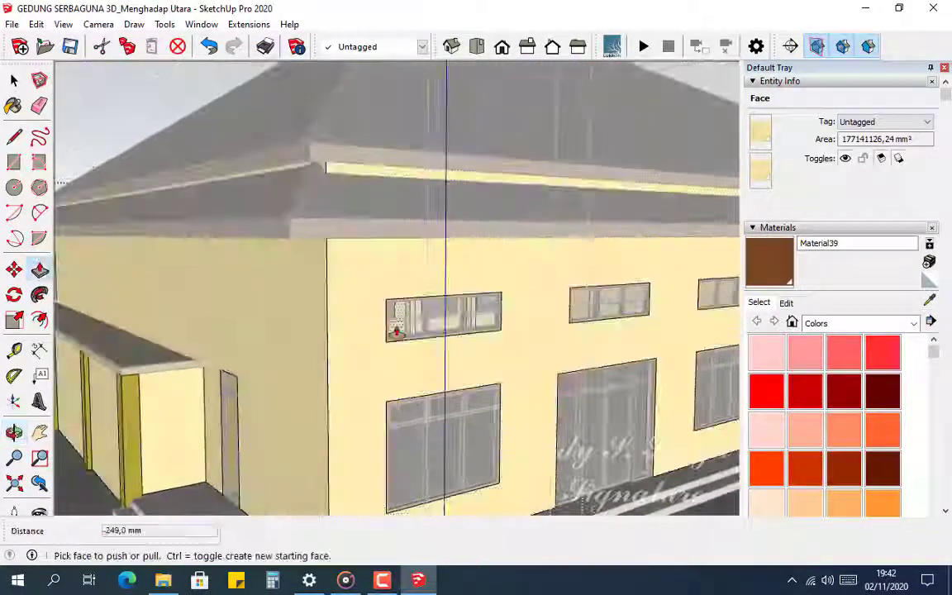
key(space)
key(Escape)
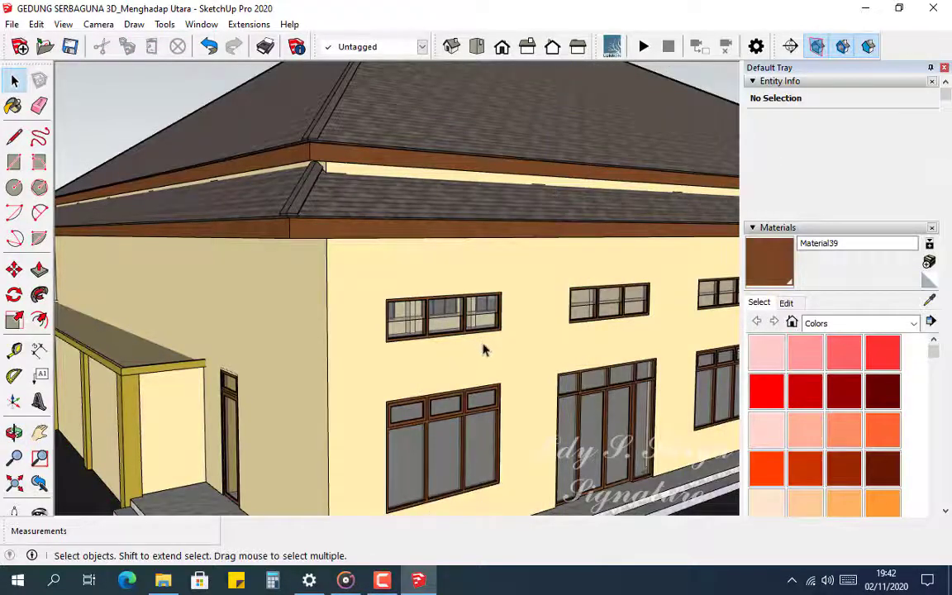
Examine the upper windows along both long facades for how their frames and glass fit the wall openings
middle_drag(484, 350, 609, 339)
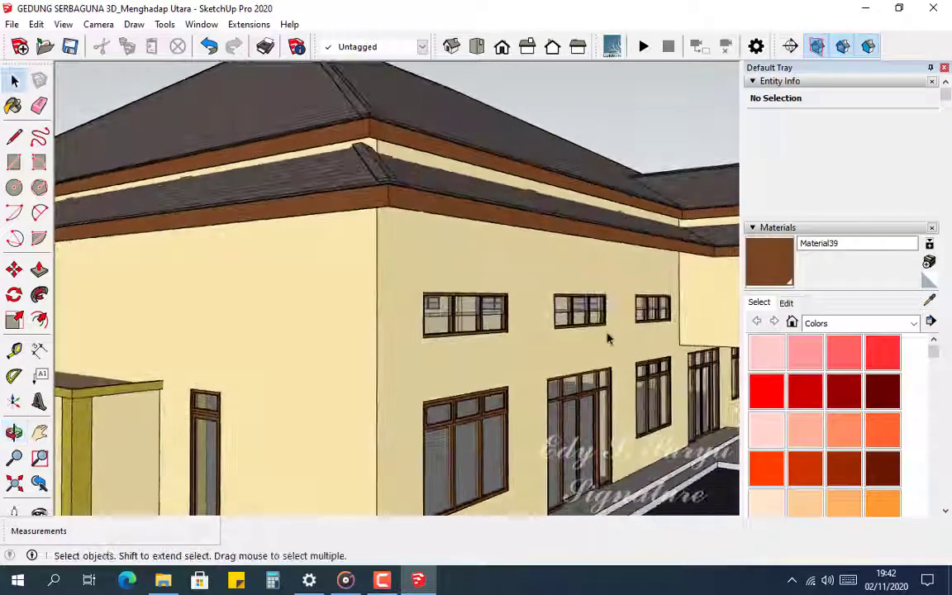
scroll(608, 339, down, 5)
middle_drag(323, 347, 622, 364)
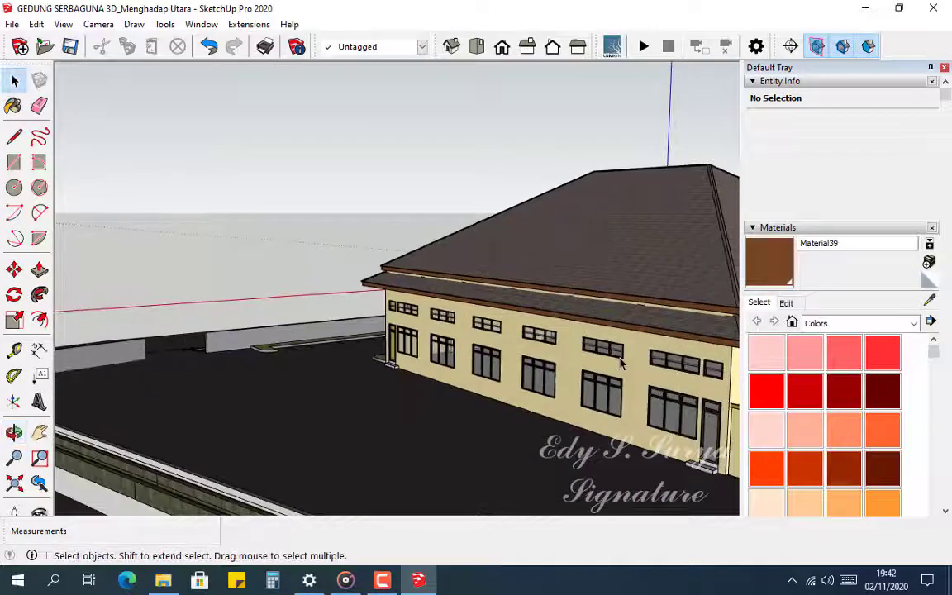
scroll(622, 364, up, 4)
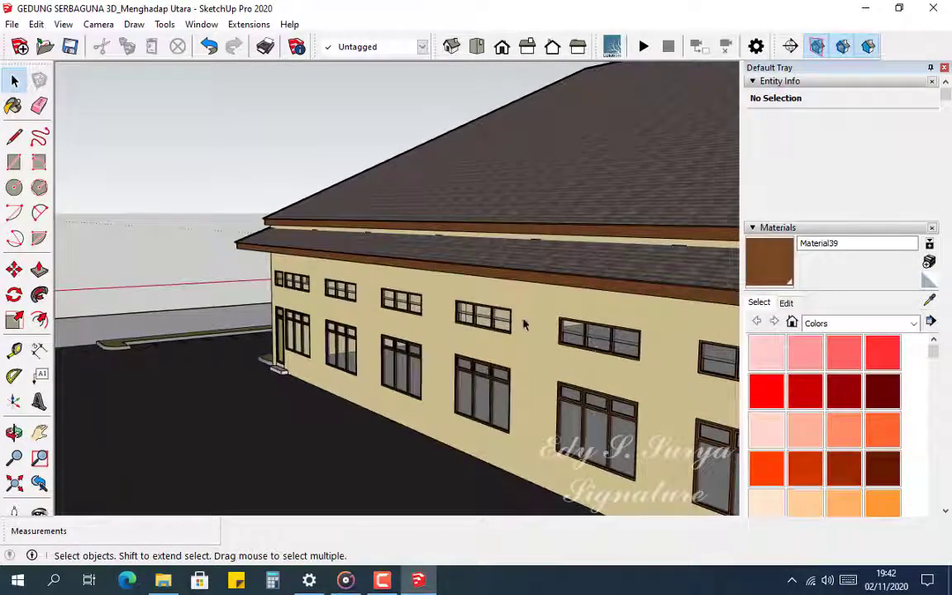
scroll(487, 325, up, 6)
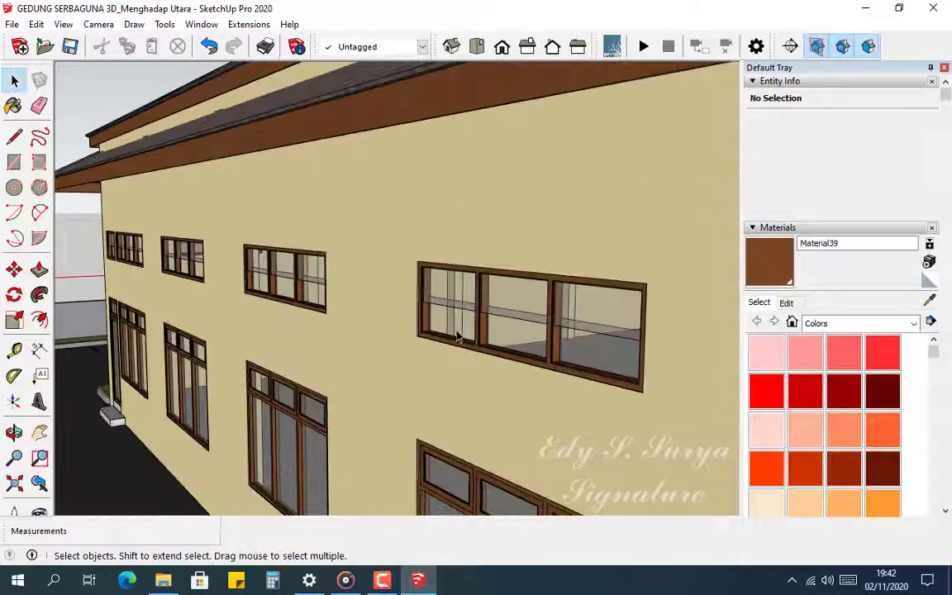
scroll(429, 333, up, 4)
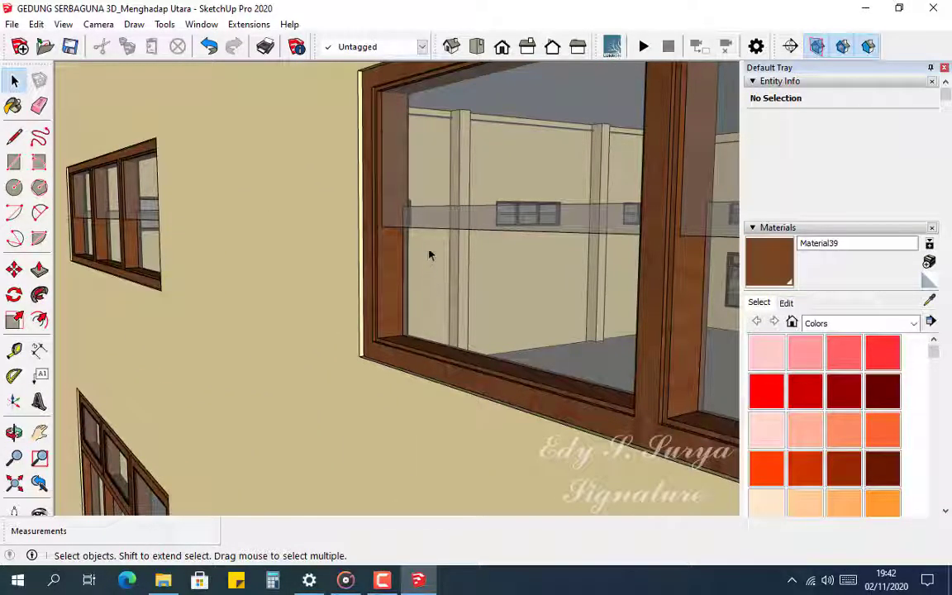
scroll(383, 79, up, 5)
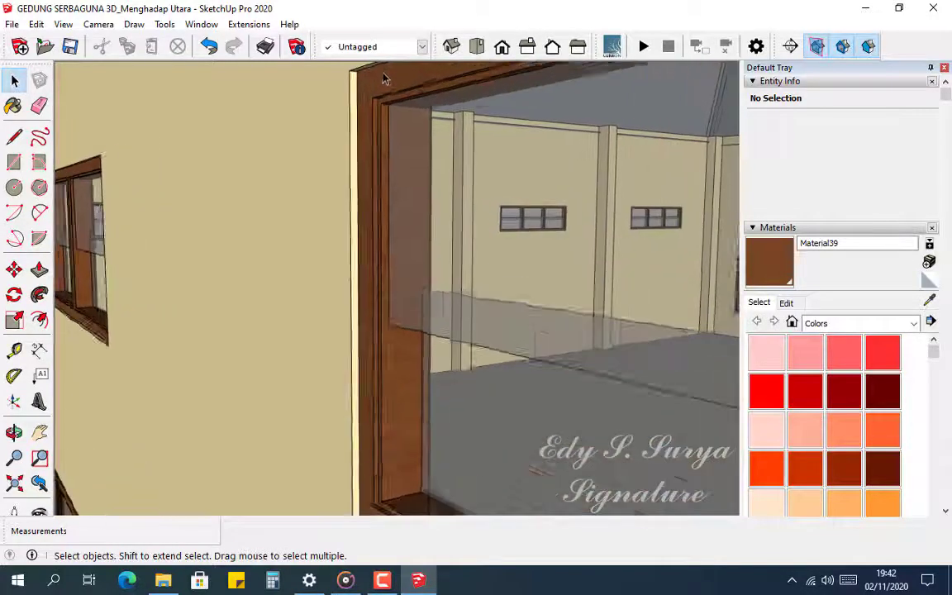
middle_drag(403, 219, 280, 249)
scroll(289, 257, down, 6)
shift+middle_drag(413, 279, 405, 376)
scroll(407, 377, down, 3)
middle_drag(495, 380, 376, 355)
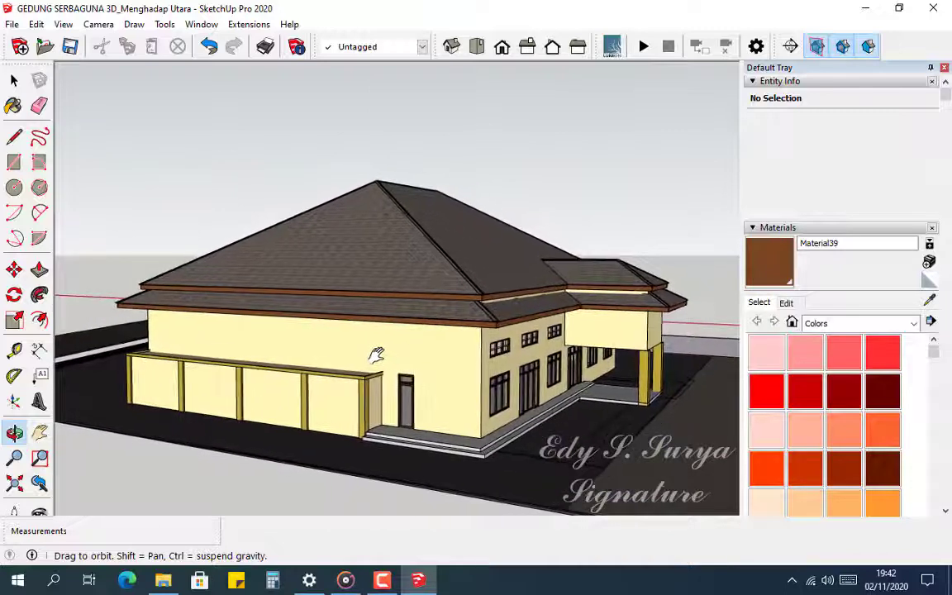
Examine the end wall with the single door and lean-to columns, and the building's overall exterior
key(space)
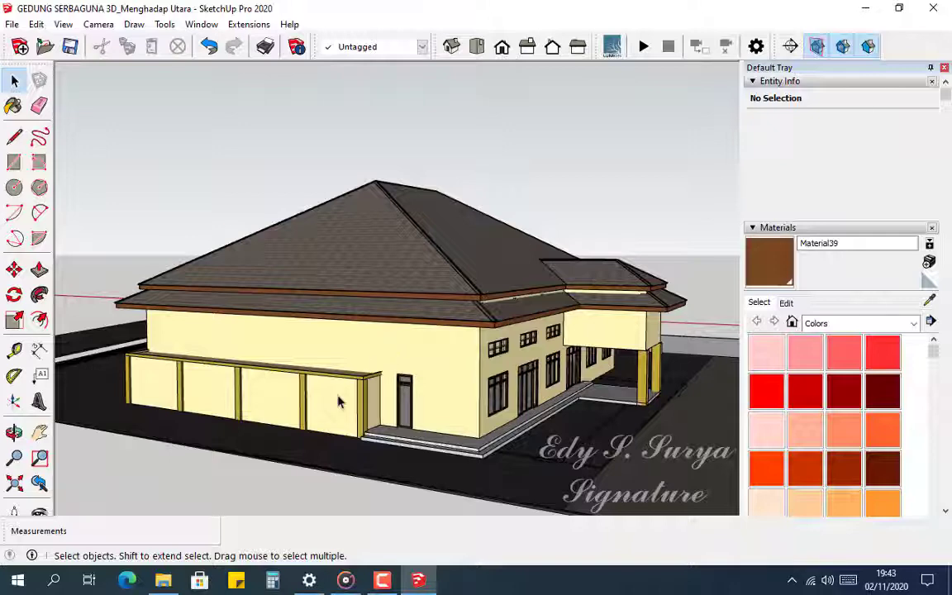
scroll(338, 402, up, 5)
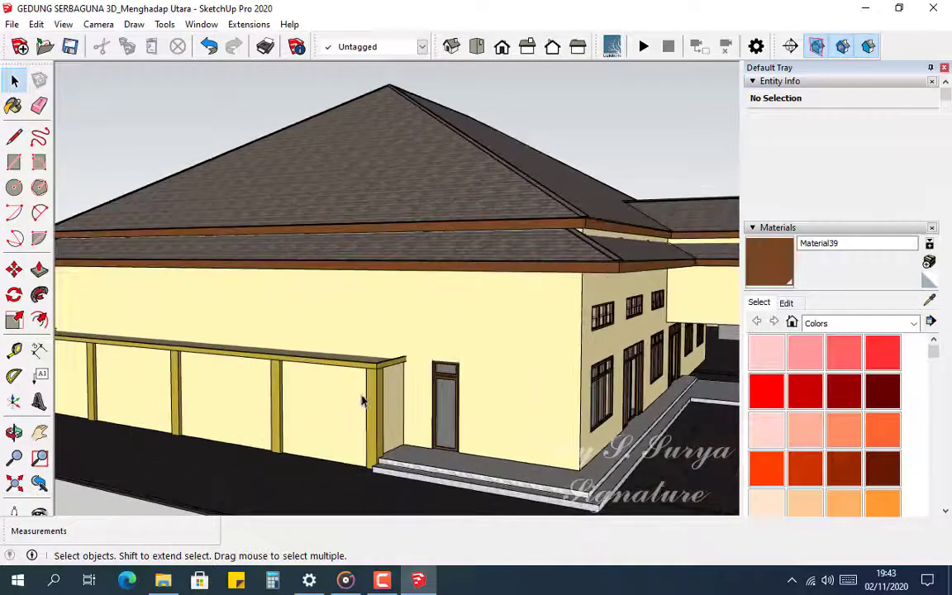
middle_drag(392, 397, 298, 364)
scroll(329, 385, up, 3)
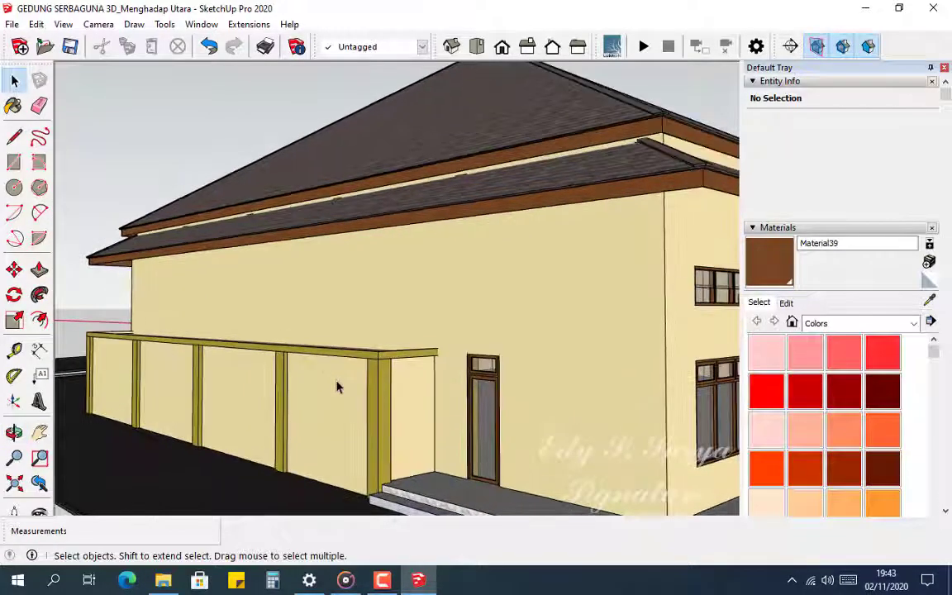
middle_drag(360, 389, 283, 405)
scroll(284, 405, down, 5)
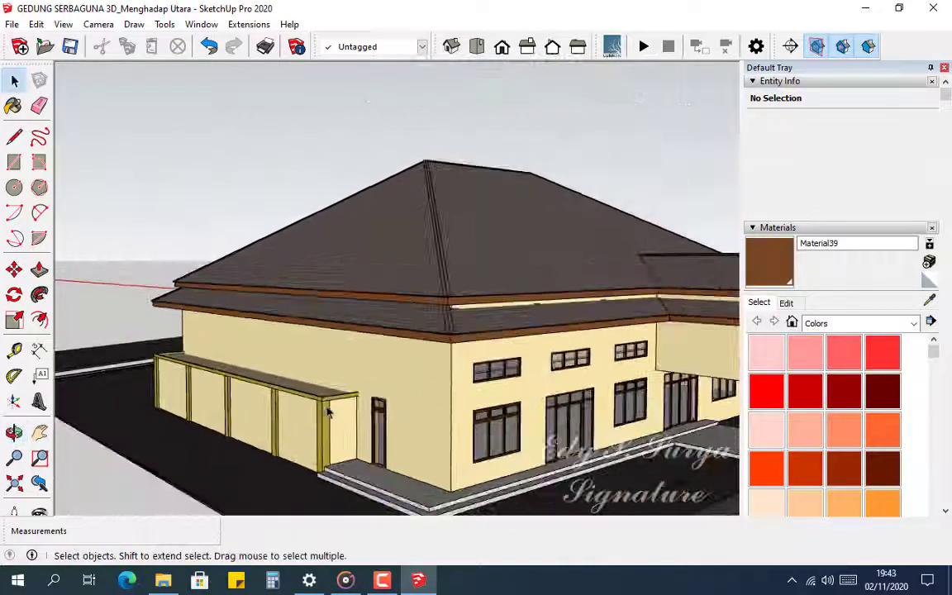
mouse_move(387, 372)
middle_down()
mouse_move(404, 399)
mouse_move(387, 401)
mouse_move(398, 410)
mouse_move(388, 414)
mouse_move(384, 381)
middle_up()
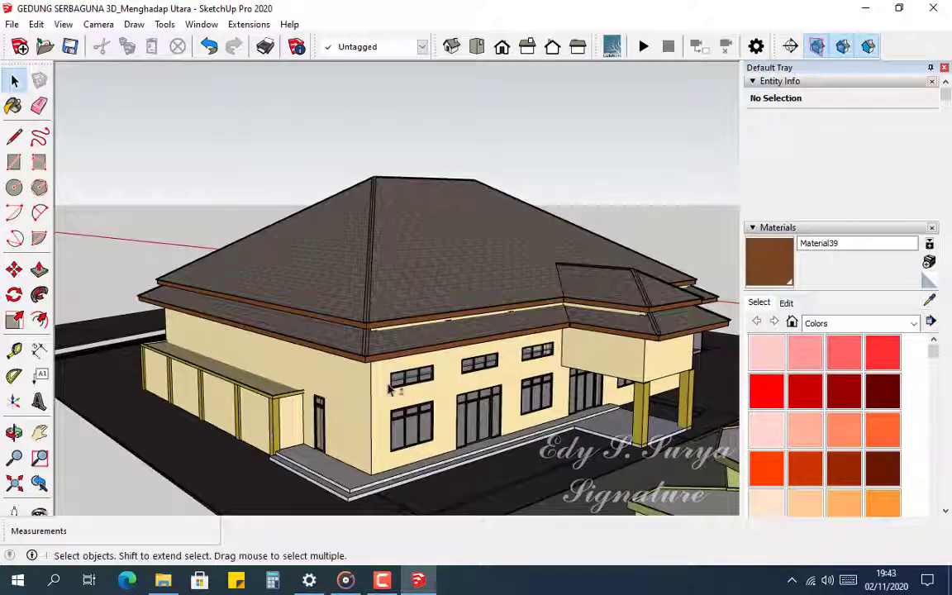